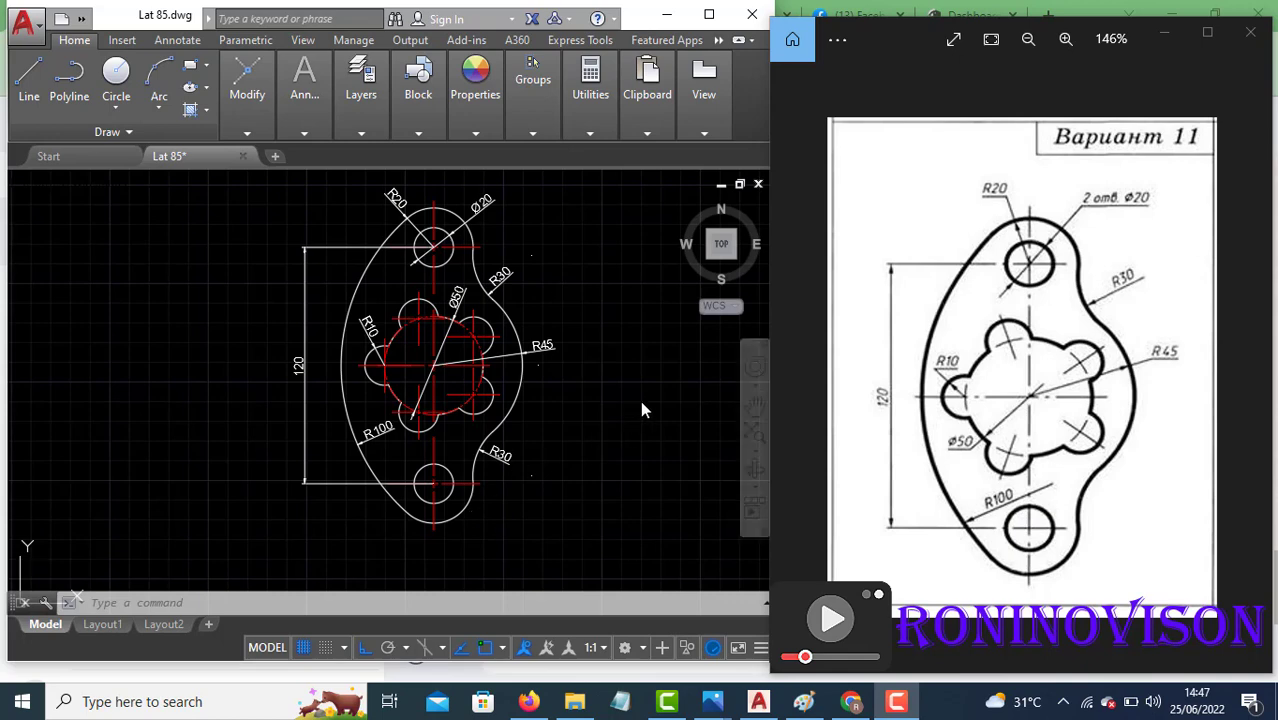
# Step: Draw a 50 mm diameter circle in an empty area of the drawing, away from the finished part
pyautogui.click(663, 387)
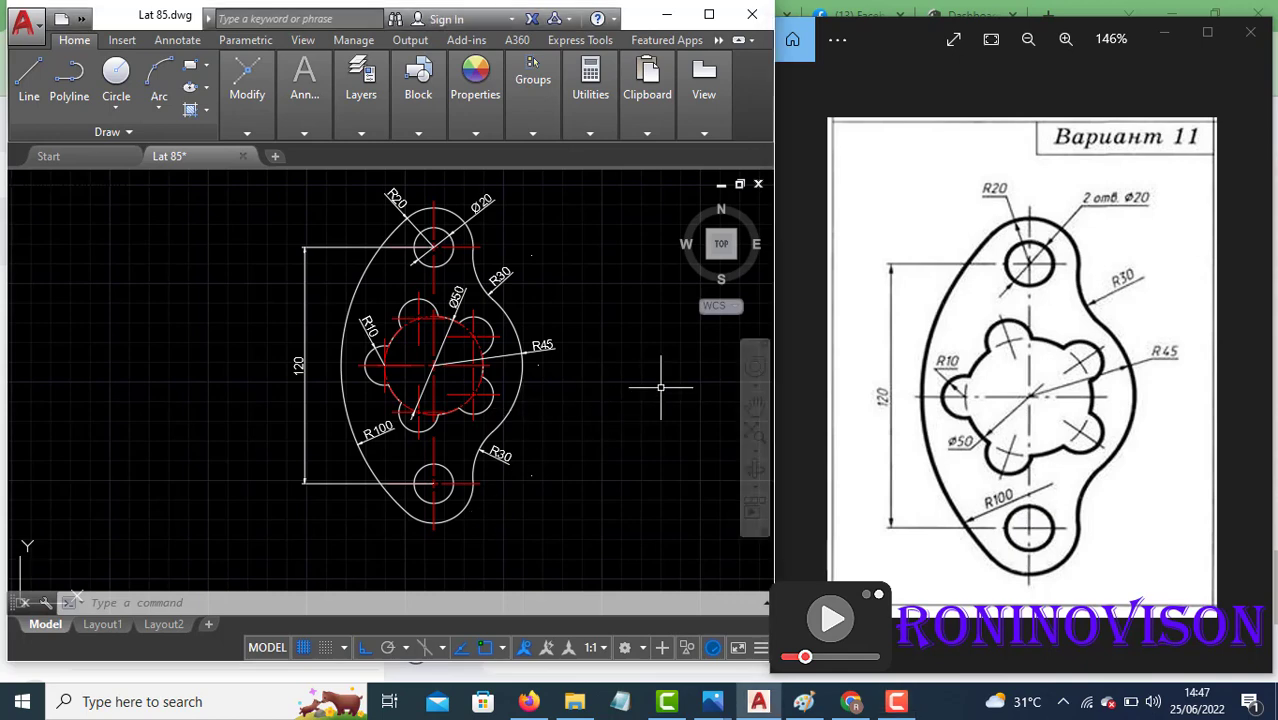
pyautogui.moveTo(660, 387); pyautogui.dragTo(411, 405, button='middle')
pyautogui.moveTo(654, 399); pyautogui.dragTo(365, 399, button='middle')
pyautogui.moveTo(567, 399)
pyautogui.mouseDown(button='middle')
pyautogui.moveTo(584, 396)
pyautogui.moveTo(574, 400)
pyautogui.mouseUp(button='middle')
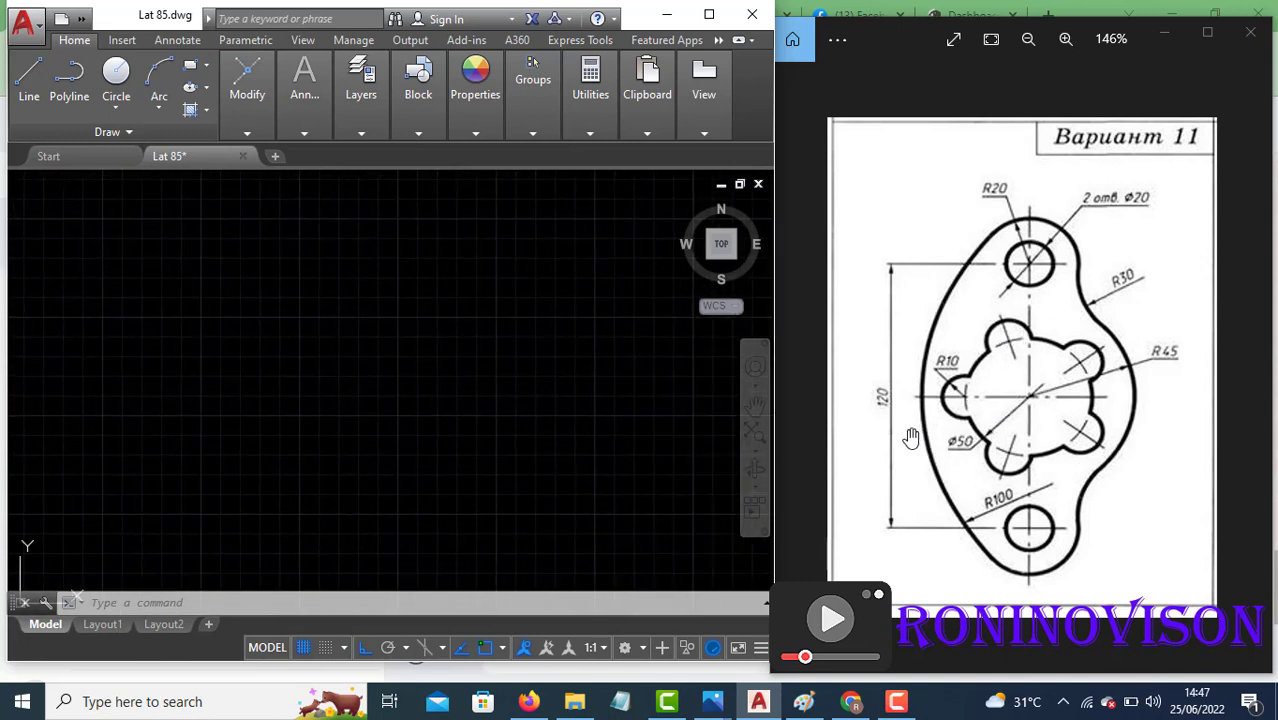
pyautogui.write('c')
pyautogui.press('Return')
pyautogui.click(393, 380)
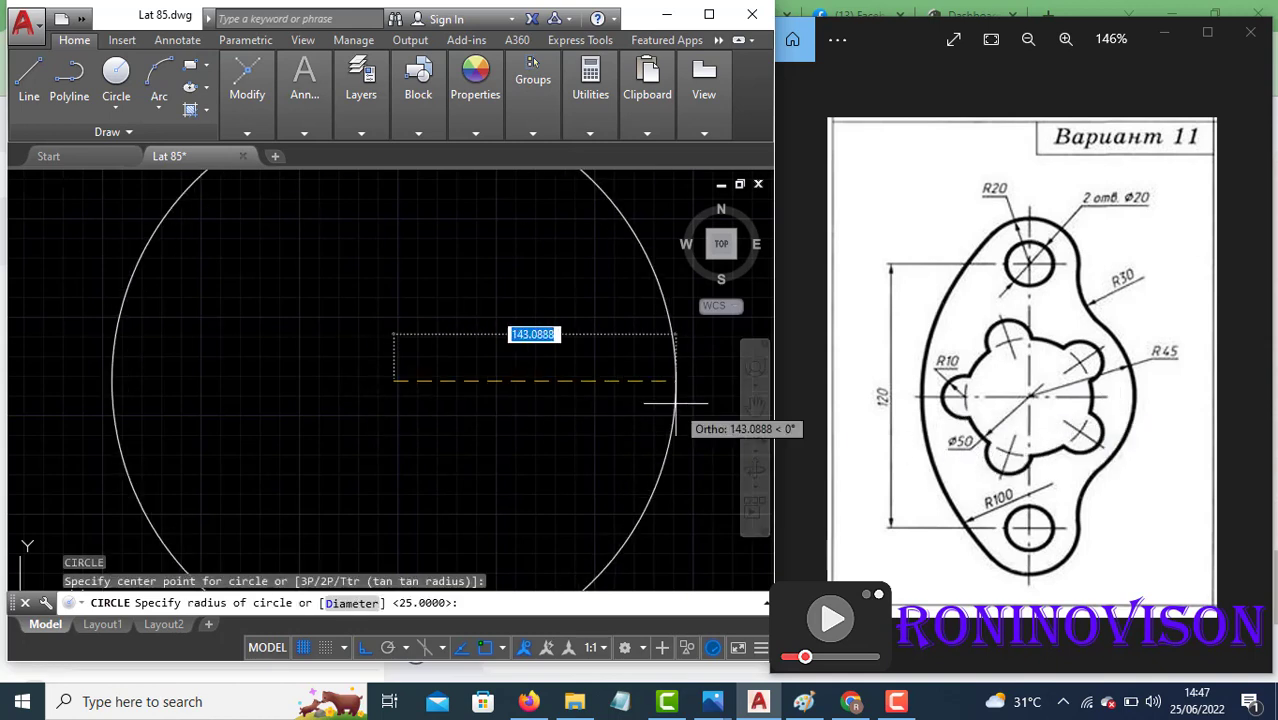
pyautogui.write('d')
pyautogui.press('Return')
pyautogui.write('50')
pyautogui.press('Return')
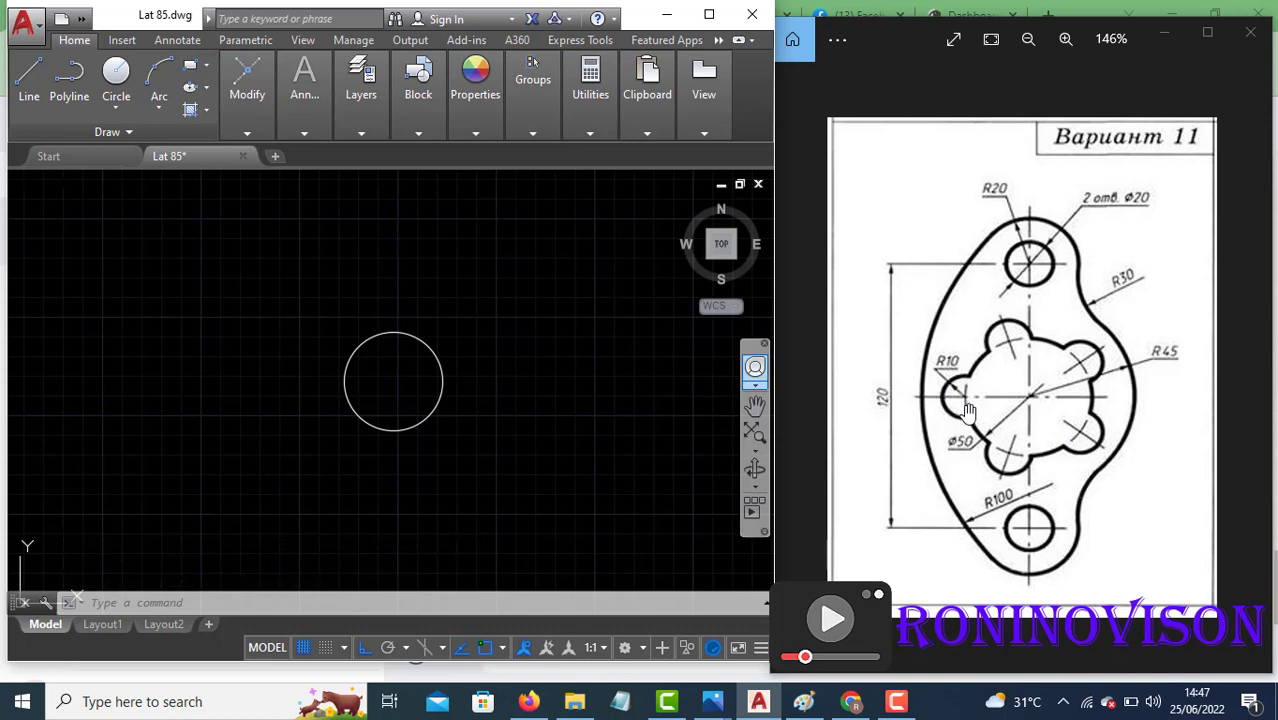
# Step: Draw a circle of radius 10 centred on the left quadrant of the 50 mm circle
pyautogui.write('c')
pyautogui.press('Return')
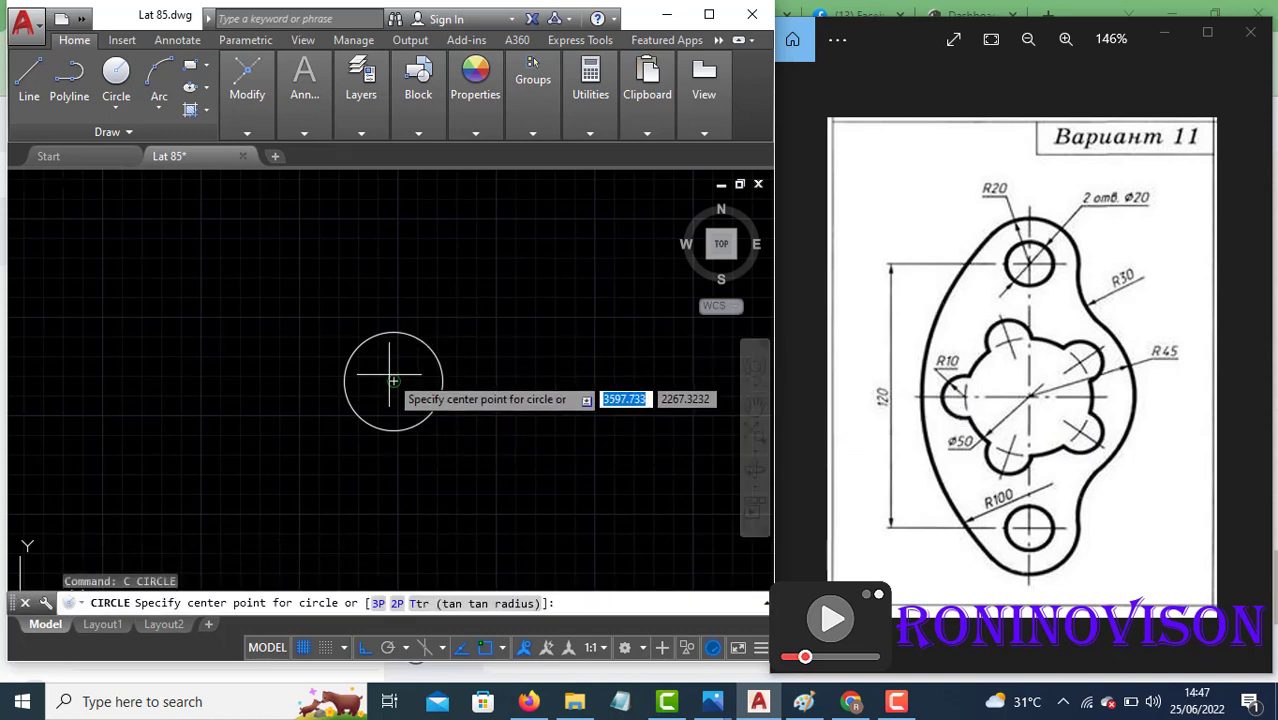
pyautogui.click(345, 381)
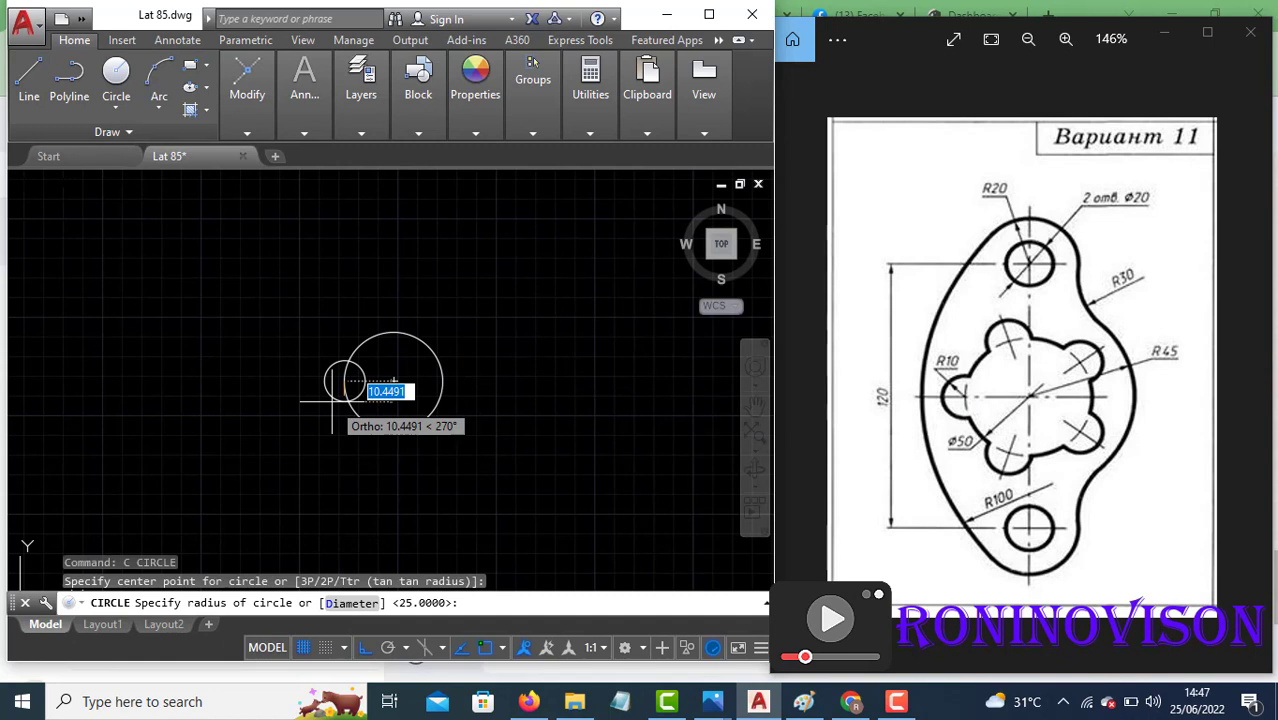
pyautogui.write('10')
pyautogui.press('Return')
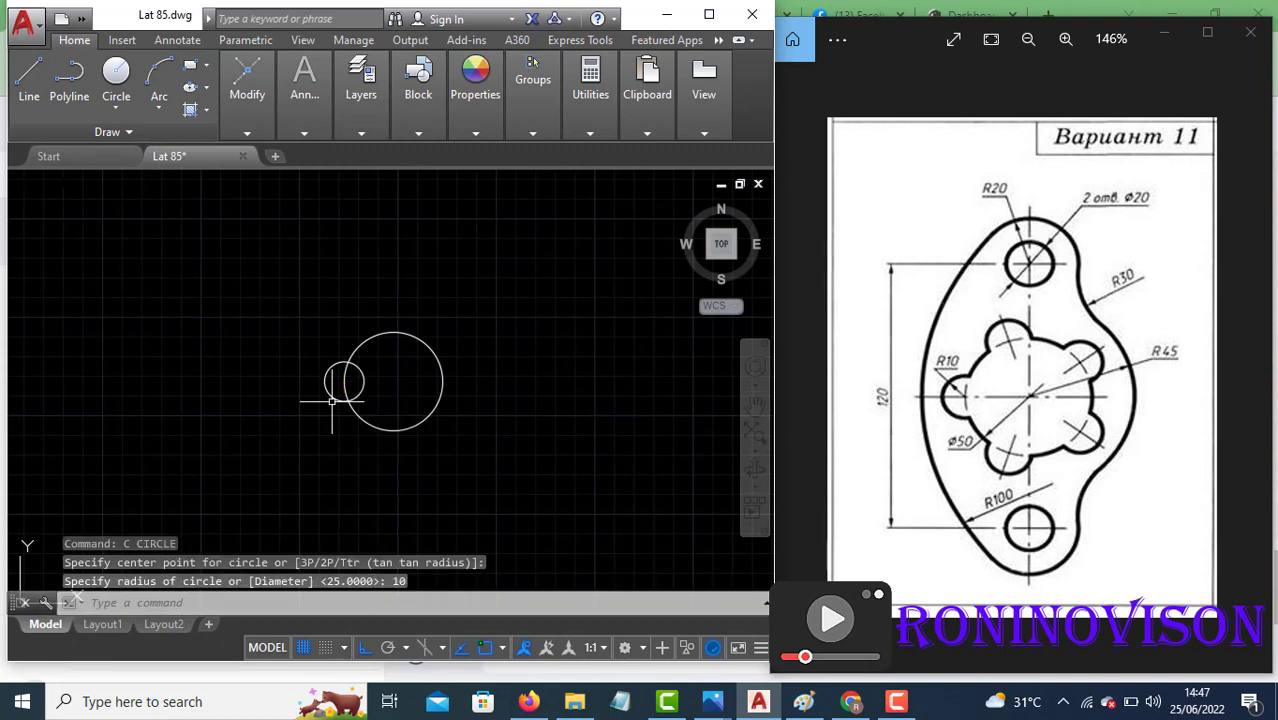
# Step: Trim away the part of the small circle that lies inside the 50 mm circle
pyautogui.write('tr')
pyautogui.press('Return')
pyautogui.press('Return')
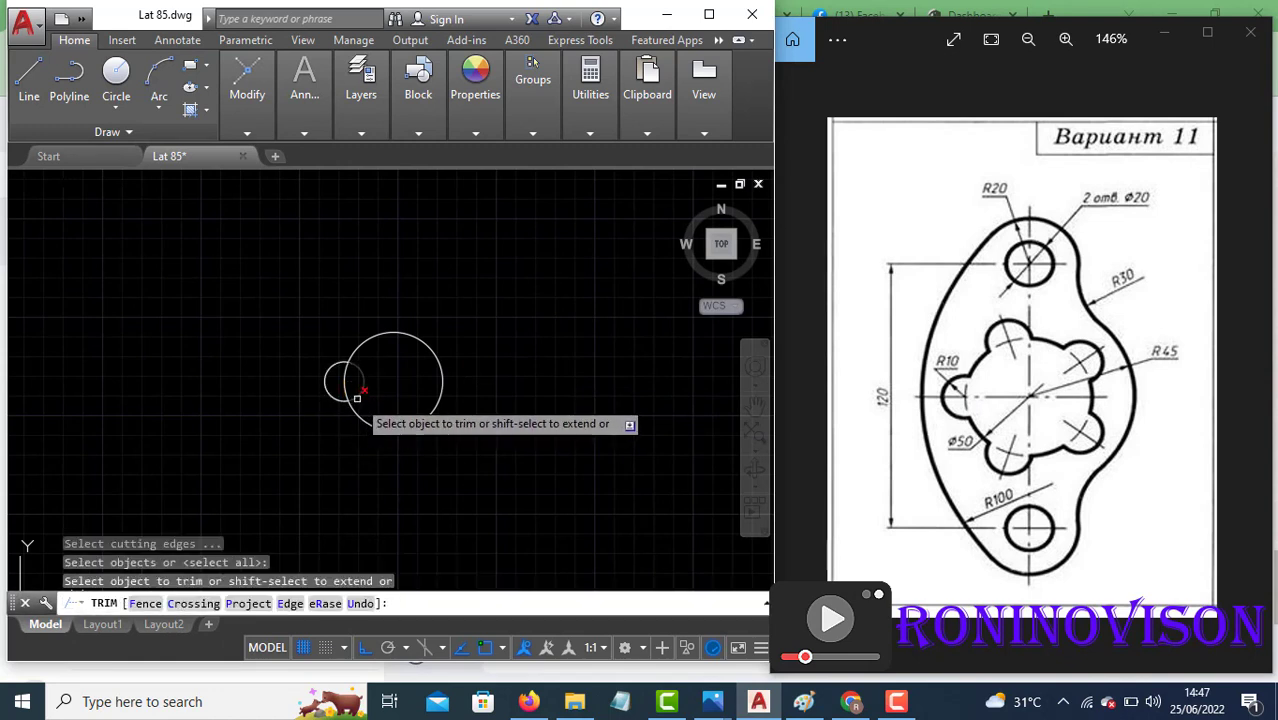
pyautogui.press('Escape')
# Step: Create a polar array of the small arc with 5 items around the centre of the 50 mm circle
pyautogui.click(325, 380)
pyautogui.click(315, 370)
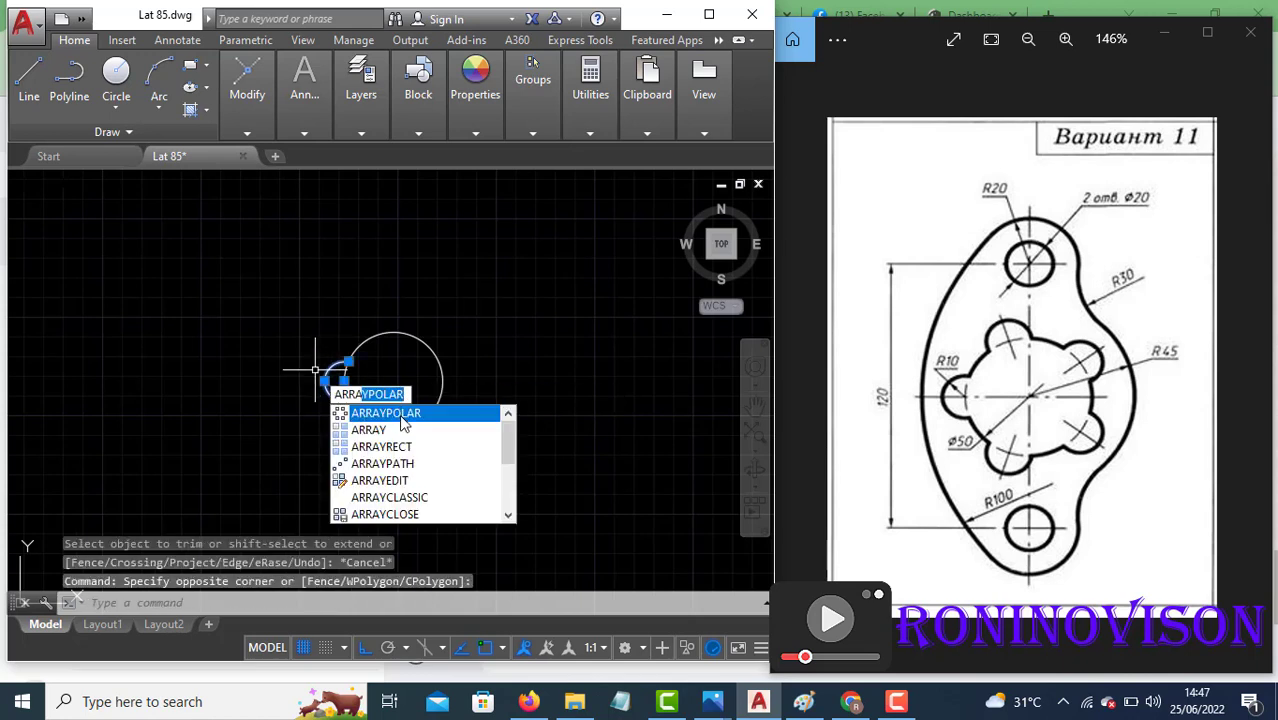
pyautogui.click(399, 412)
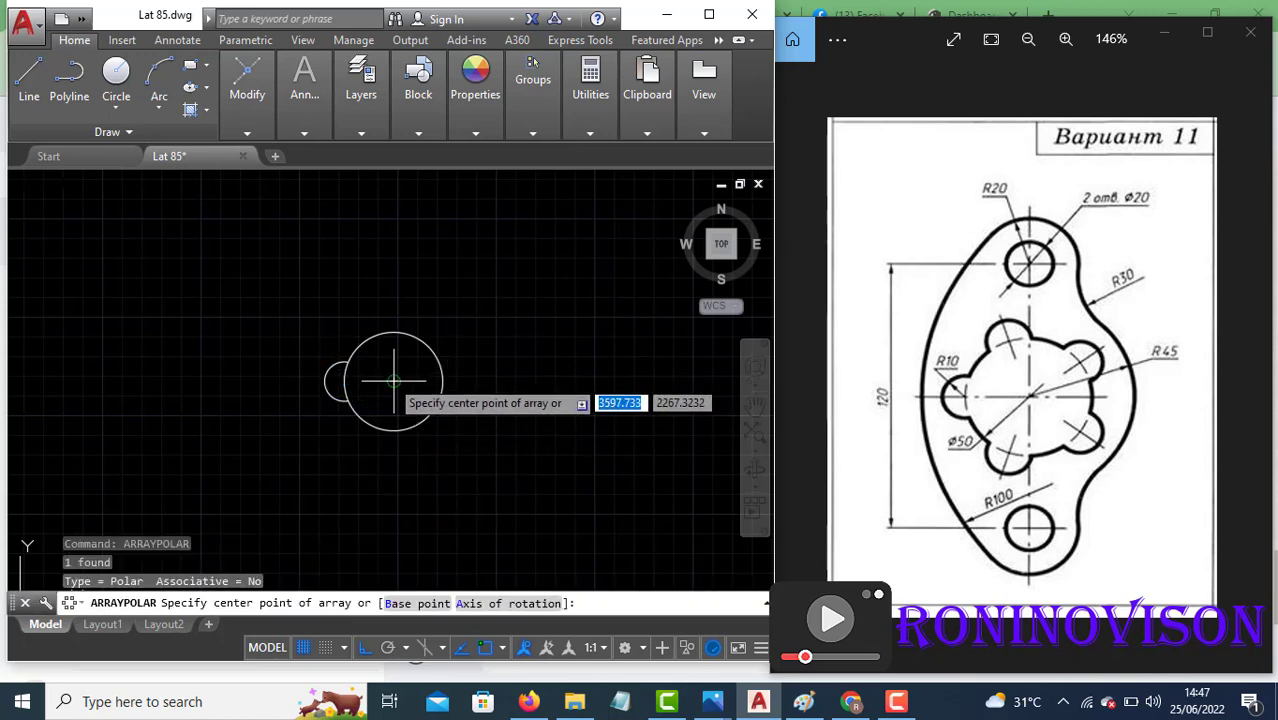
pyautogui.click(394, 380)
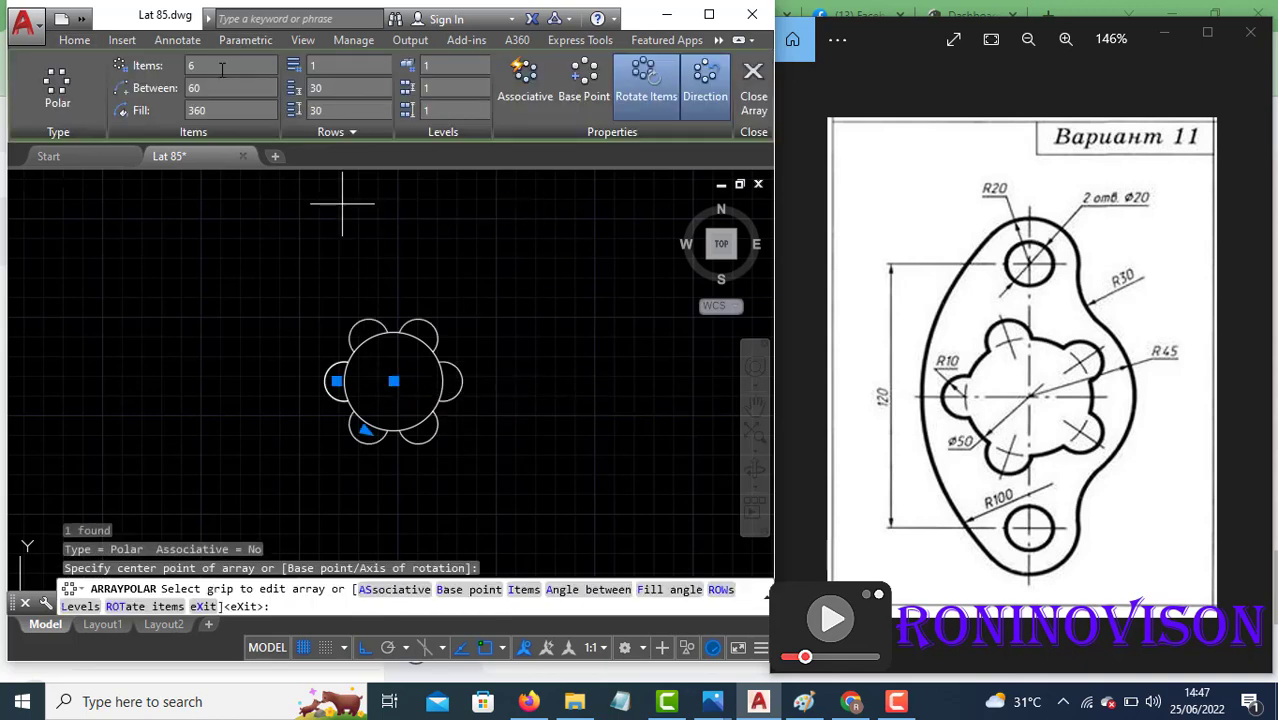
pyautogui.write('5')
pyautogui.press('Return')
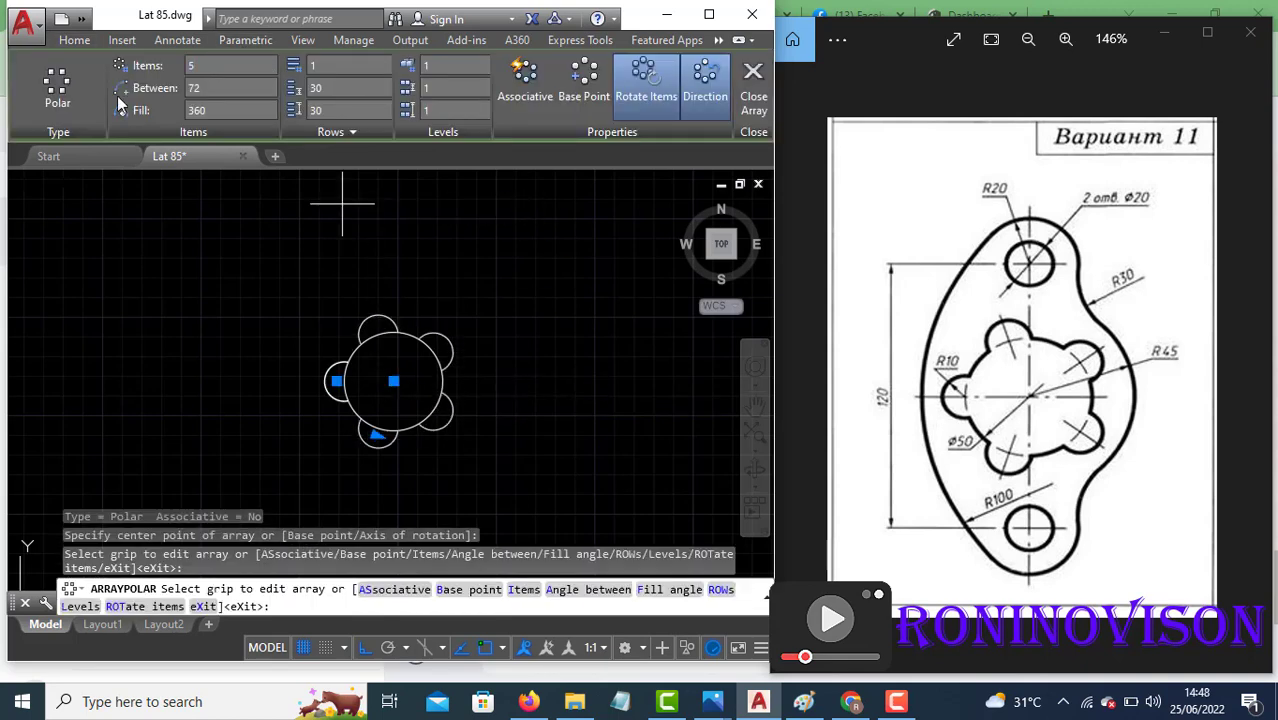
pyautogui.press('Return')
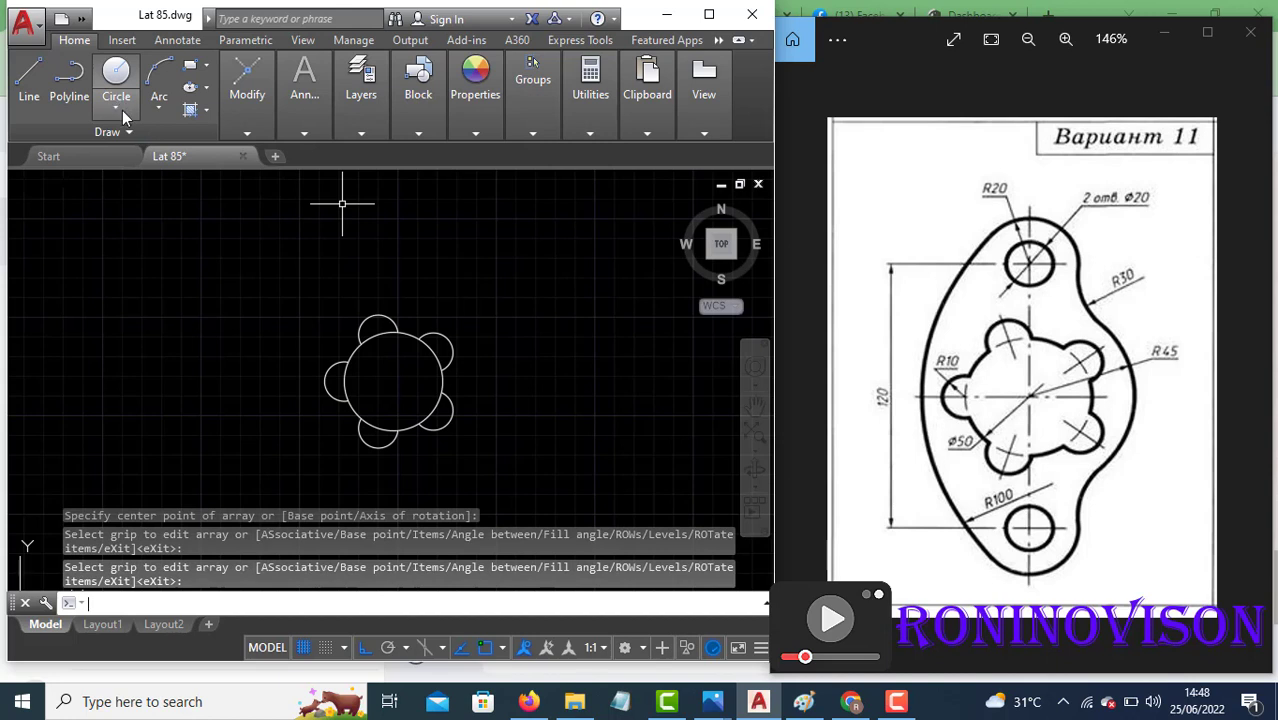
# Step: Draw a vertical construction line 60 mm upward from the centre of the 50 mm circle
pyautogui.write('l')
pyautogui.press('Return')
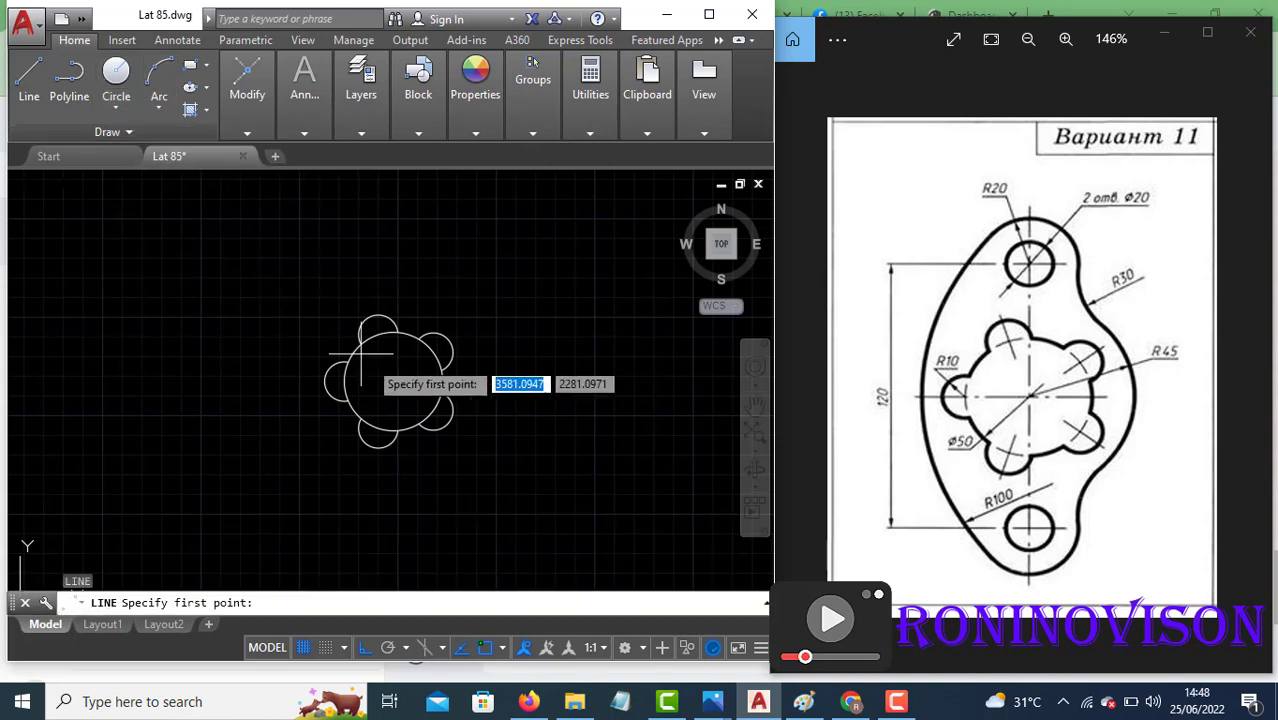
pyautogui.click(395, 381)
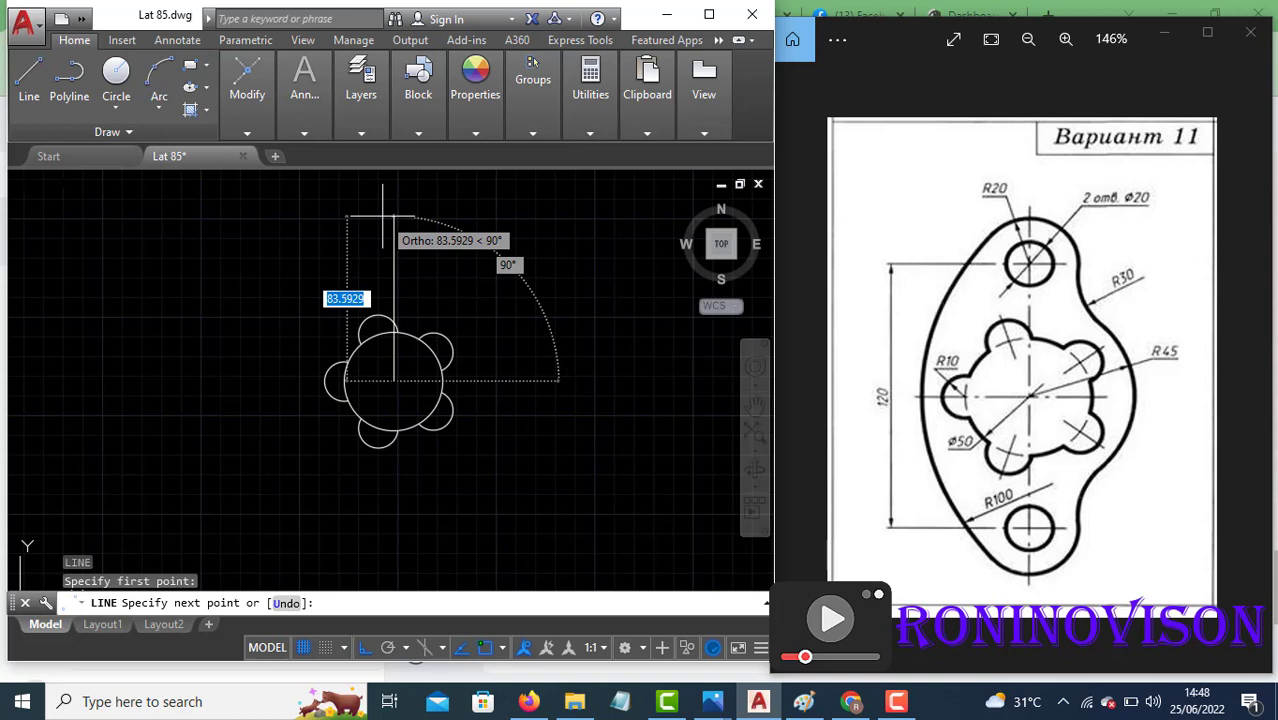
pyautogui.write('60')
pyautogui.press('Return')
pyautogui.press('Return')
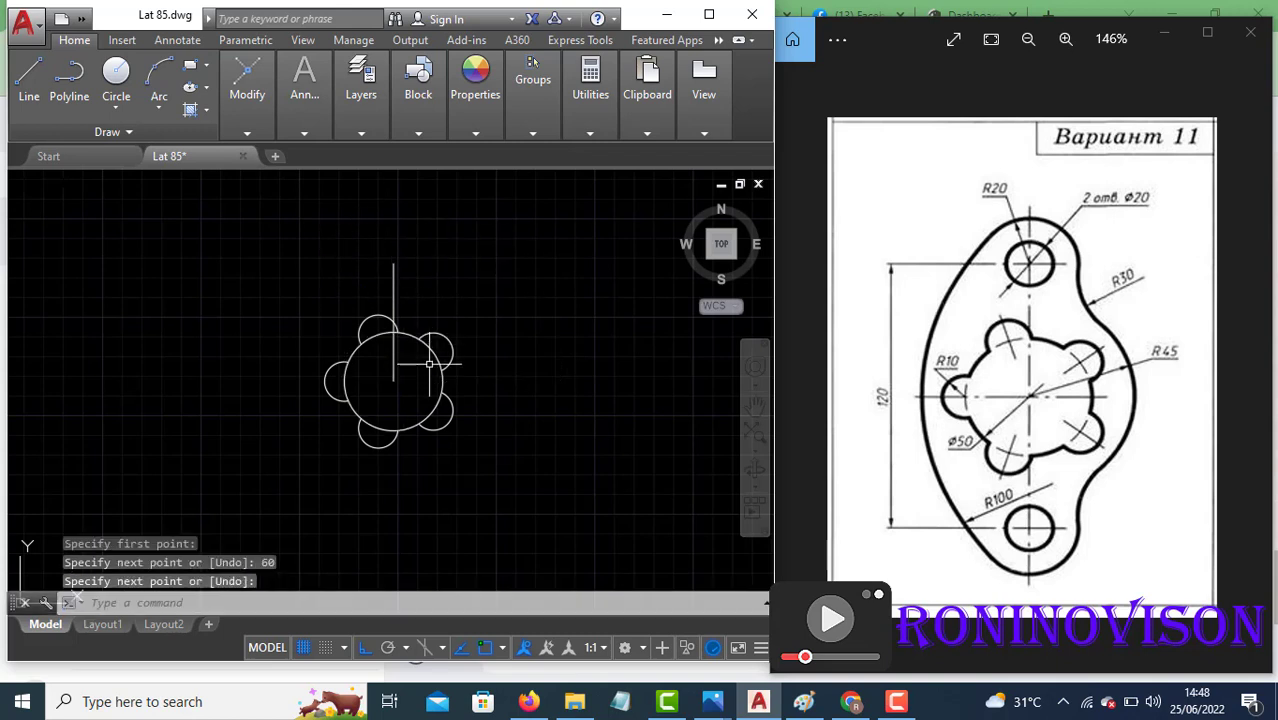
# Step: Draw a second vertical construction line 60 mm downward from the centre of the 50 mm circle
pyautogui.press('Return')
pyautogui.click(395, 381)
pyautogui.write('6')
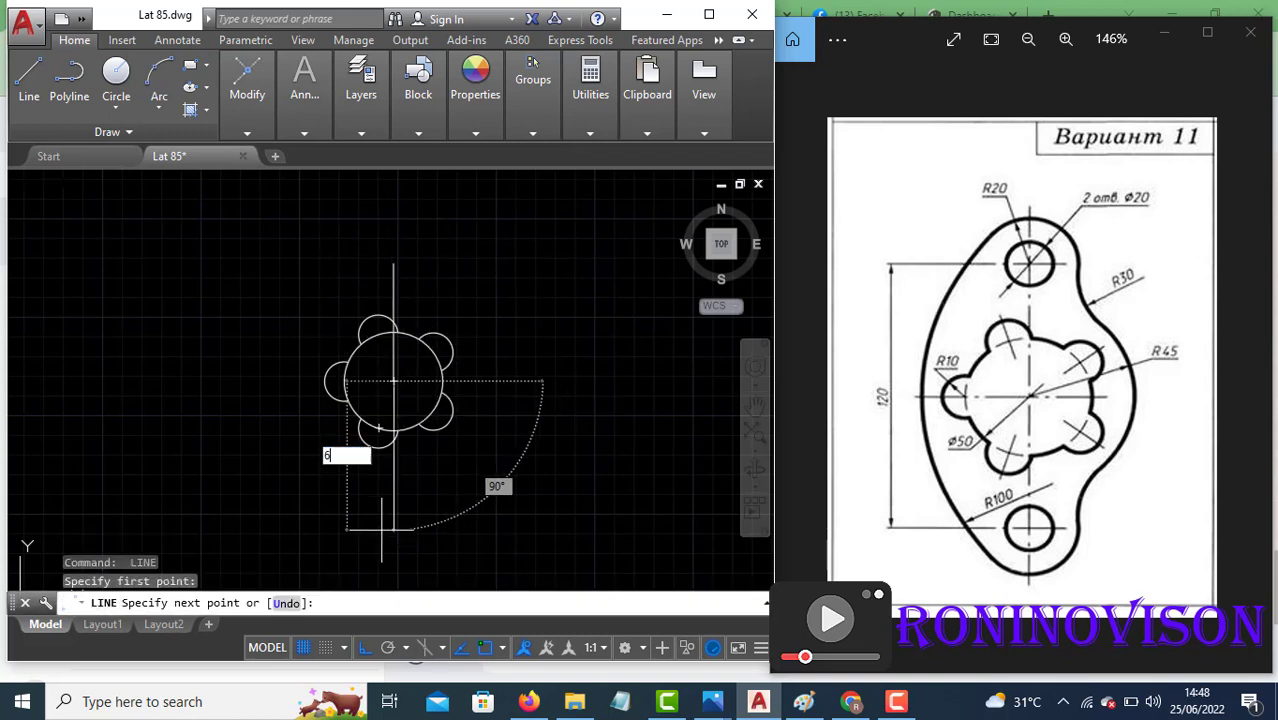
pyautogui.write('0')
pyautogui.press('Return')
pyautogui.press('Return')
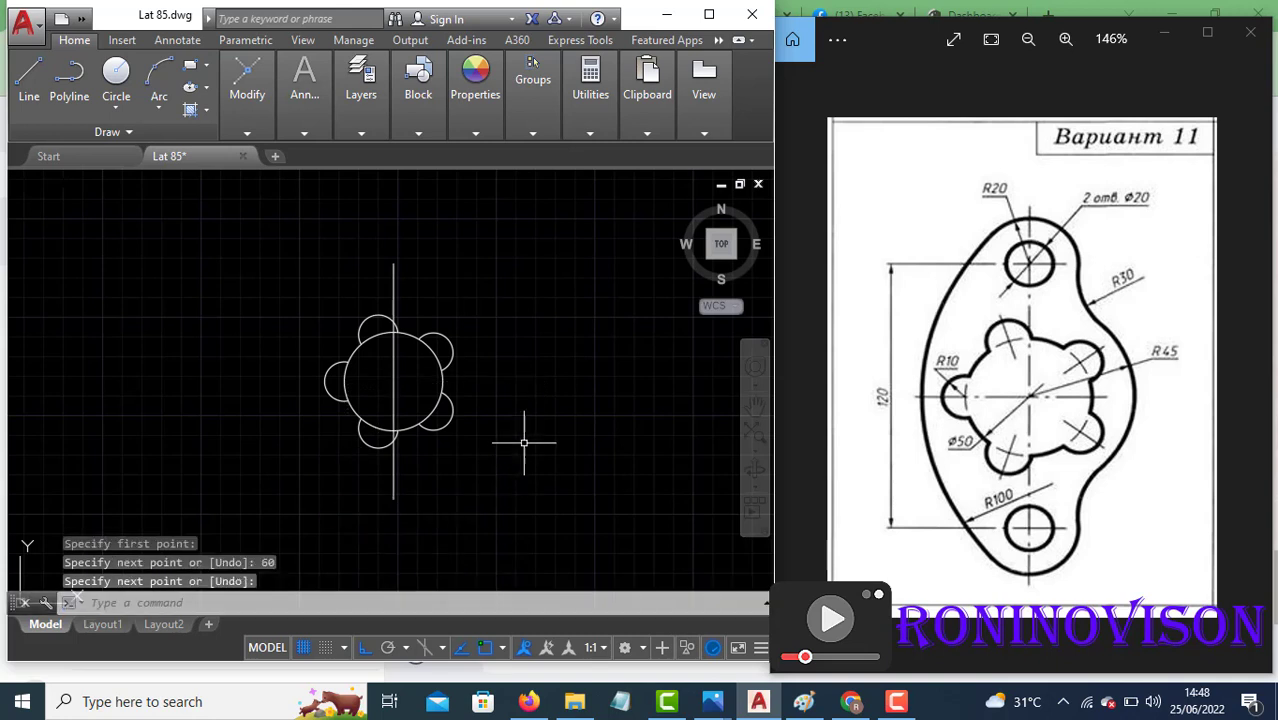
# Step: Draw a 20 mm diameter circle centred on the upper end of the vertical line
pyautogui.write('c')
pyautogui.press('Return')
pyautogui.click(393, 264)
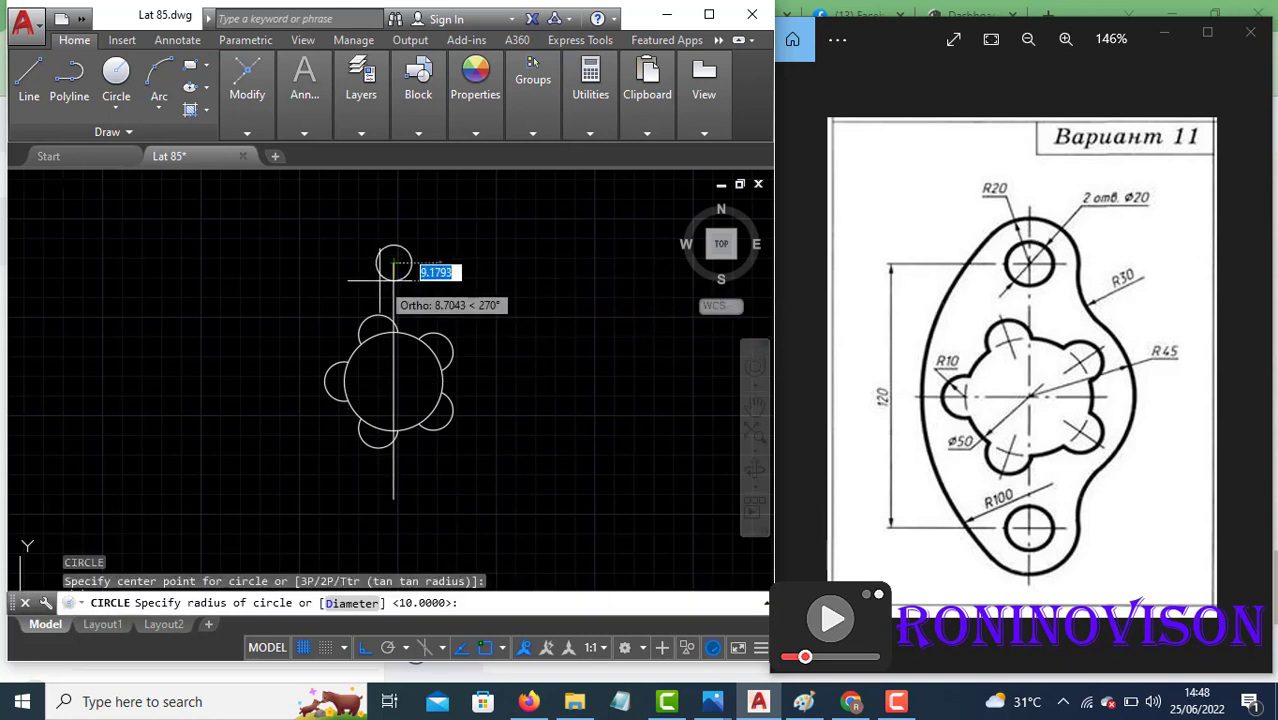
pyautogui.write('d')
pyautogui.press('Return')
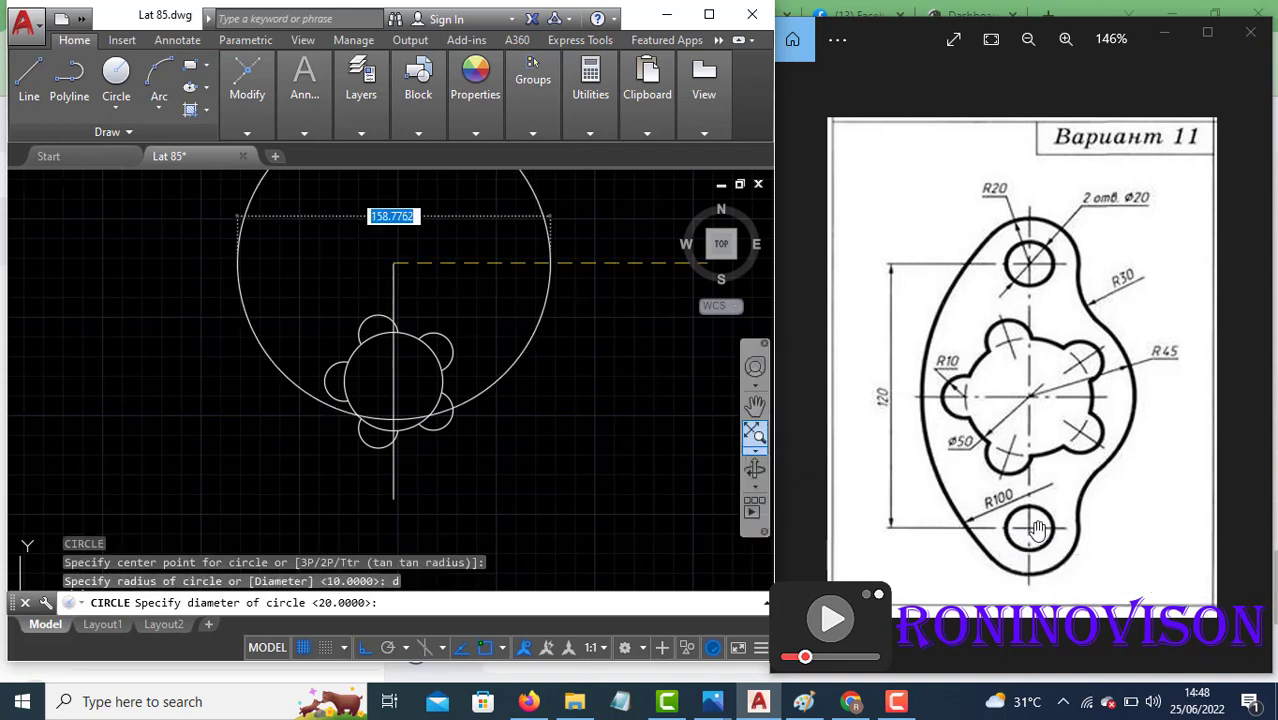
pyautogui.write('20')
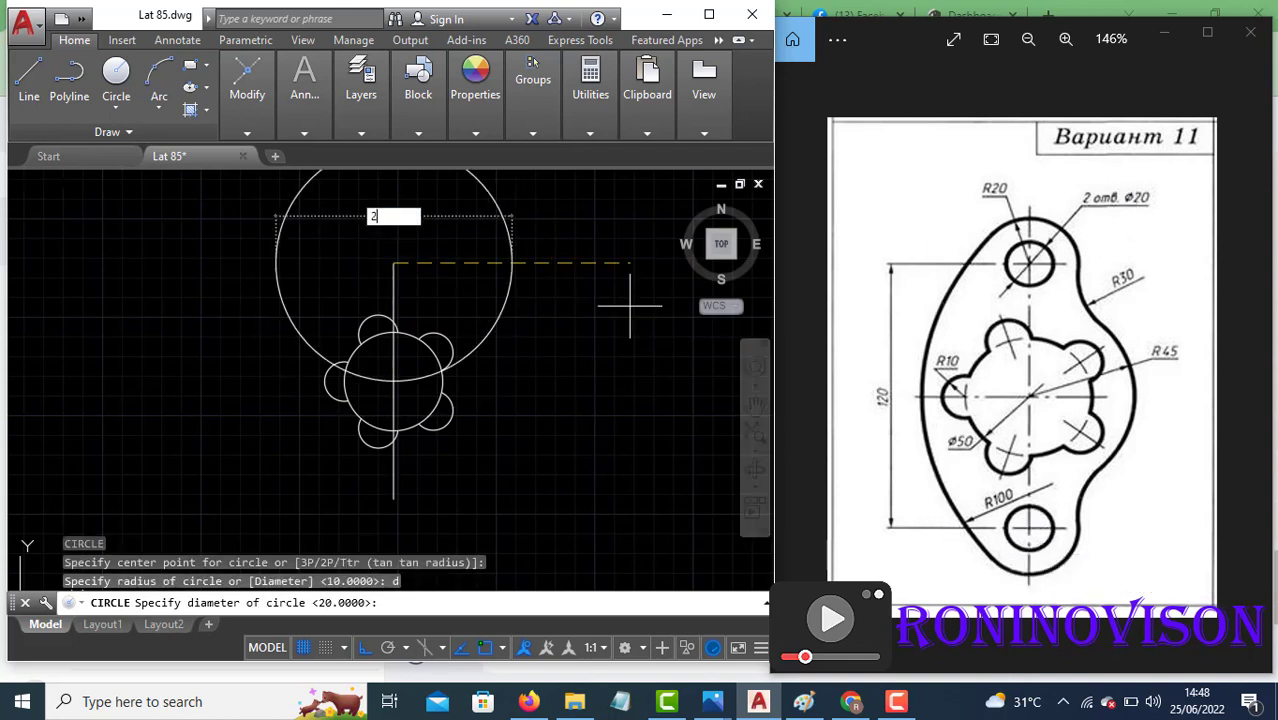
pyautogui.press('Return')
# Step: Draw a circle of radius 20 concentric with the upper hole
pyautogui.press('Return')
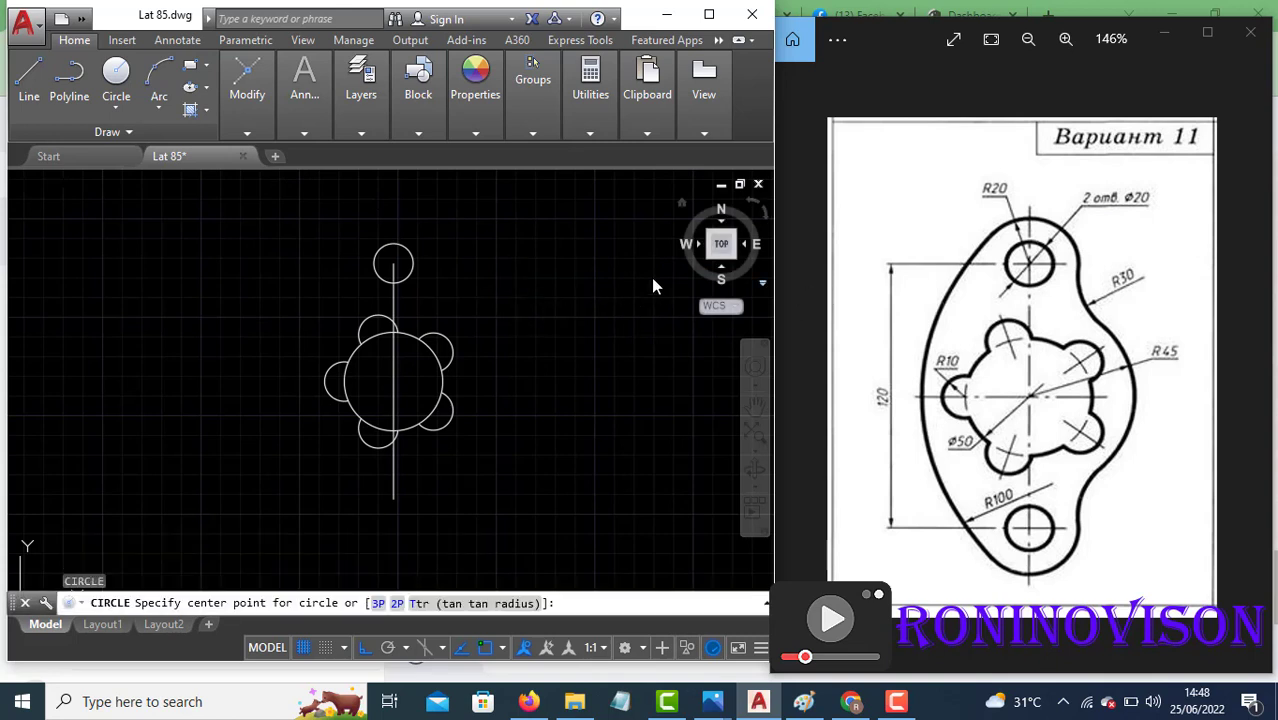
pyautogui.click(393, 263)
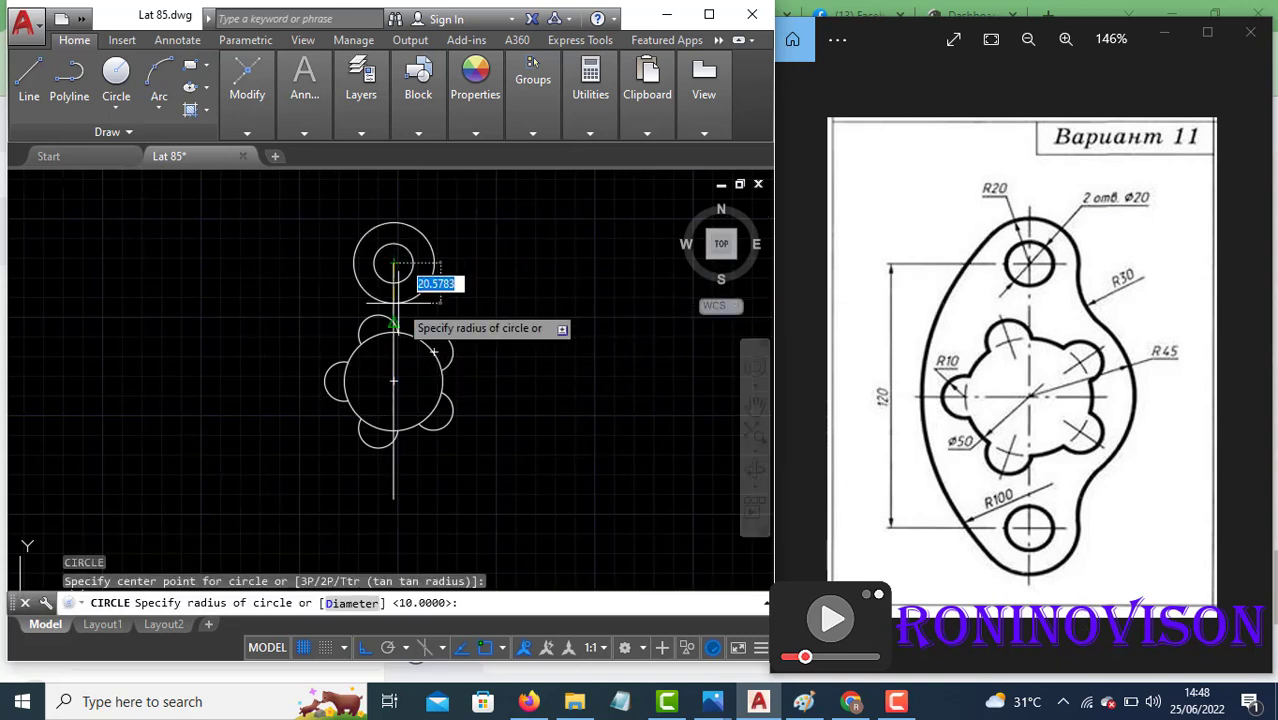
pyautogui.write('20')
pyautogui.press('Return')
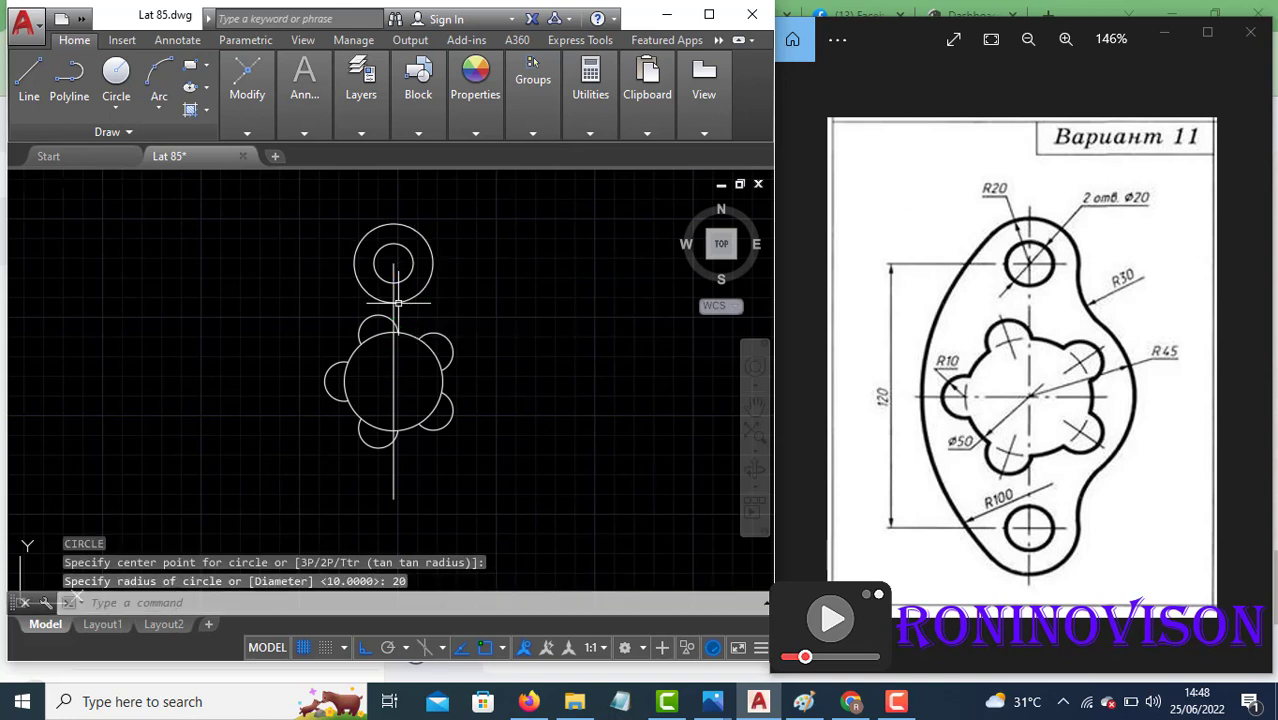
# Step: Copy the two upper concentric circles from their centre to the lower end of the vertical line
pyautogui.click(470, 266)
pyautogui.click(402, 240)
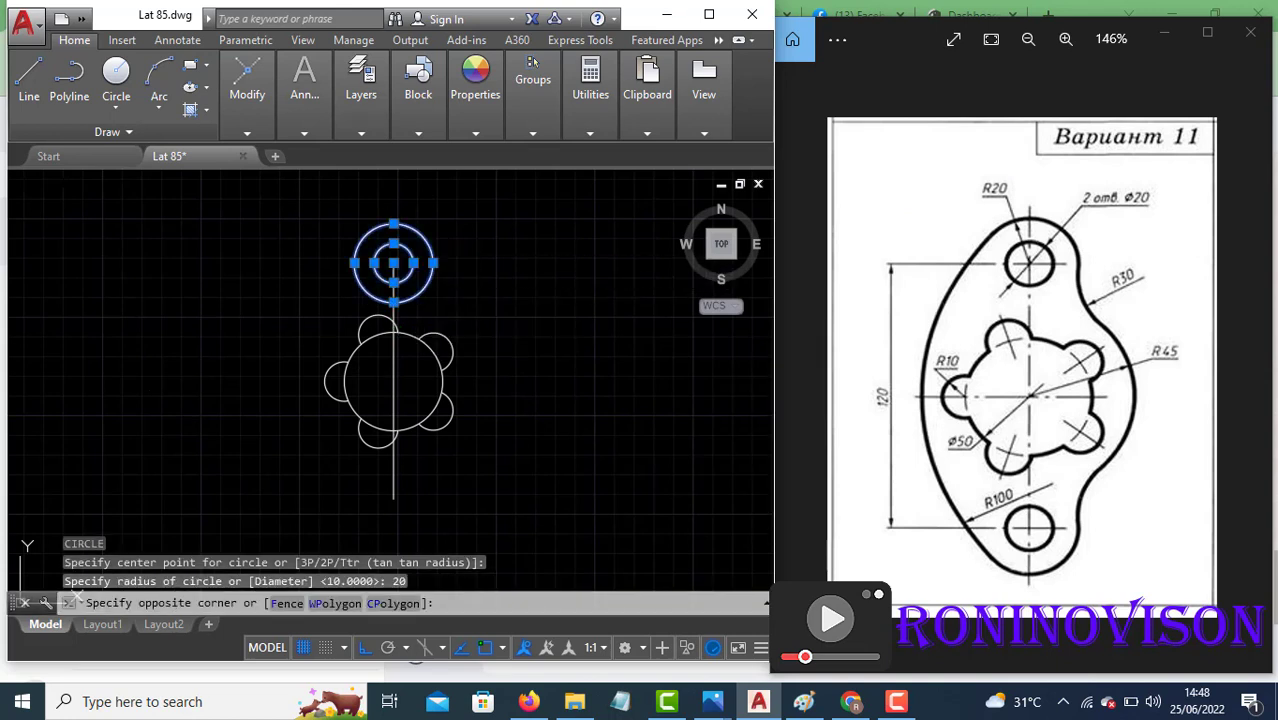
pyautogui.write('co')
pyautogui.press('Return')
pyautogui.click(398, 256)
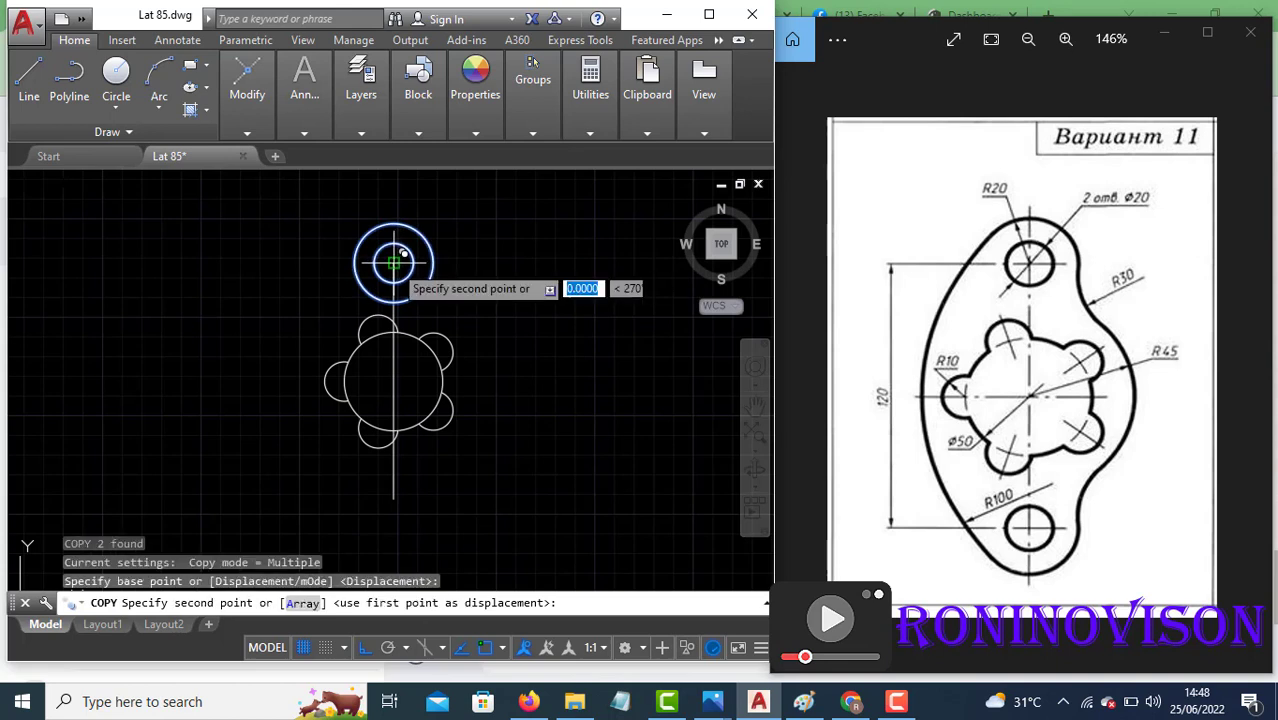
pyautogui.click(393, 497)
pyautogui.press('Escape')
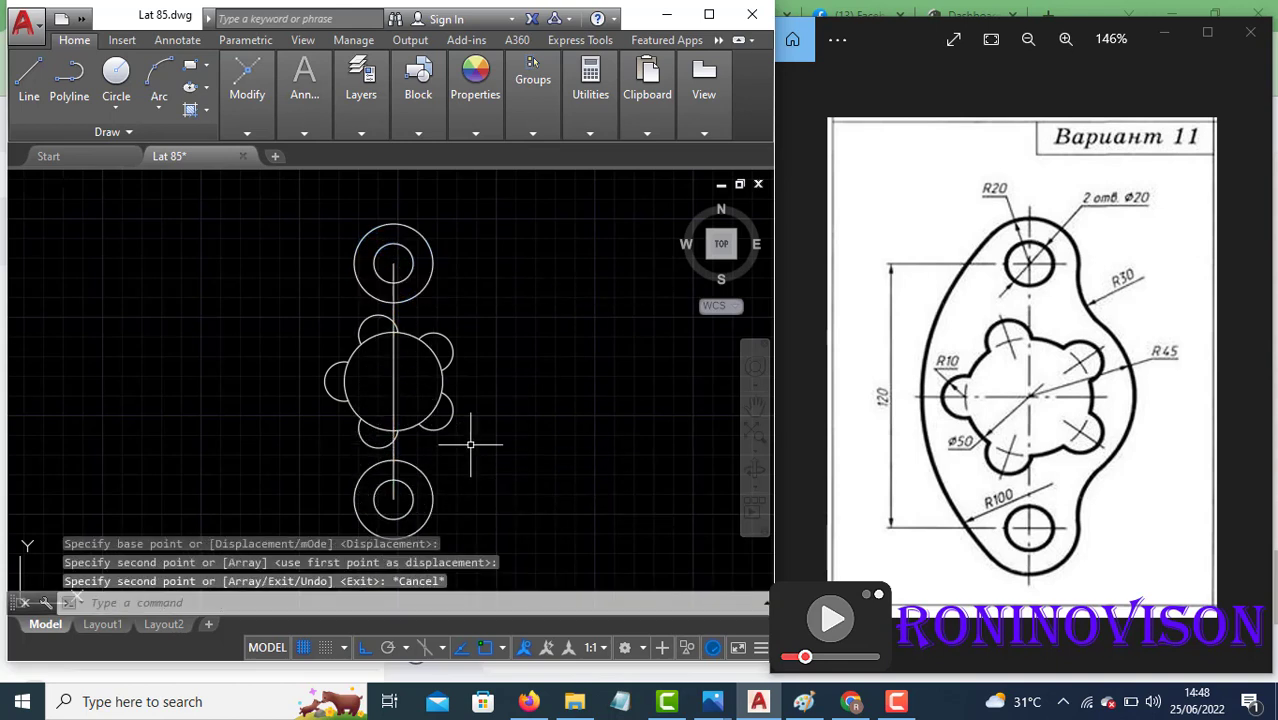
# Step: Erase the two vertical construction lines running through the central circle
pyautogui.write('tr')
pyautogui.press('Return')
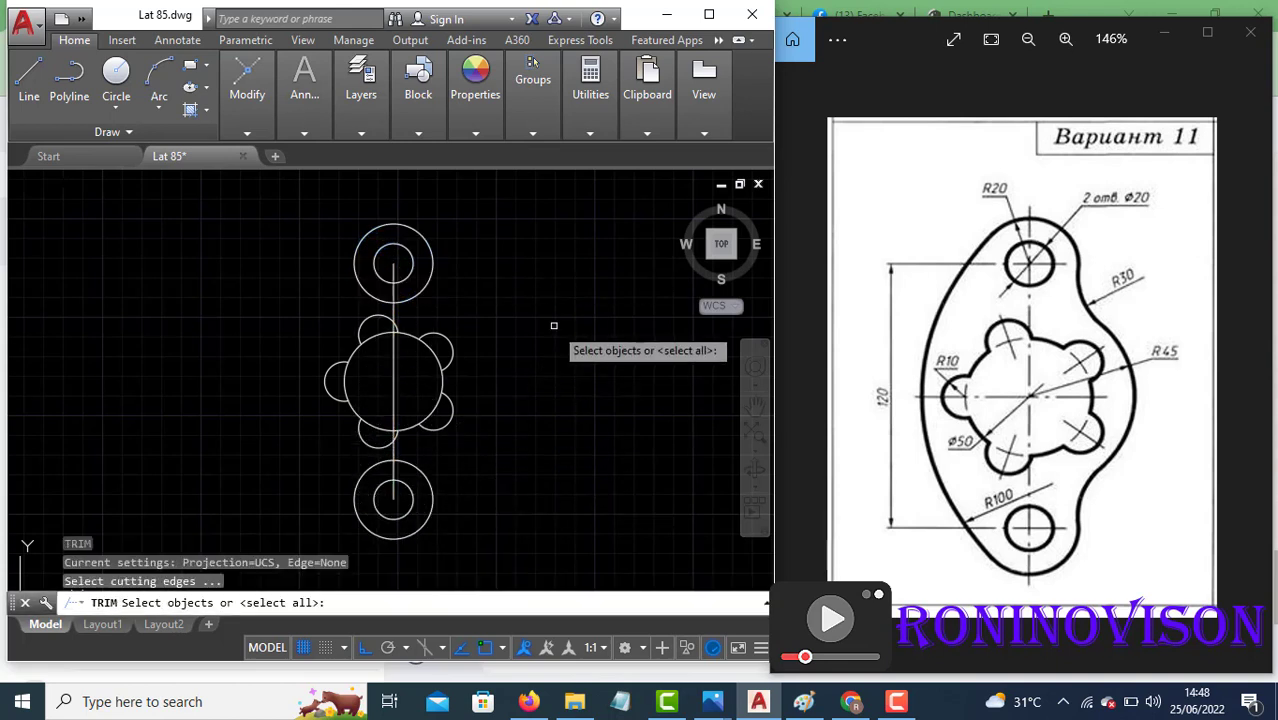
pyautogui.press('Return')
pyautogui.click(414, 388)
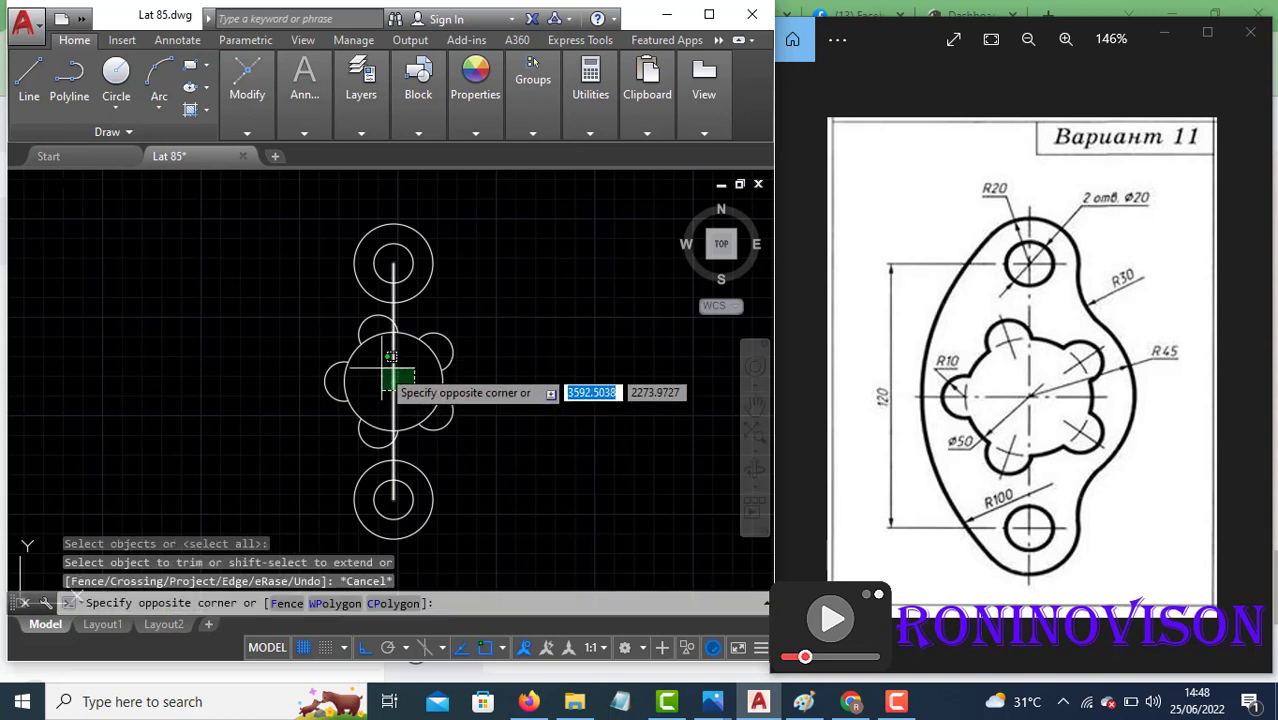
pyautogui.click(381, 366)
pyautogui.press('Return')
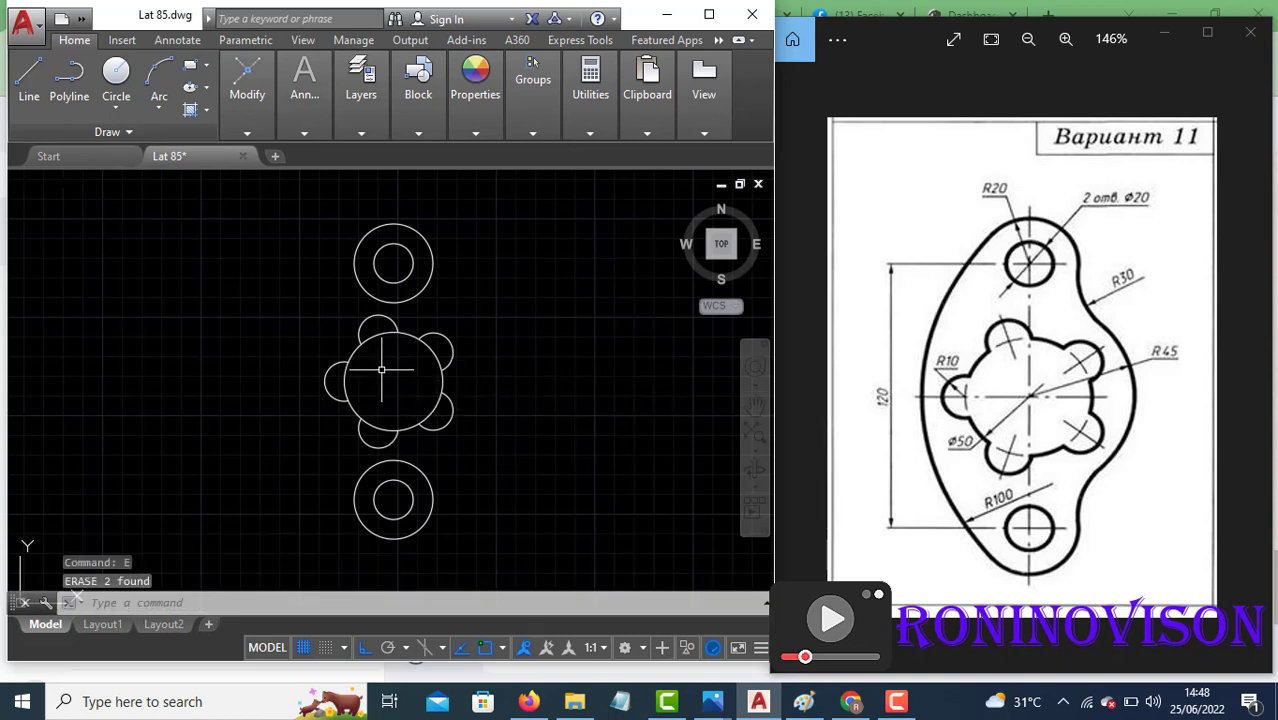
# Step: Trim the five arcs of the central circle inside the lobes, leaving one continuous lobed outline
pyautogui.write('tr')
pyautogui.press('Return')
pyautogui.press('Return')
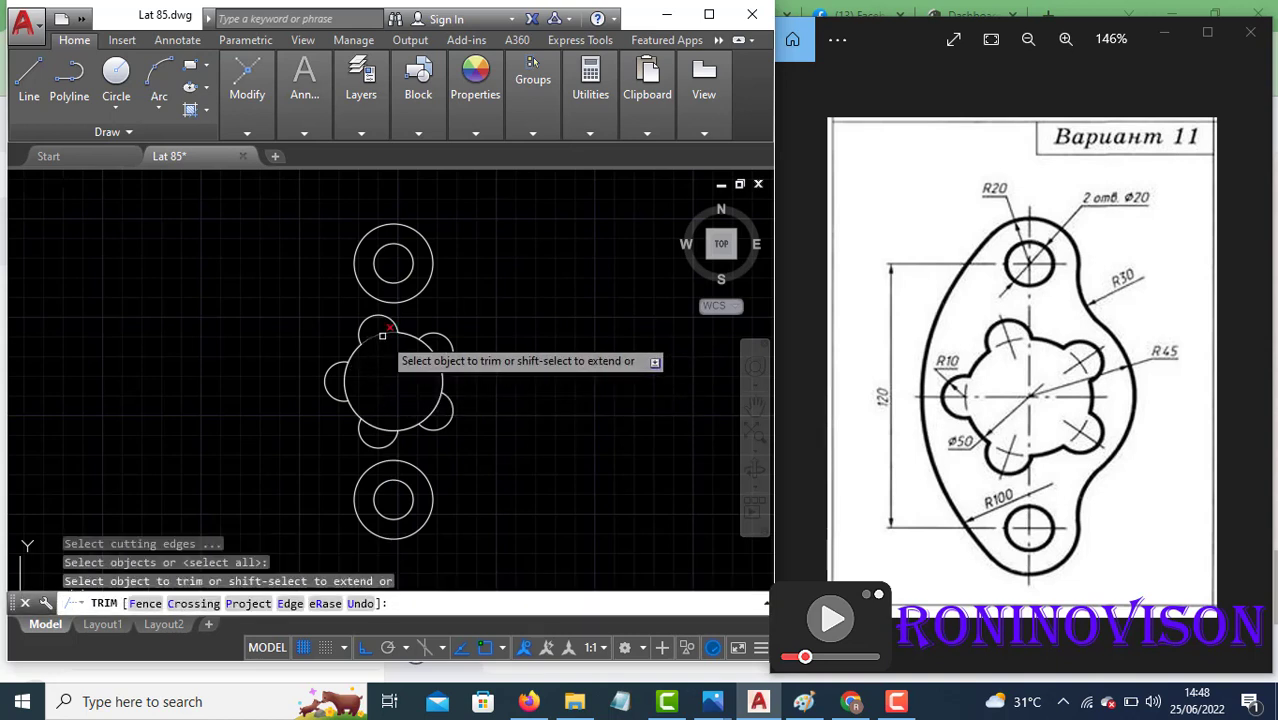
pyautogui.click(382, 335)
pyautogui.click(342, 373)
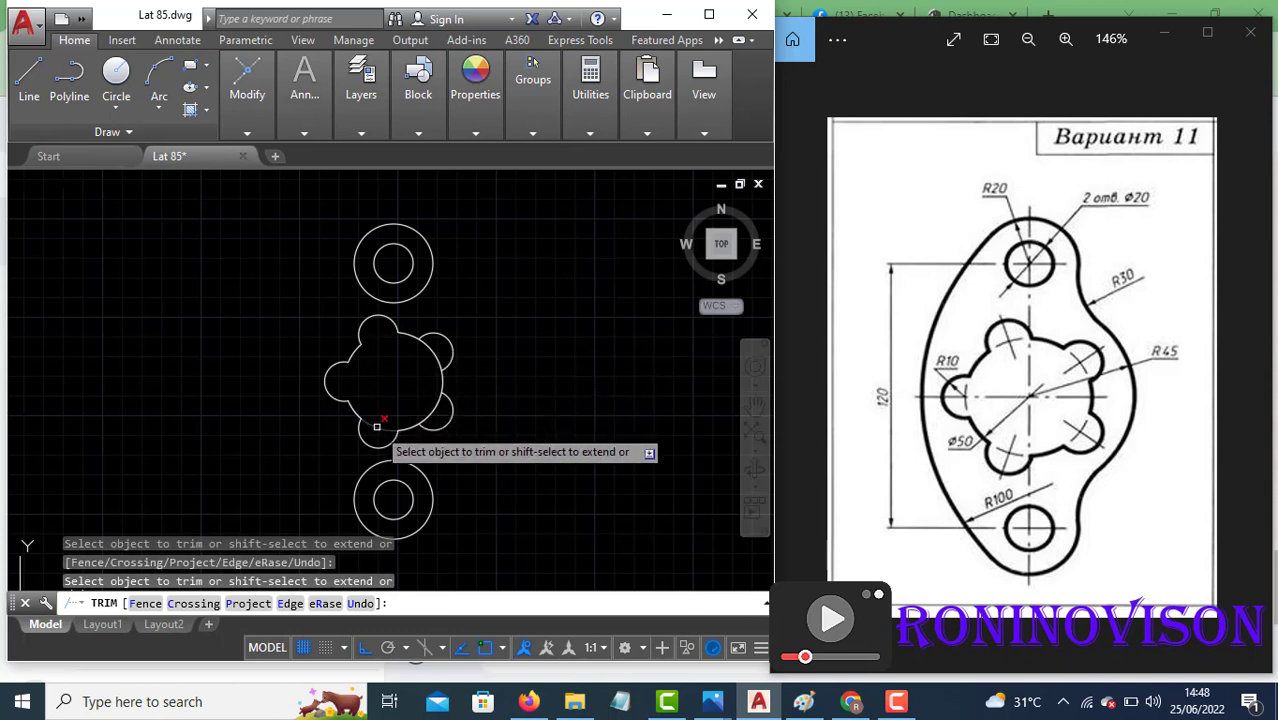
pyautogui.click(377, 426)
pyautogui.click(431, 408)
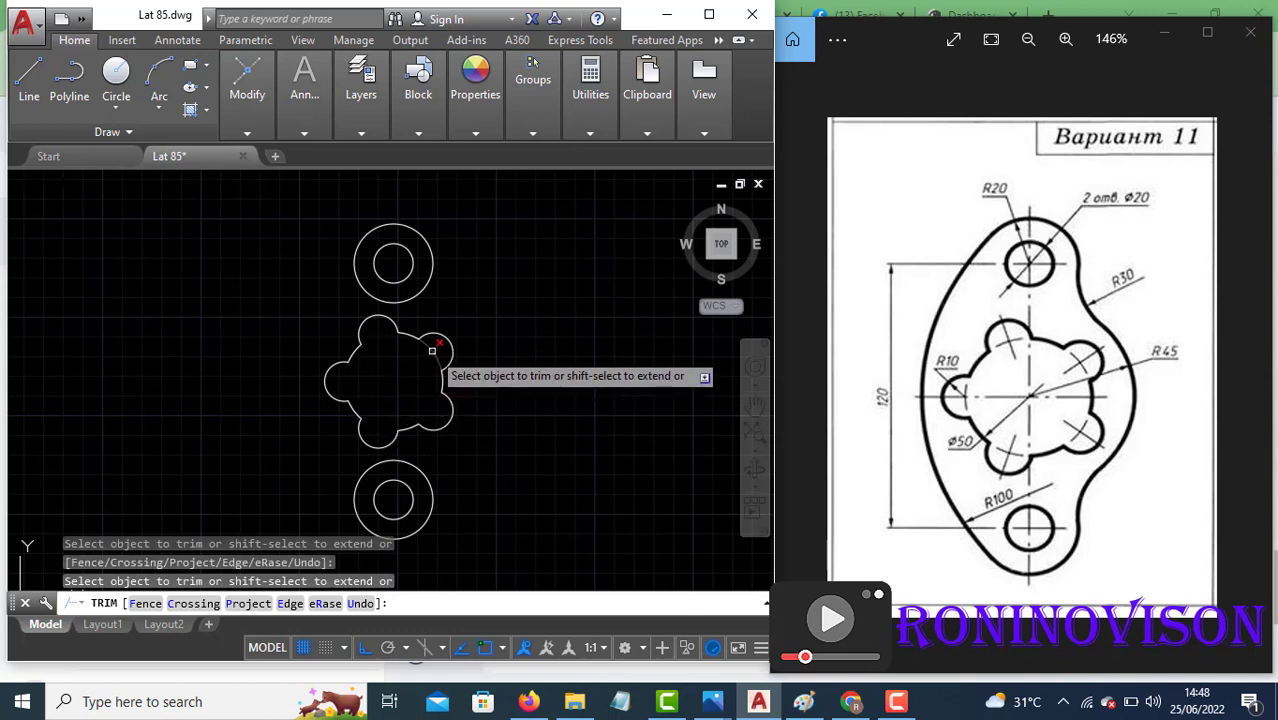
pyautogui.click(432, 350)
pyautogui.press('Escape')
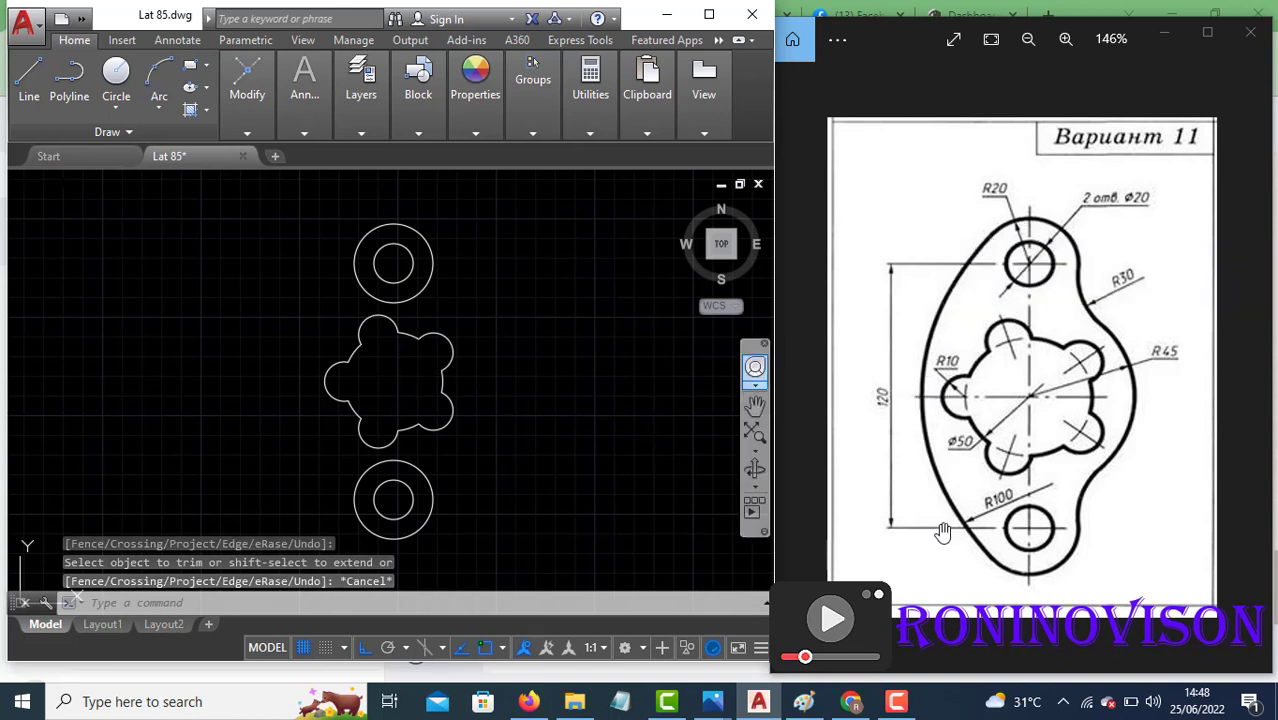
# Step: Try a radius 100 circle tangent to the two outer end circles, picking the top of the upper and bottom of the lower one
pyautogui.write('c')
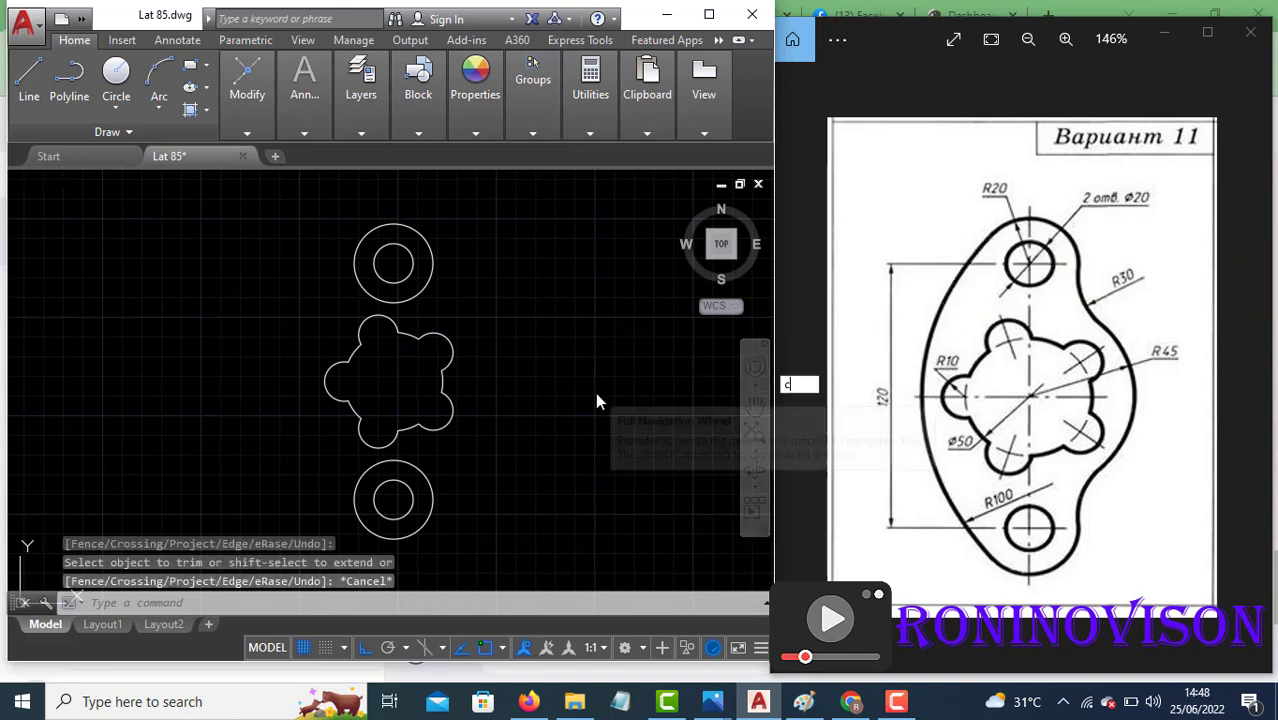
pyautogui.press('Return')
pyautogui.write('ttr')
pyautogui.press('Return')
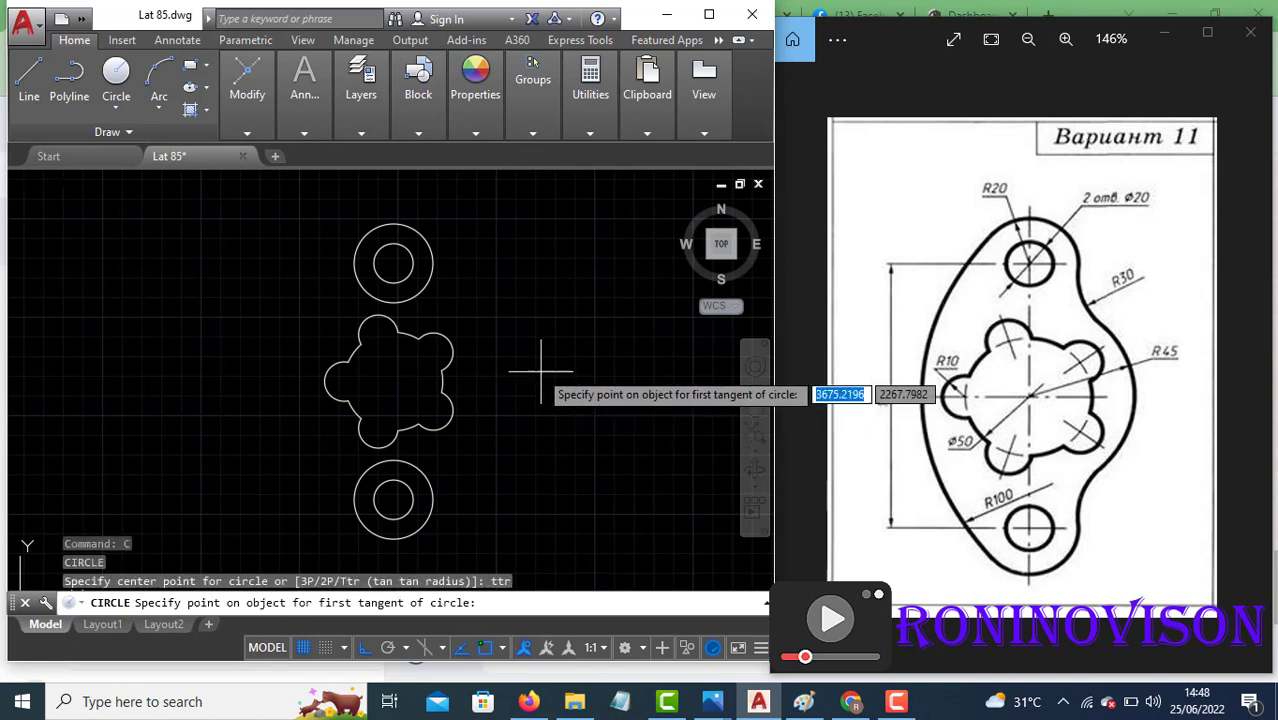
pyautogui.click(400, 226)
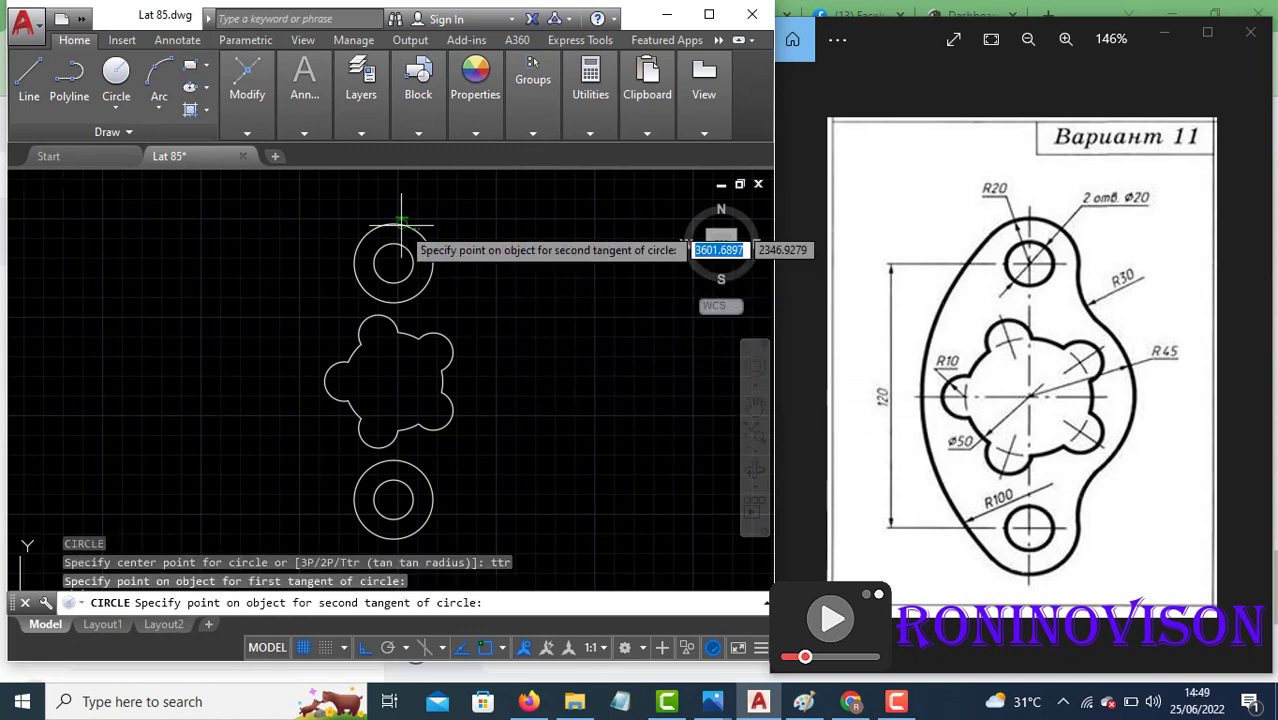
pyautogui.click(389, 537)
pyautogui.write('1')
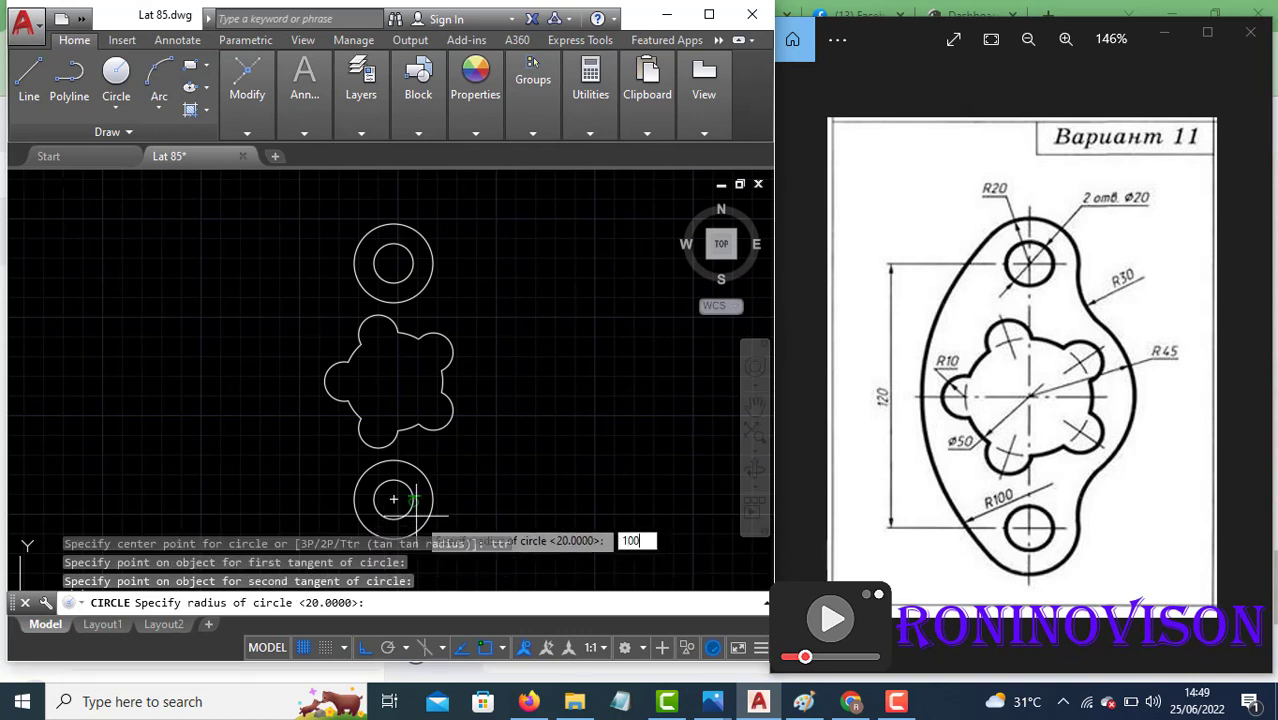
pyautogui.write('00')
pyautogui.press('Return')
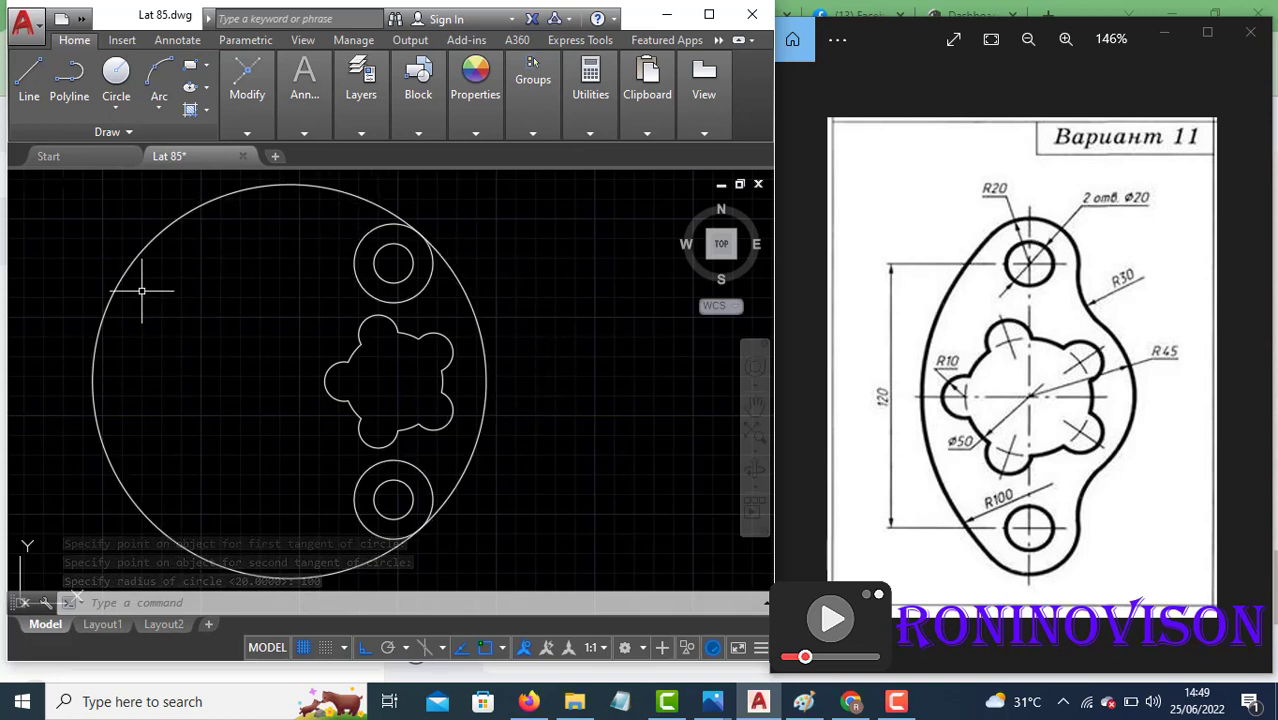
# Step: Erase the radius 100 circle that bulges to the wrong side of the plate
pyautogui.click(177, 263)
pyautogui.click(81, 228)
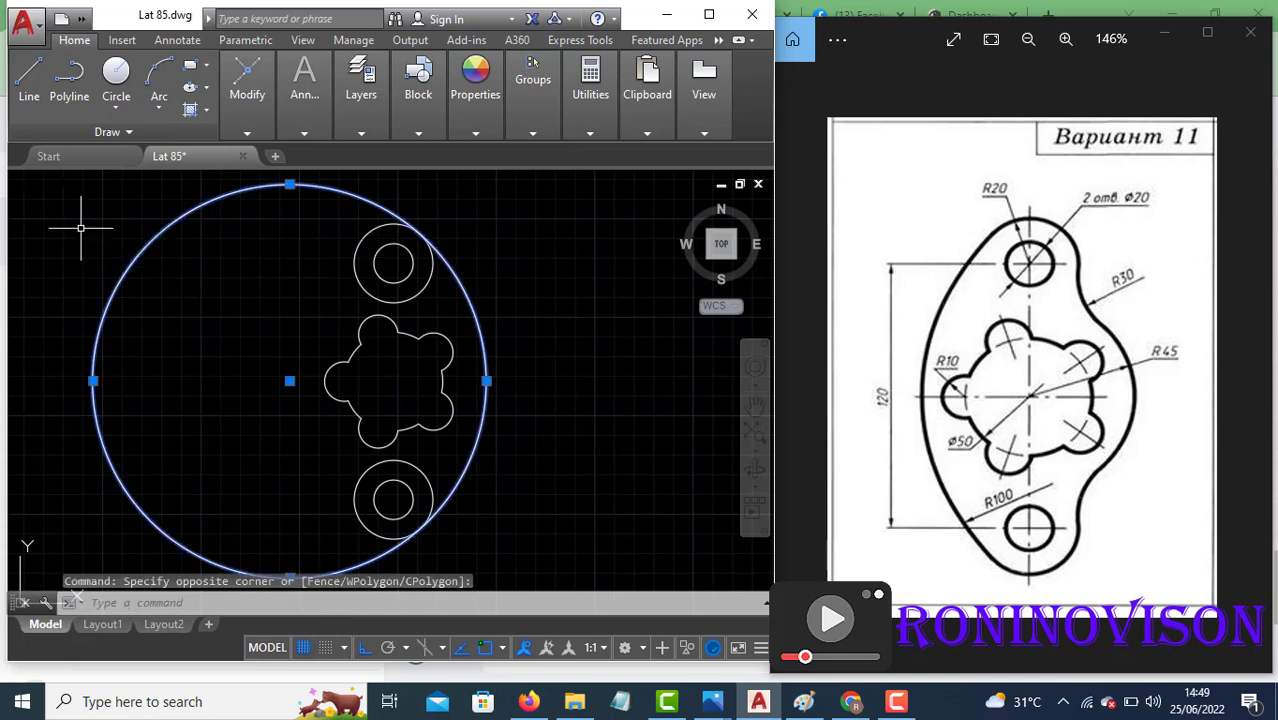
pyautogui.press('Return')
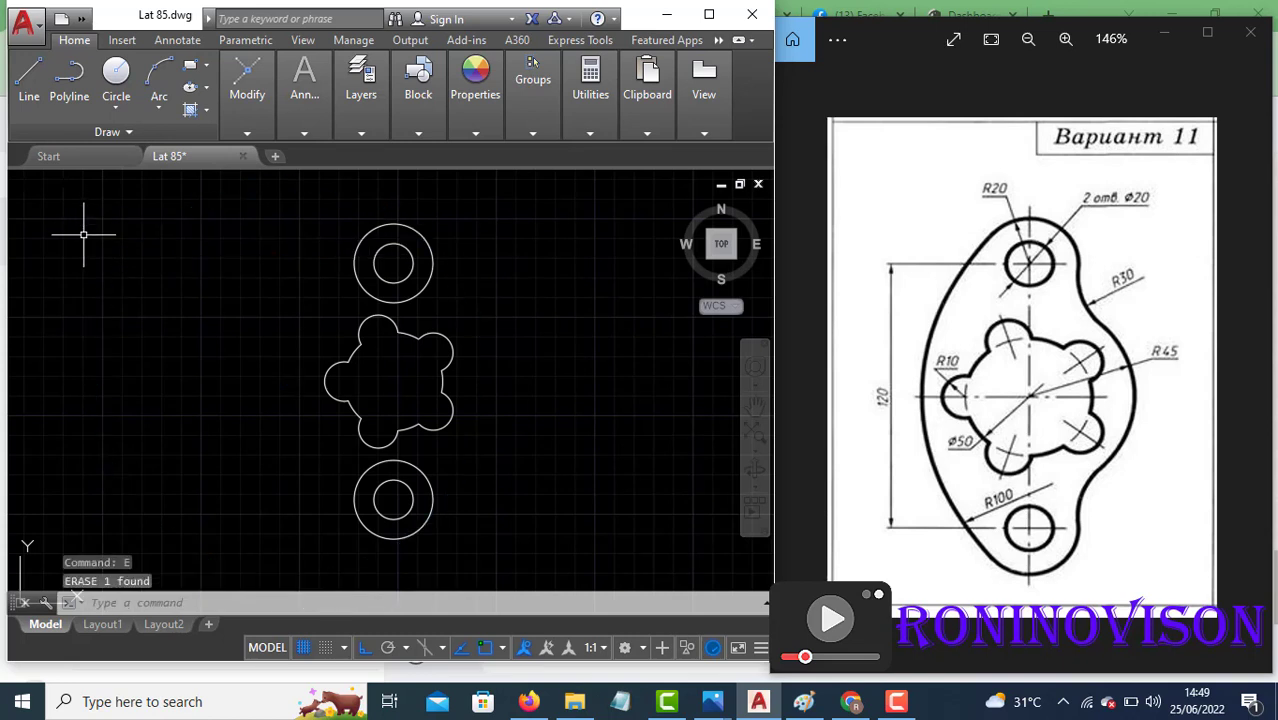
# Step: Draw a tangent-tangent-radius circle of radius 100 touching the left sides of the upper and lower outer end circles
pyautogui.write('c')
pyautogui.press('Return')
pyautogui.write('ttr')
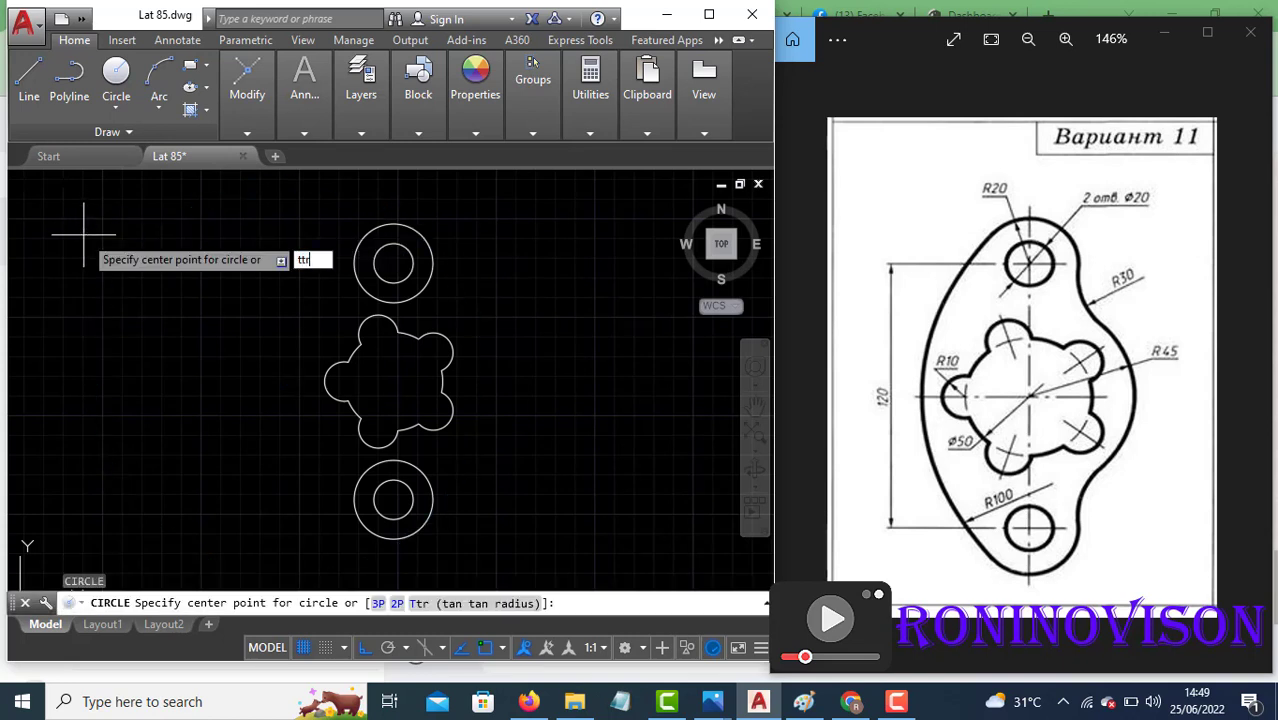
pyautogui.press('Return')
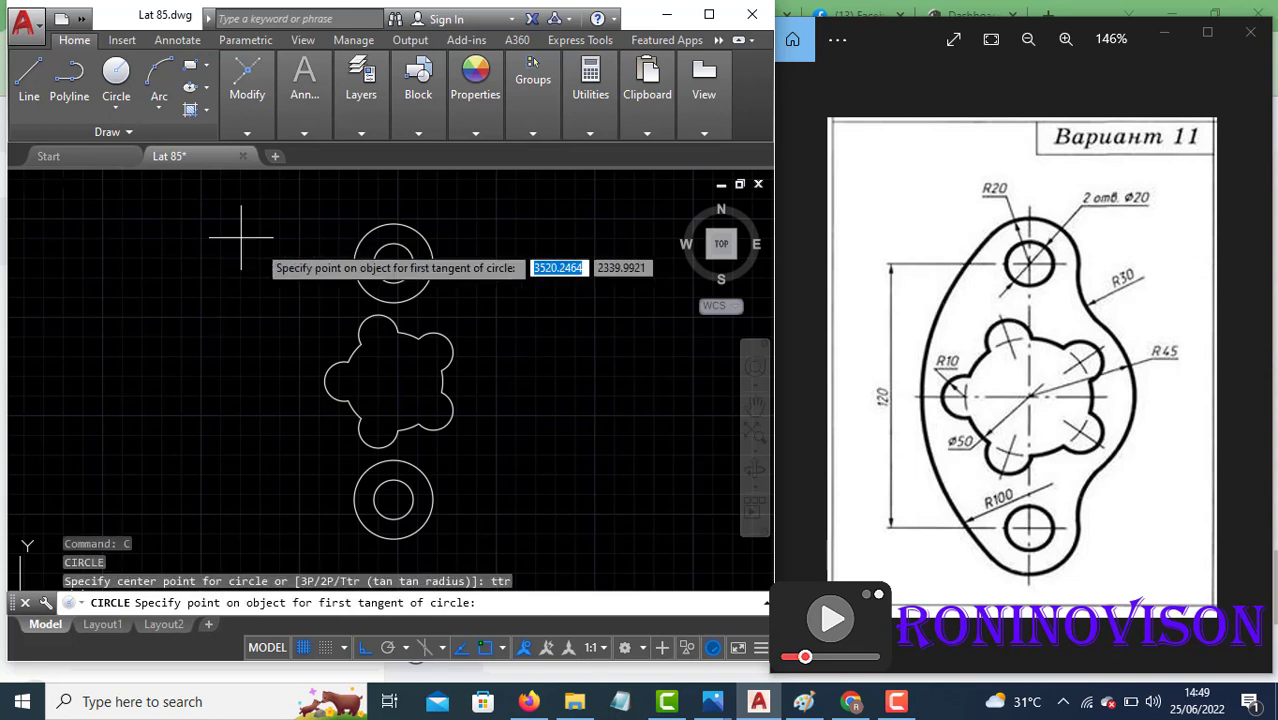
pyautogui.click(362, 237)
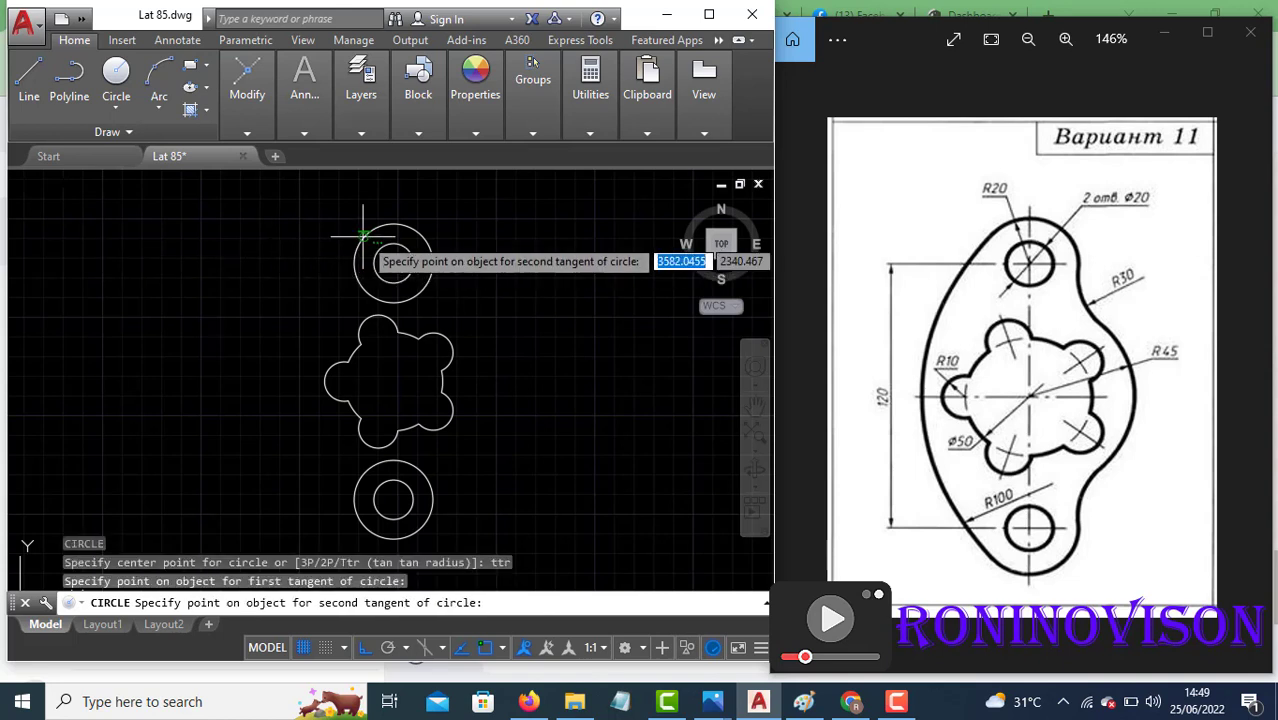
pyautogui.click(359, 523)
pyautogui.write('10')
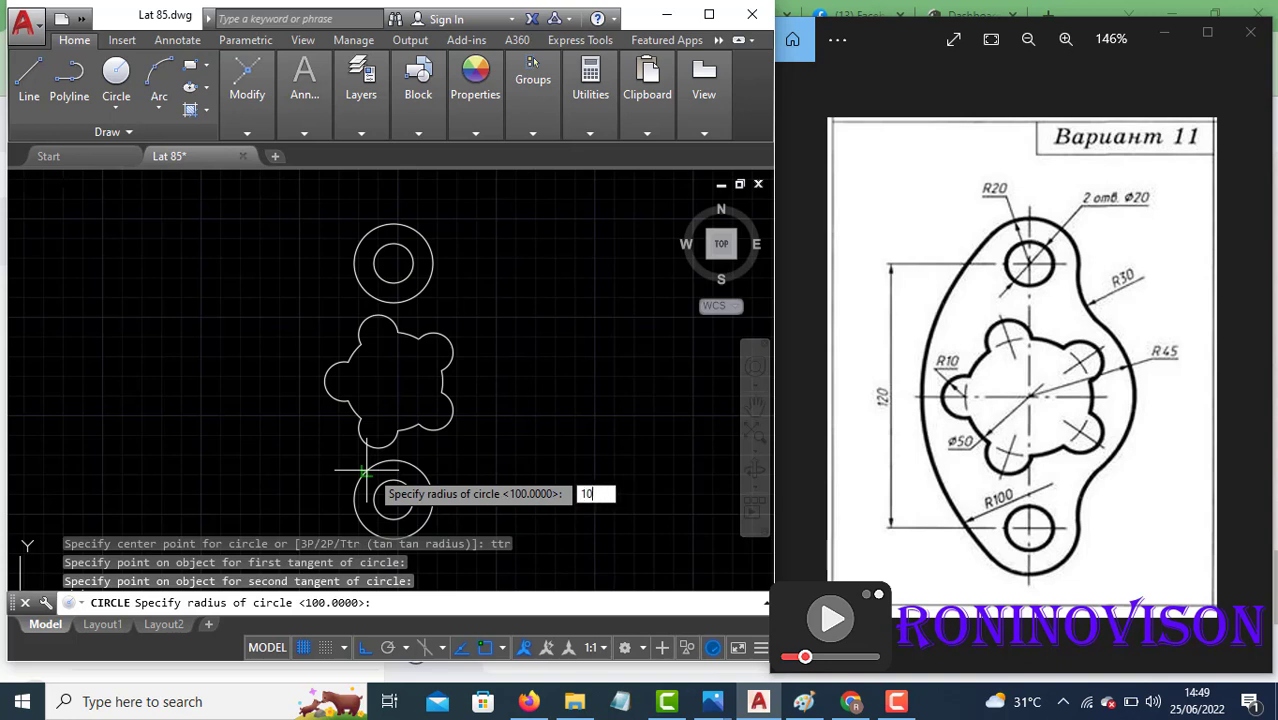
pyautogui.write('0')
pyautogui.press('Return')
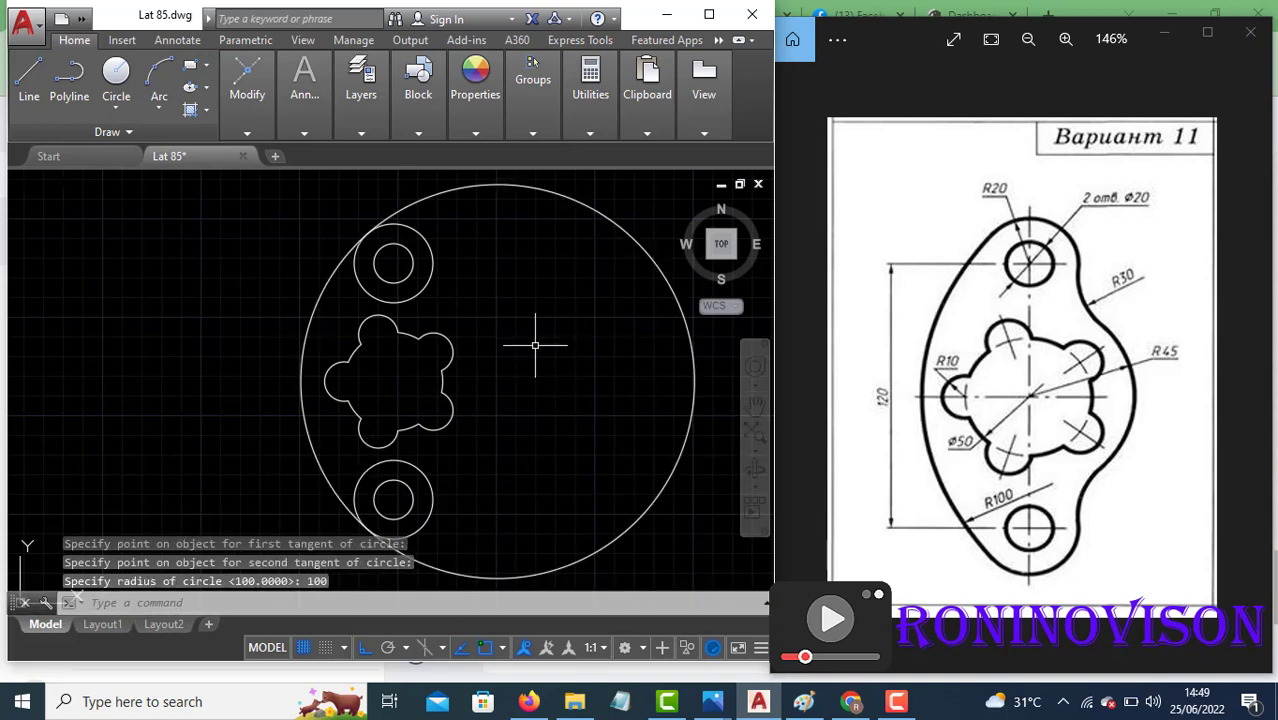
# Step: Trim the radius 100 circle to leave only the left arc between its two tangent points
pyautogui.write('tr')
pyautogui.press('Return')
pyautogui.press('Return')
pyautogui.click(417, 207)
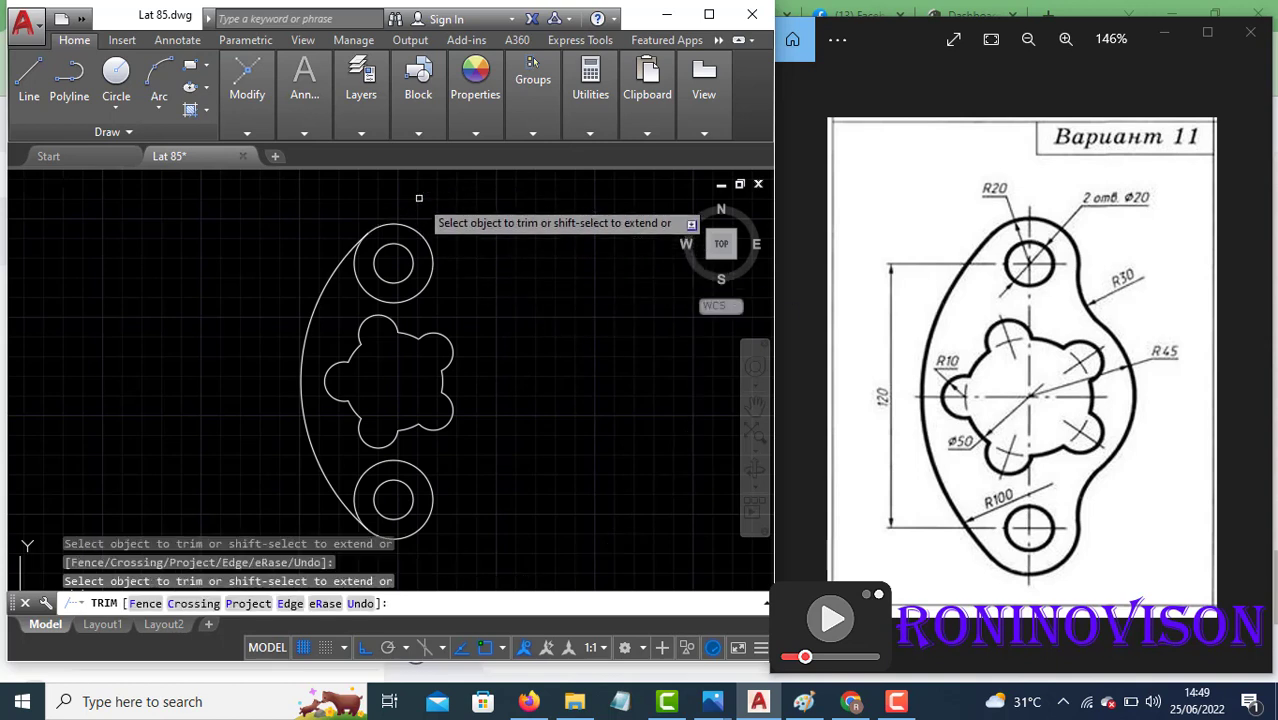
pyautogui.press('Escape')
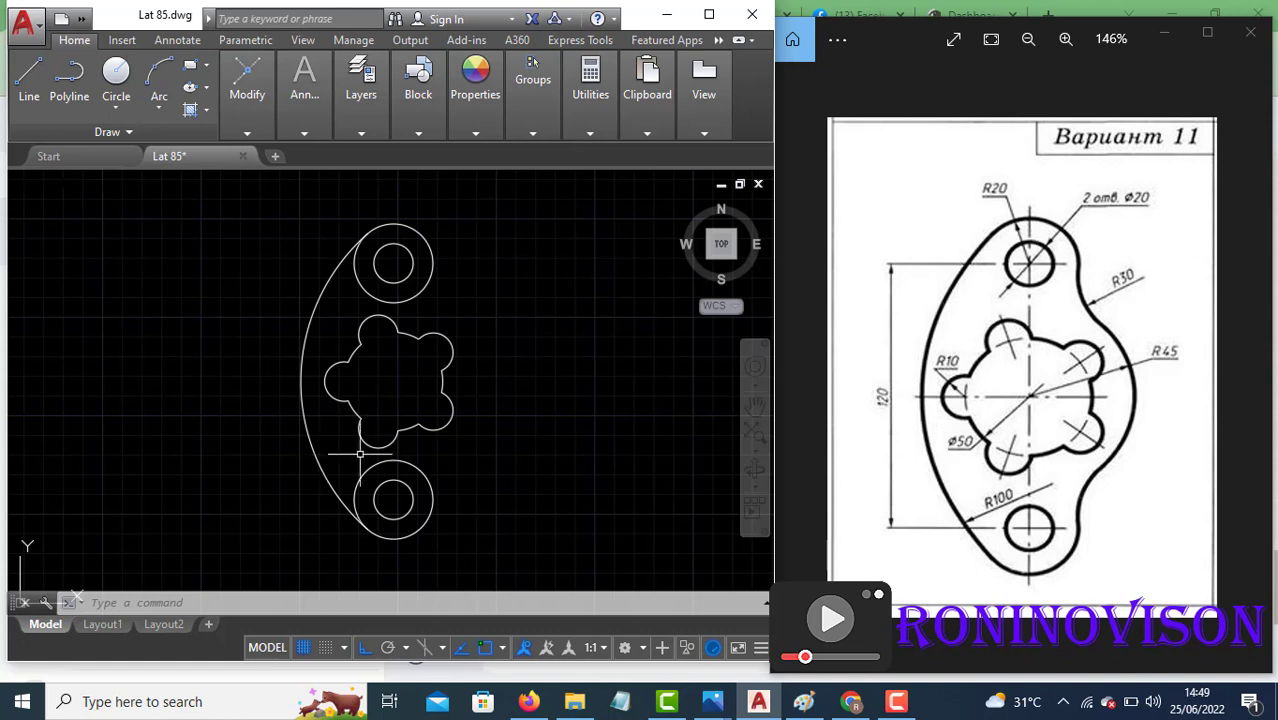
pyautogui.press('Escape')
pyautogui.press('Escape')
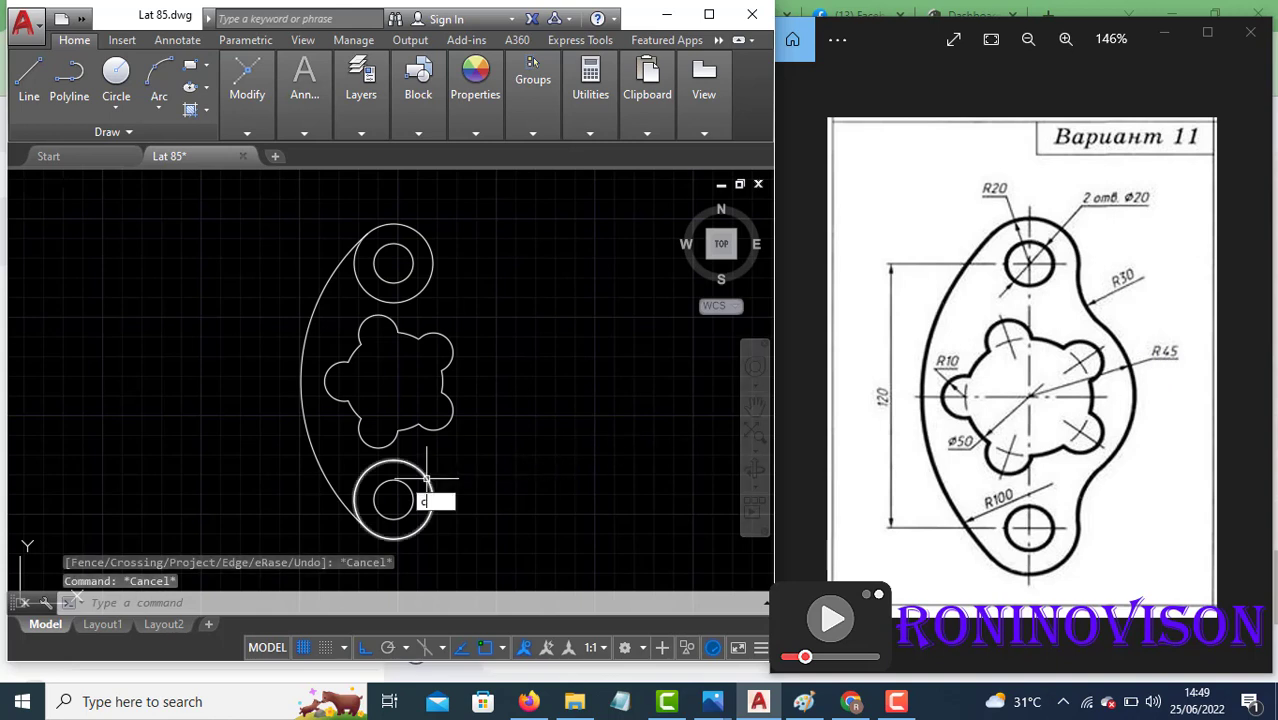
# Step: Draw a circle of radius 45 centred on the five-lobed opening
pyautogui.write('c')
pyautogui.press('space')
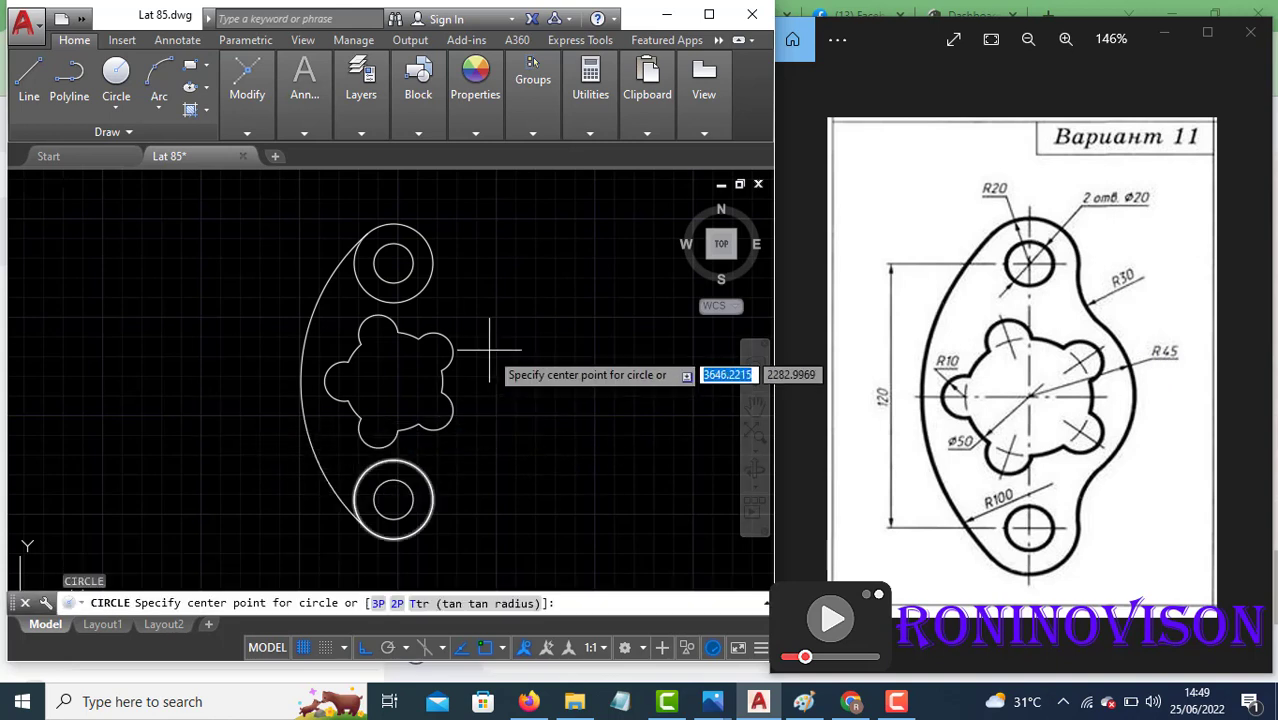
pyautogui.click(393, 381)
pyautogui.write('45')
pyautogui.press('Return')
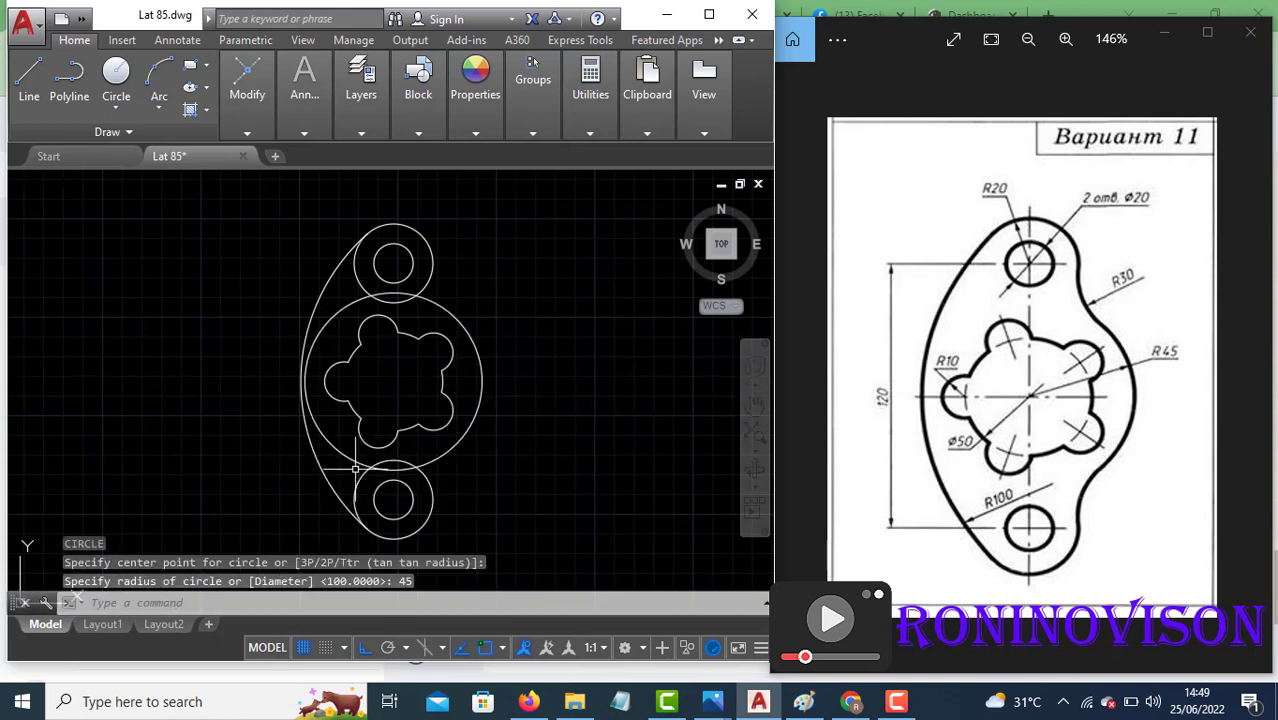
# Step: Trim the radius 45 circle where it crosses the two end circles and erase its left-hand arc
pyautogui.write('tr')
pyautogui.press('Return')
pyautogui.press('Return')
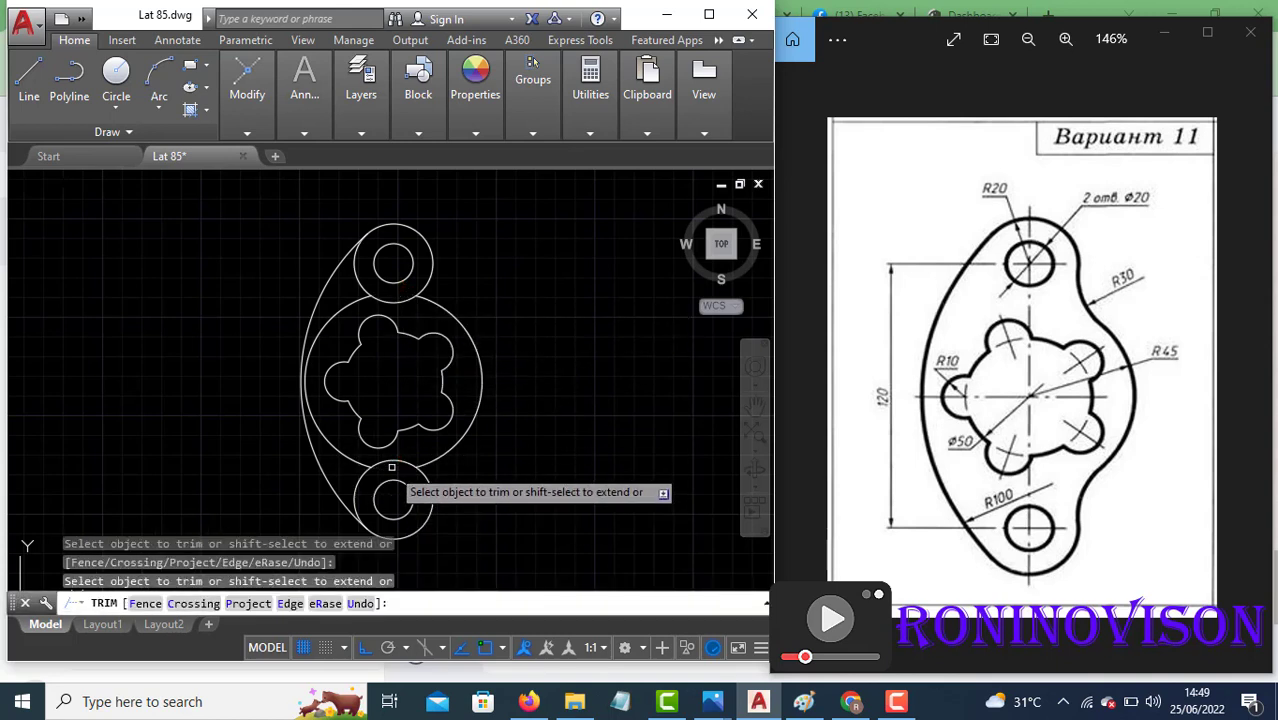
pyautogui.press('Escape')
pyautogui.click(329, 449)
pyautogui.write('E')
pyautogui.press('Return')
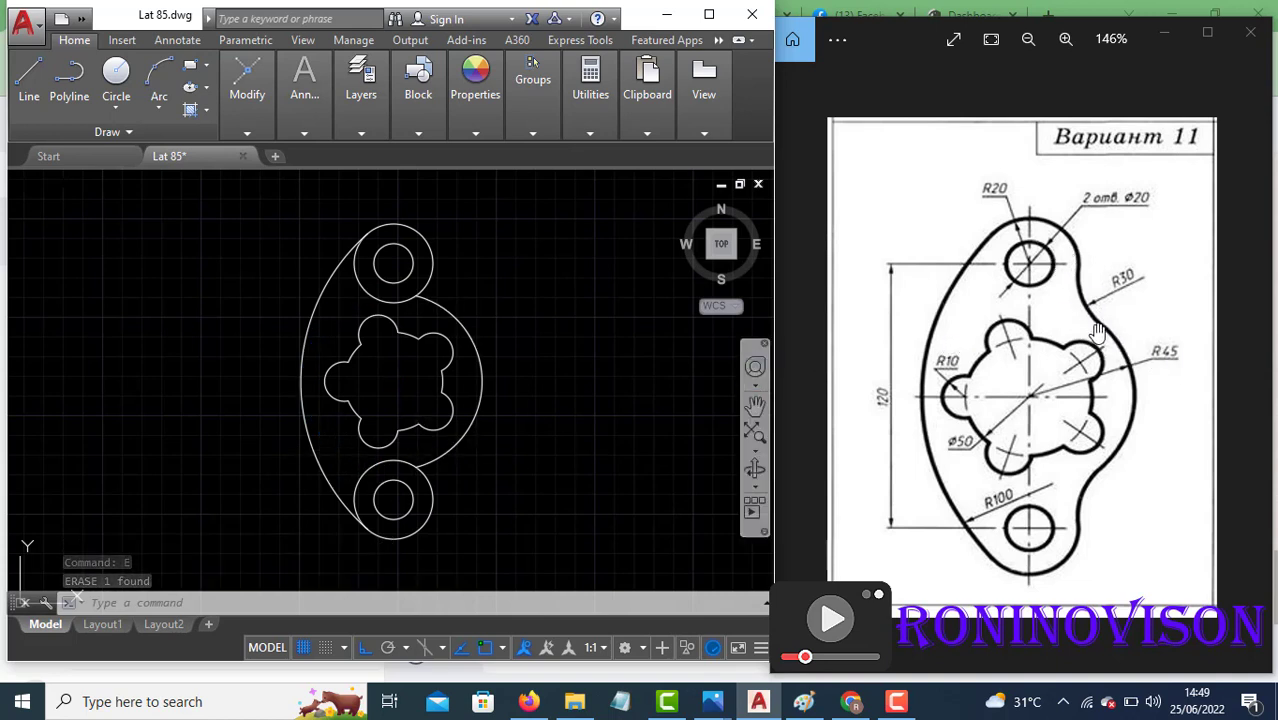
# Step: Draw a radius 30 circle tangent to the right side of the upper outer circle and the radius 45 arc
pyautogui.write('c')
pyautogui.press('Return')
pyautogui.write('ttr')
pyautogui.press('Return')
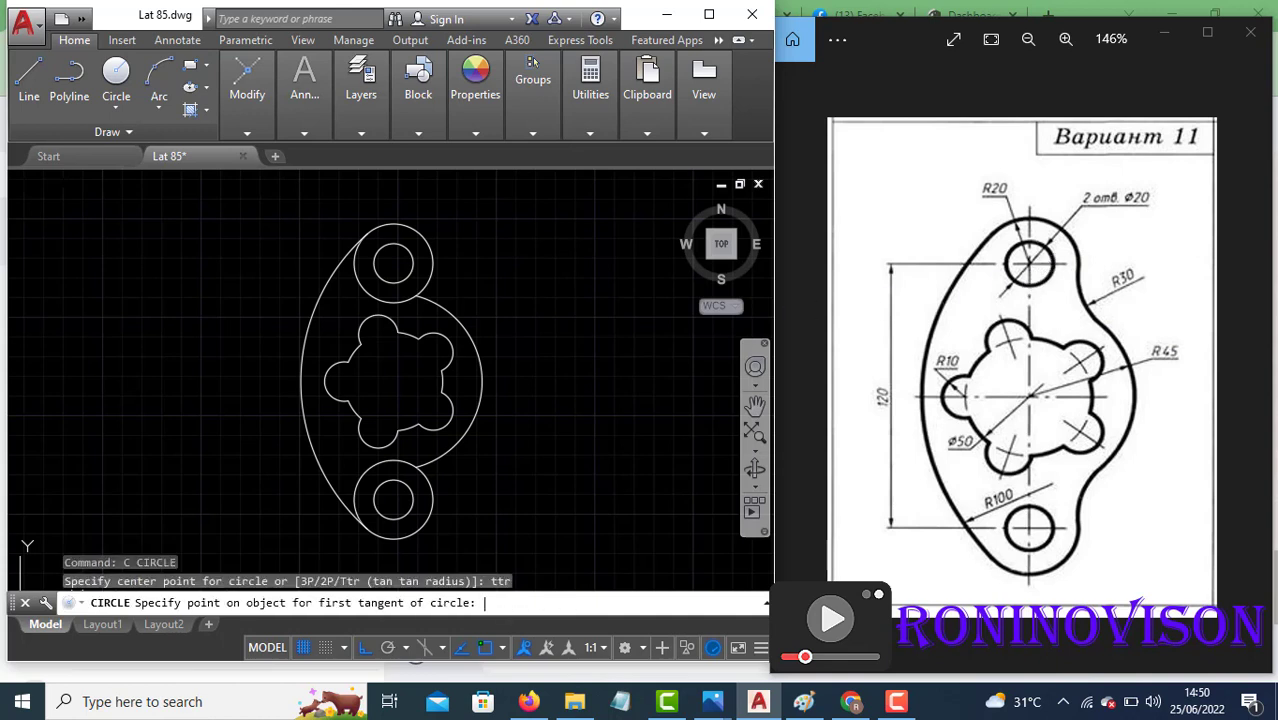
pyautogui.click(430, 268)
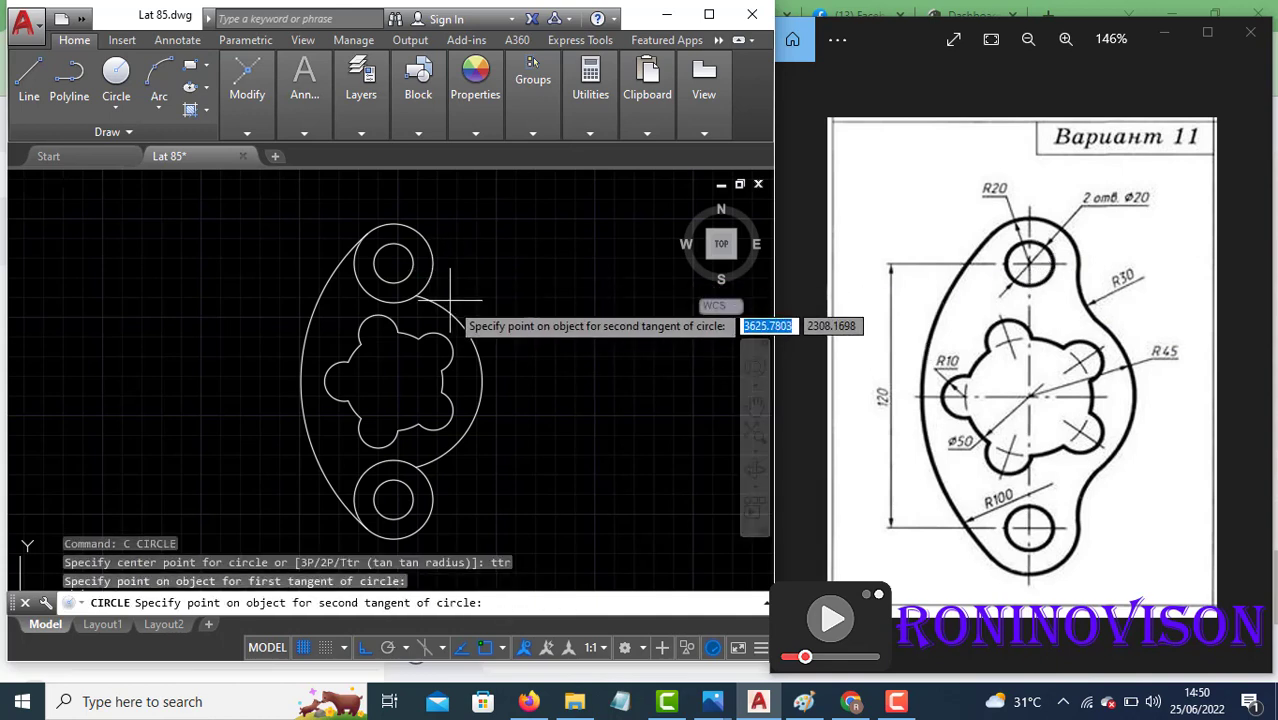
pyautogui.click(444, 306)
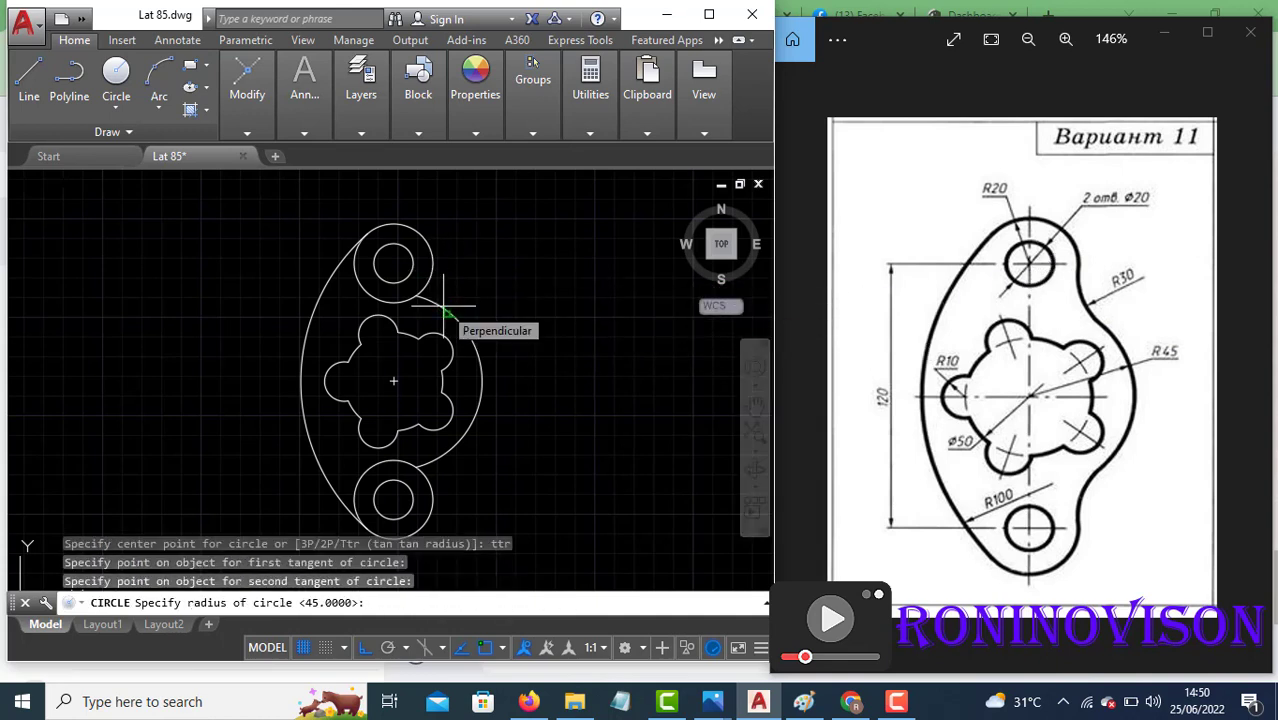
pyautogui.write('30')
pyautogui.press('Return')
# Step: Trim the upper radius 30 circle to leave only the concave arc joining the upper outer circle and the radius 45 arc
pyautogui.write('tr')
pyautogui.press('Return')
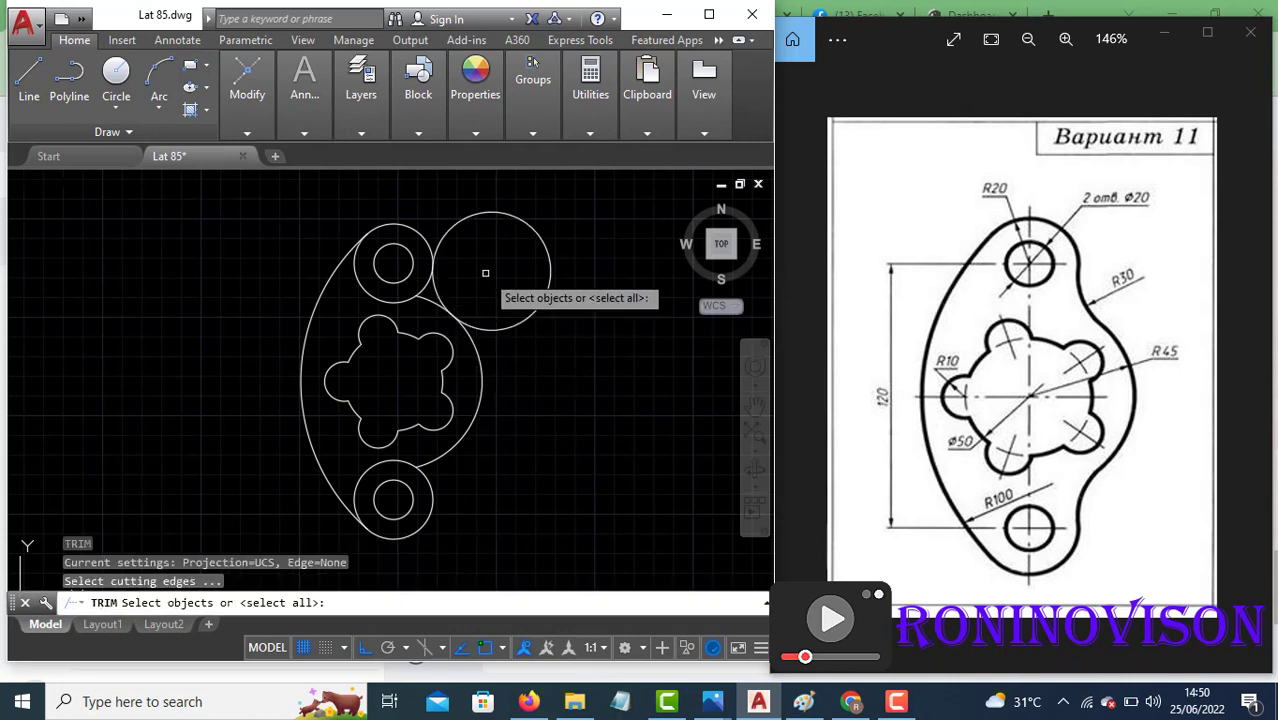
pyautogui.press('Return')
pyautogui.moveTo(462, 229); pyautogui.dragTo(540, 300)
pyautogui.press('Escape')
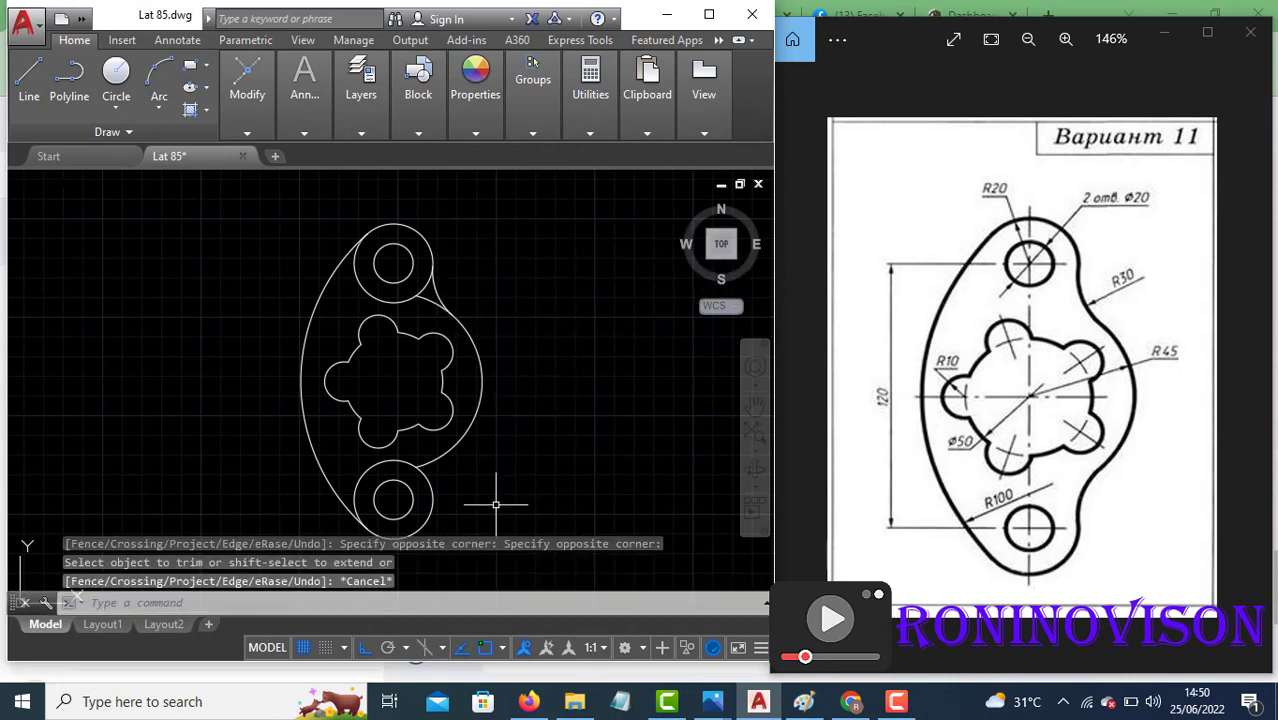
# Step: Draw a radius 30 circle tangent to the right side of the lower outer circle and the radius 45 arc
pyautogui.write('c')
pyautogui.press('Return')
pyautogui.write('ttr')
pyautogui.press('Return')
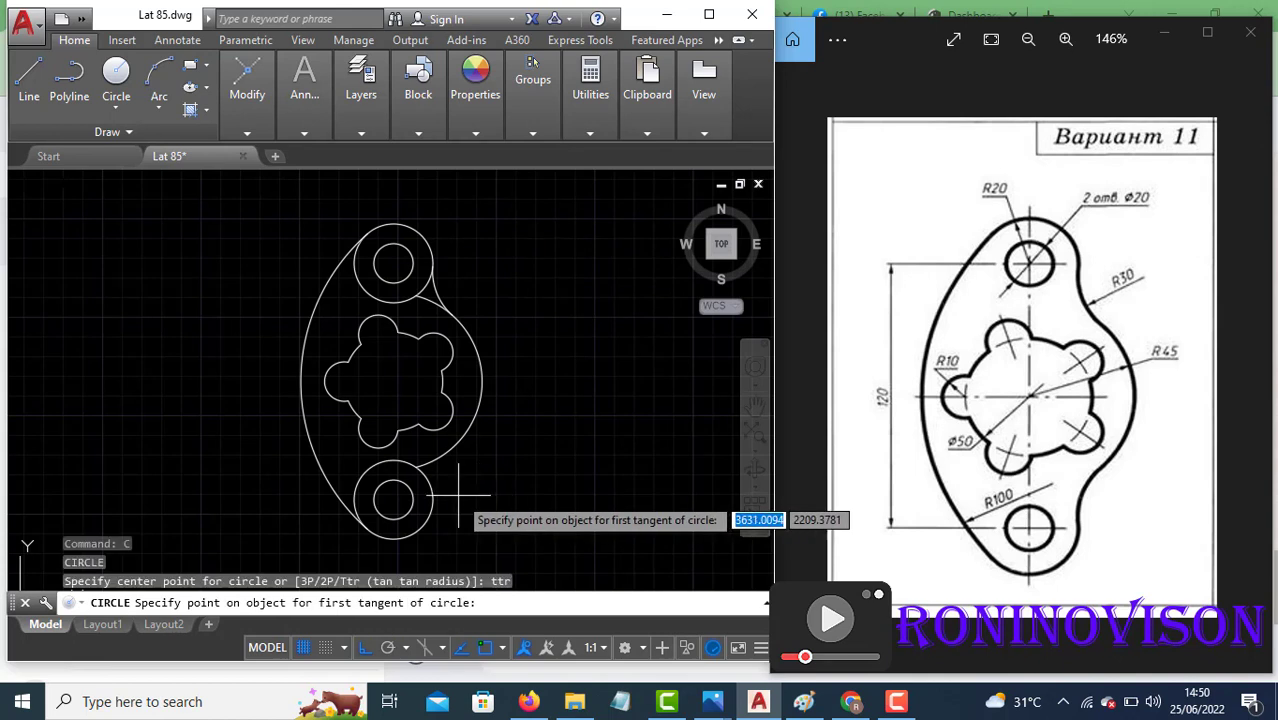
pyautogui.click(430, 490)
pyautogui.click(424, 456)
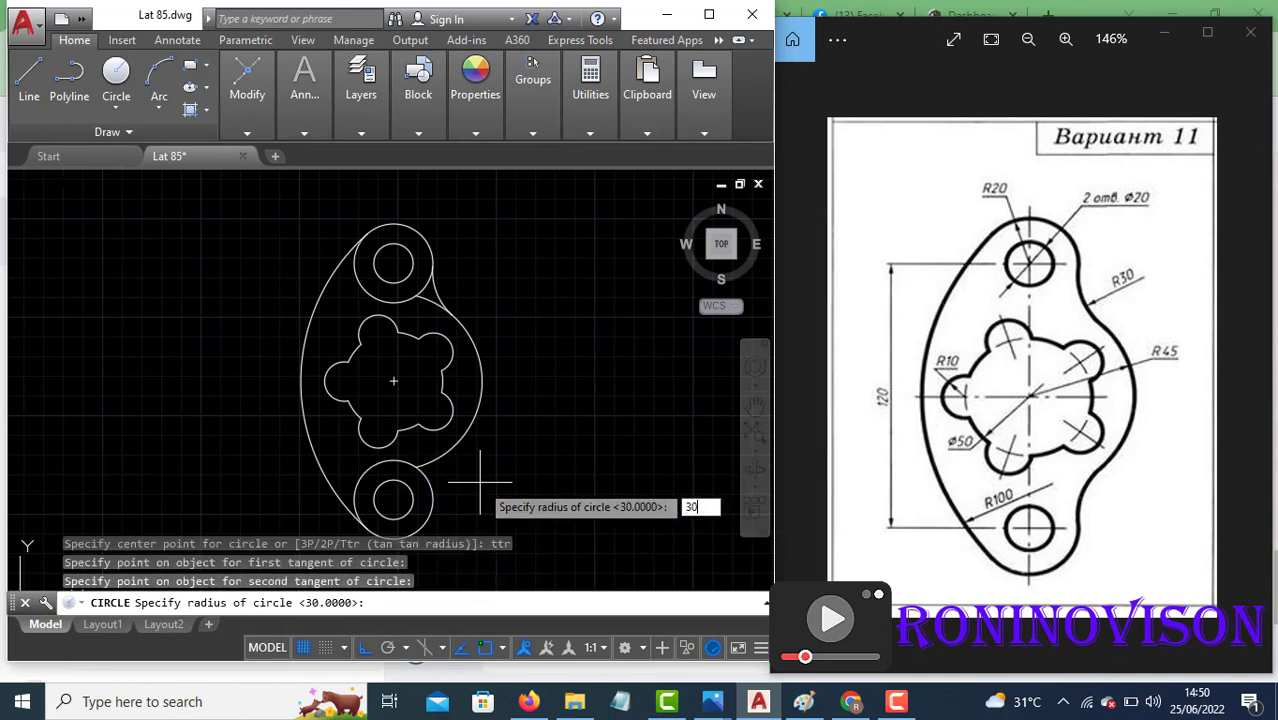
pyautogui.write('30')
pyautogui.press('Return')
# Step: Trim the lower radius 30 circle to its concave arc and remove all leftover inner arcs, leaving one continuous outer contour
pyautogui.write('tr')
pyautogui.press('Return')
pyautogui.press('Return')
pyautogui.click(518, 471)
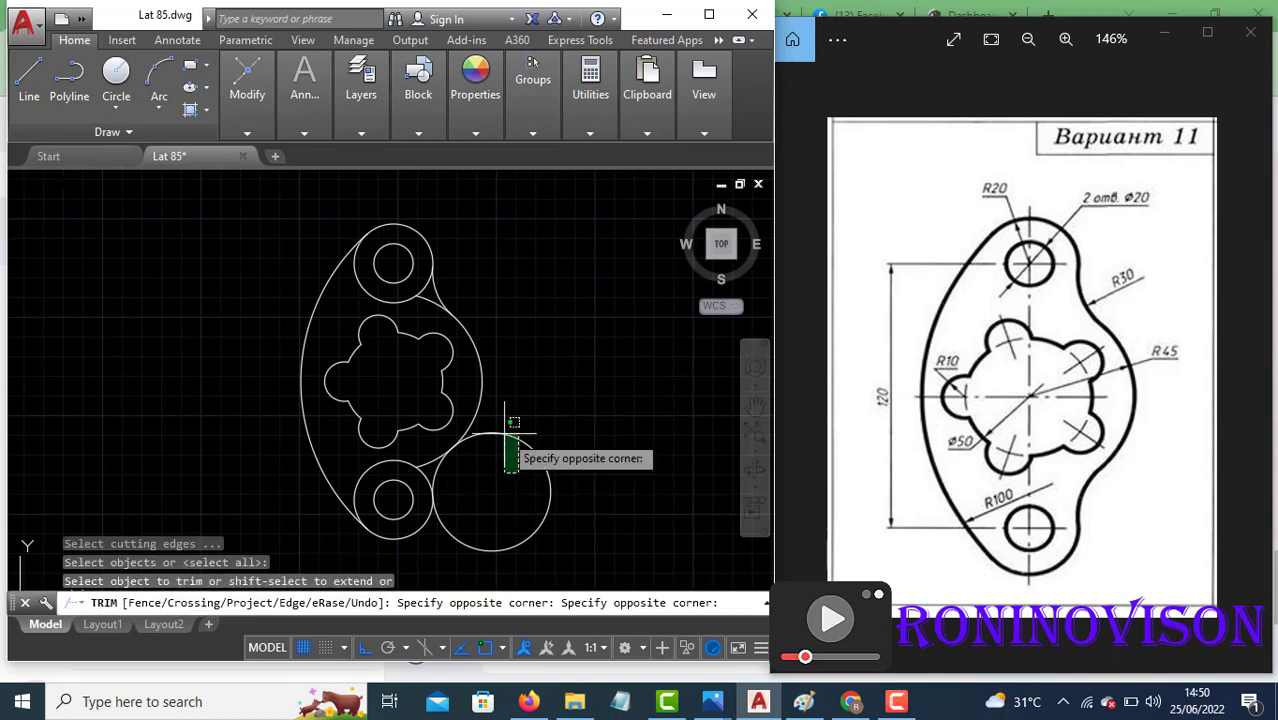
pyautogui.click(505, 430)
pyautogui.click(425, 465)
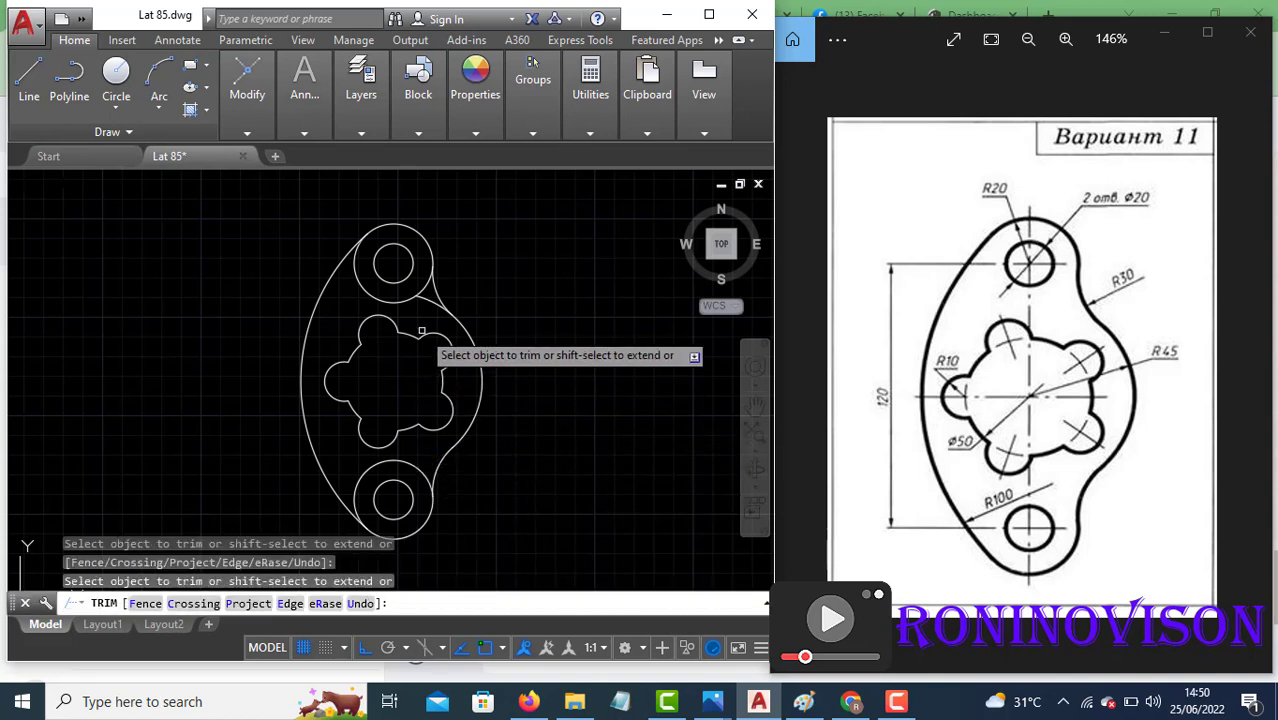
pyautogui.click(421, 299)
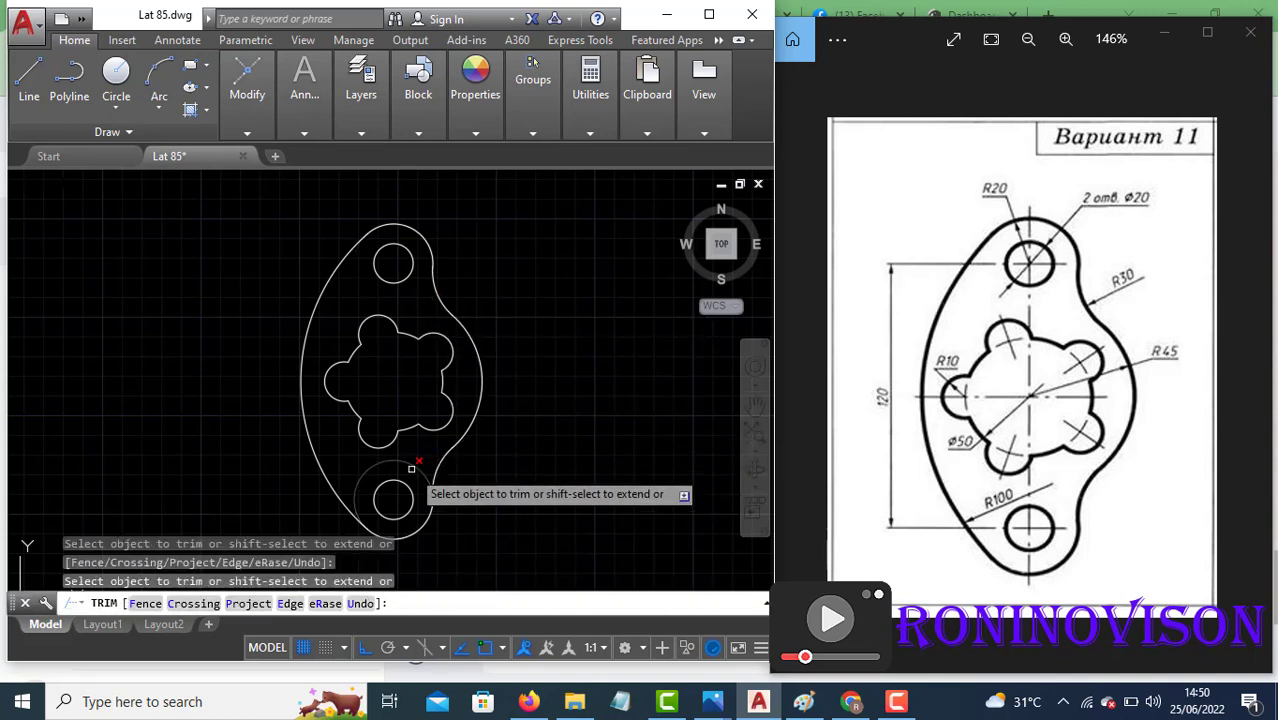
pyautogui.press('Escape')
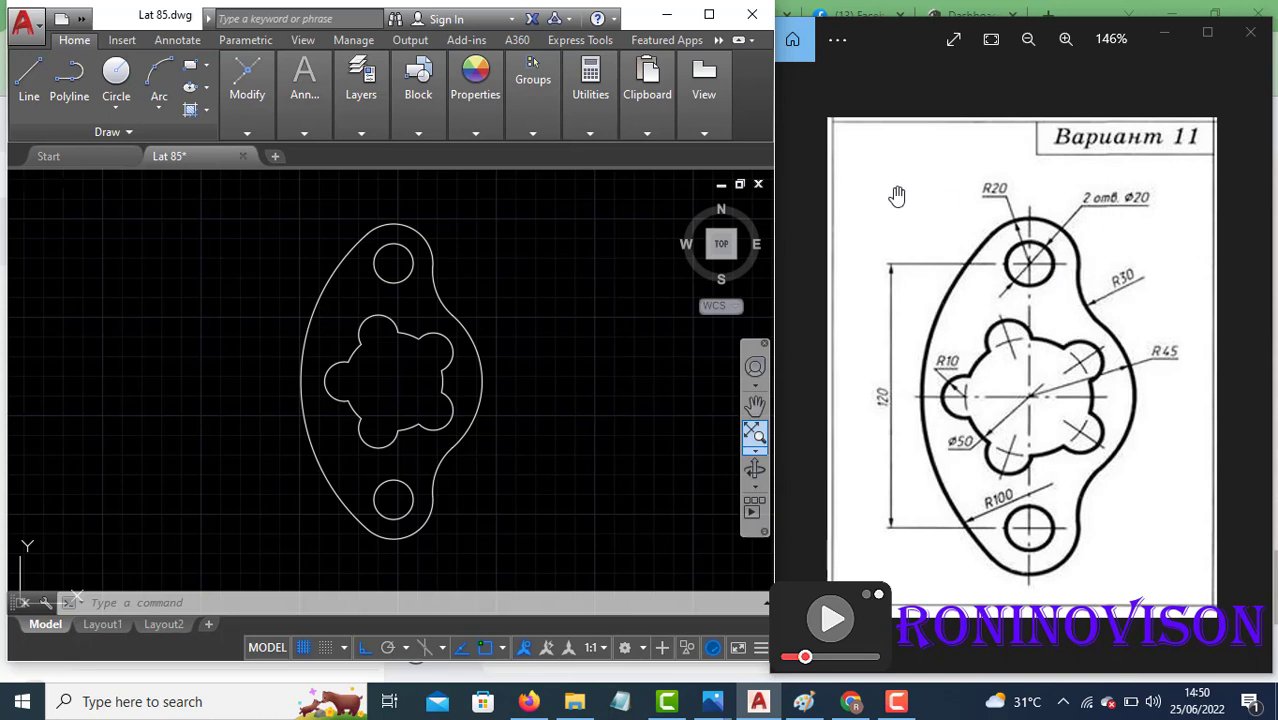
# Step: Add centre marks to the upper hole, the central lobed opening's main arc and the lower hole
pyautogui.click(177, 40)
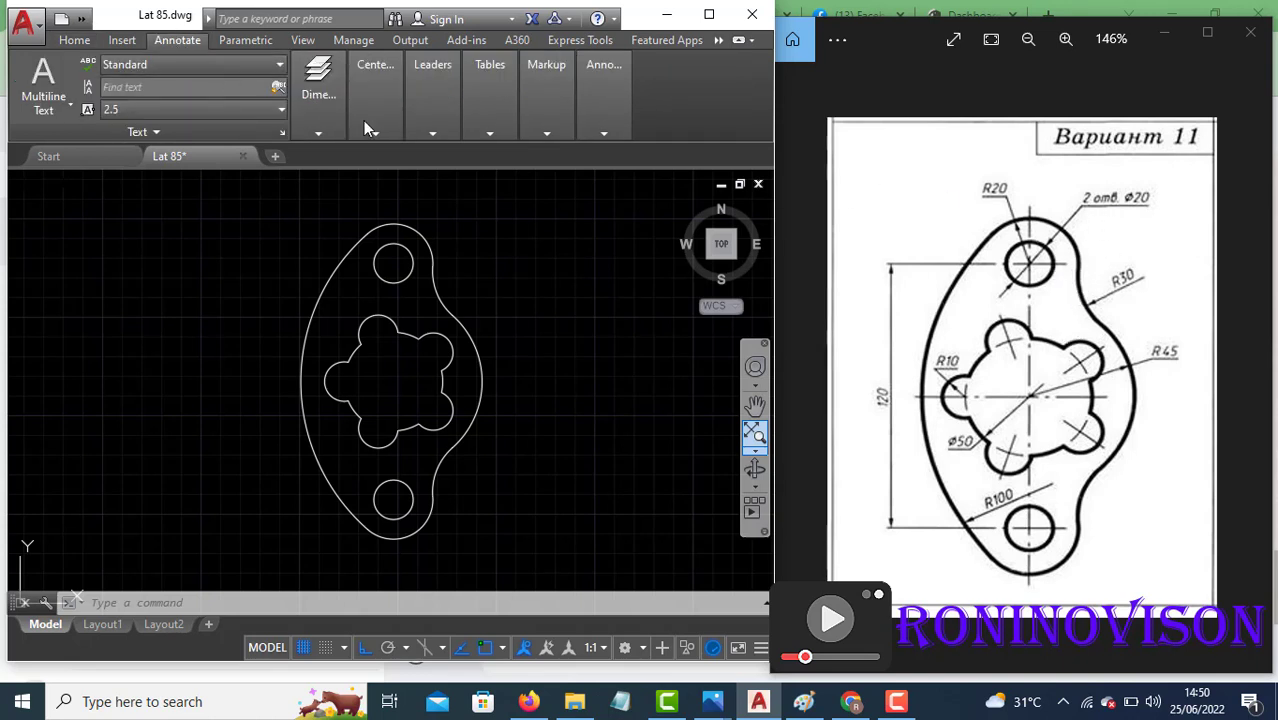
pyautogui.click(375, 130)
pyautogui.click(367, 175)
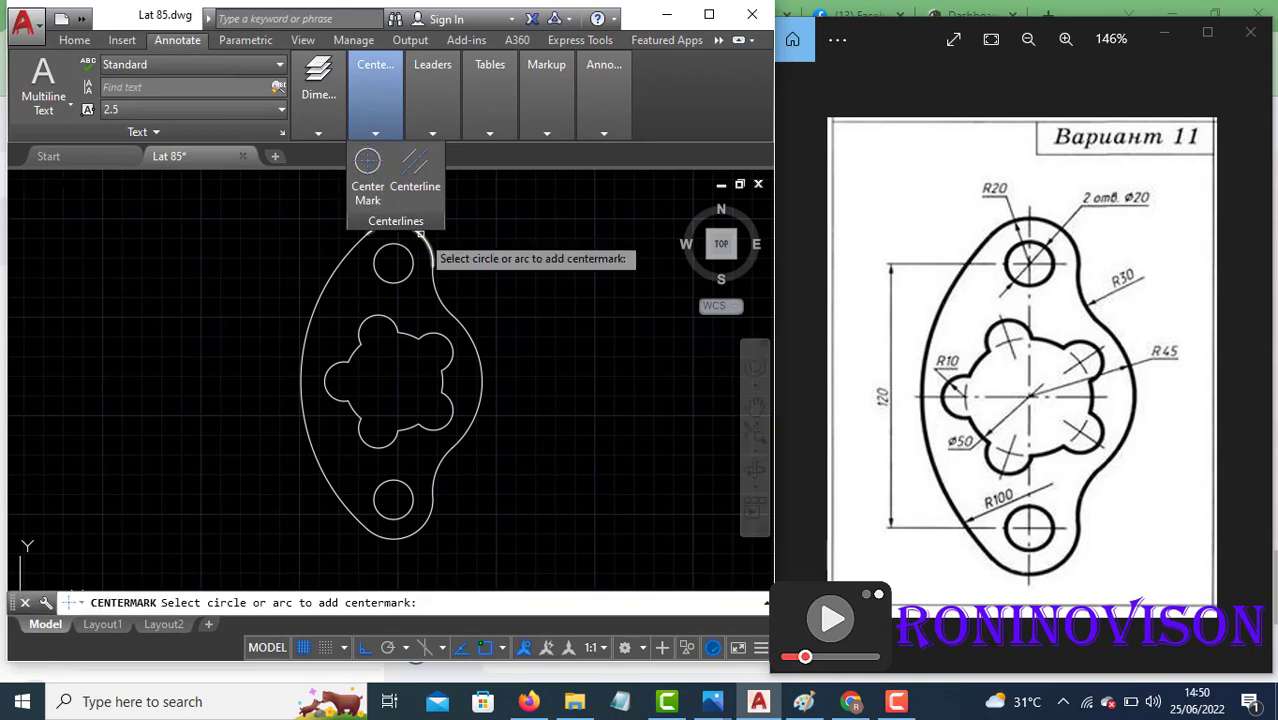
pyautogui.click(412, 256)
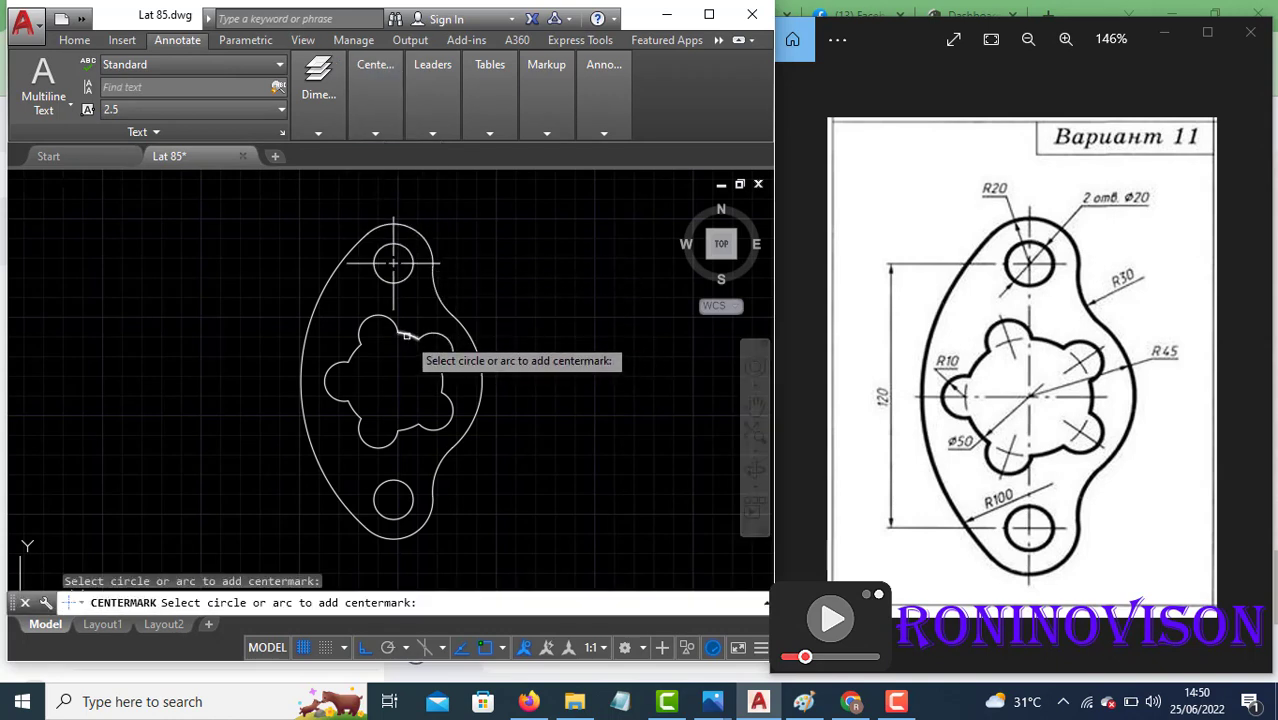
pyautogui.click(408, 336)
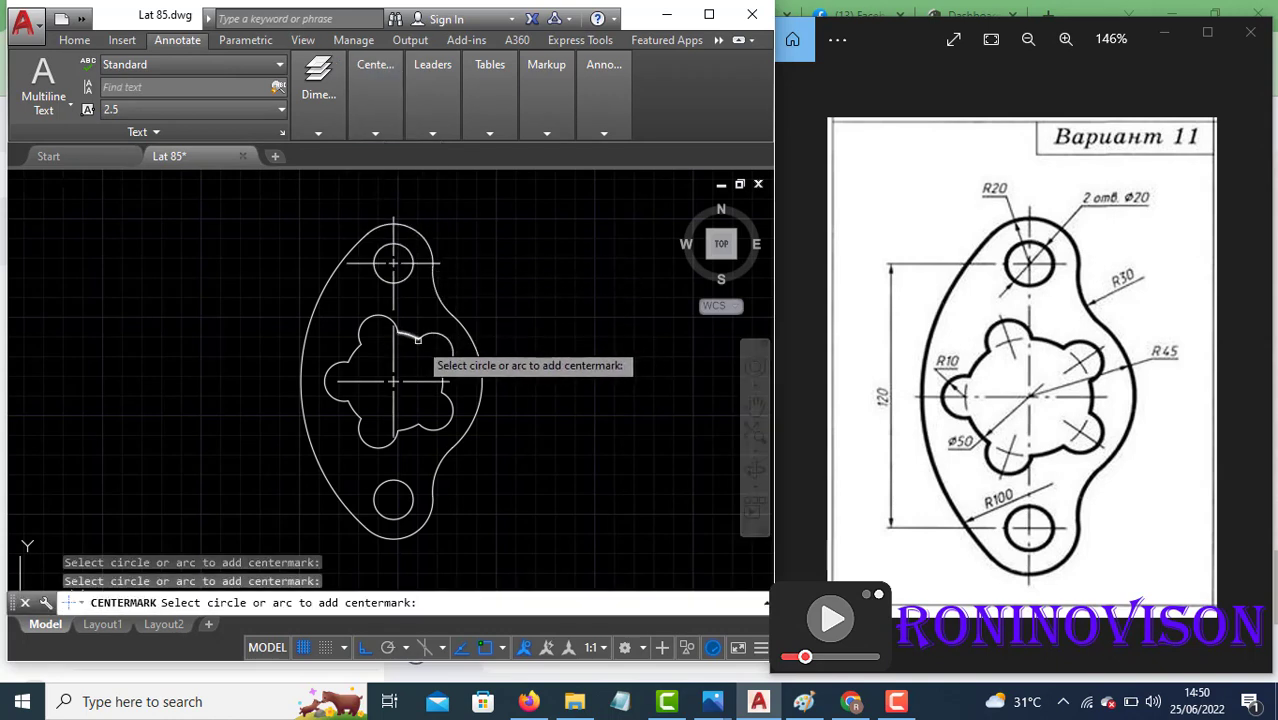
pyautogui.click(407, 510)
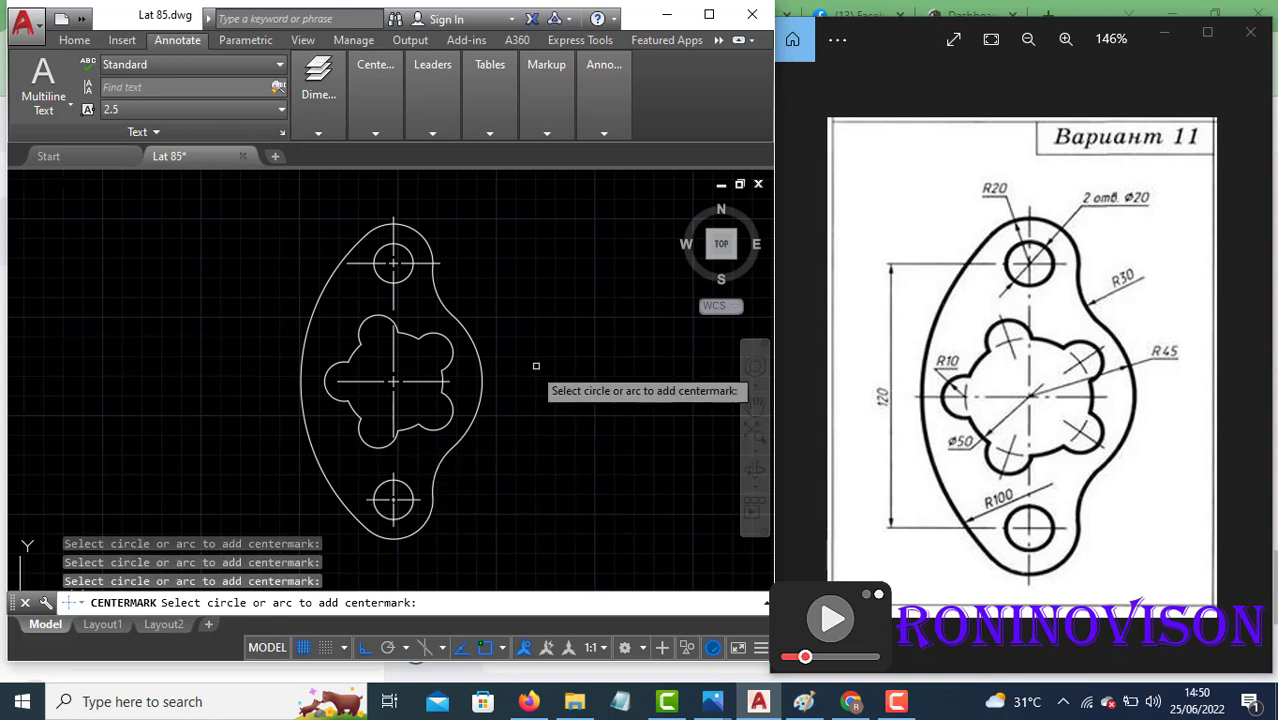
# Step: Add centre marks to the five small lobe arcs around the central opening
pyautogui.click(460, 338)
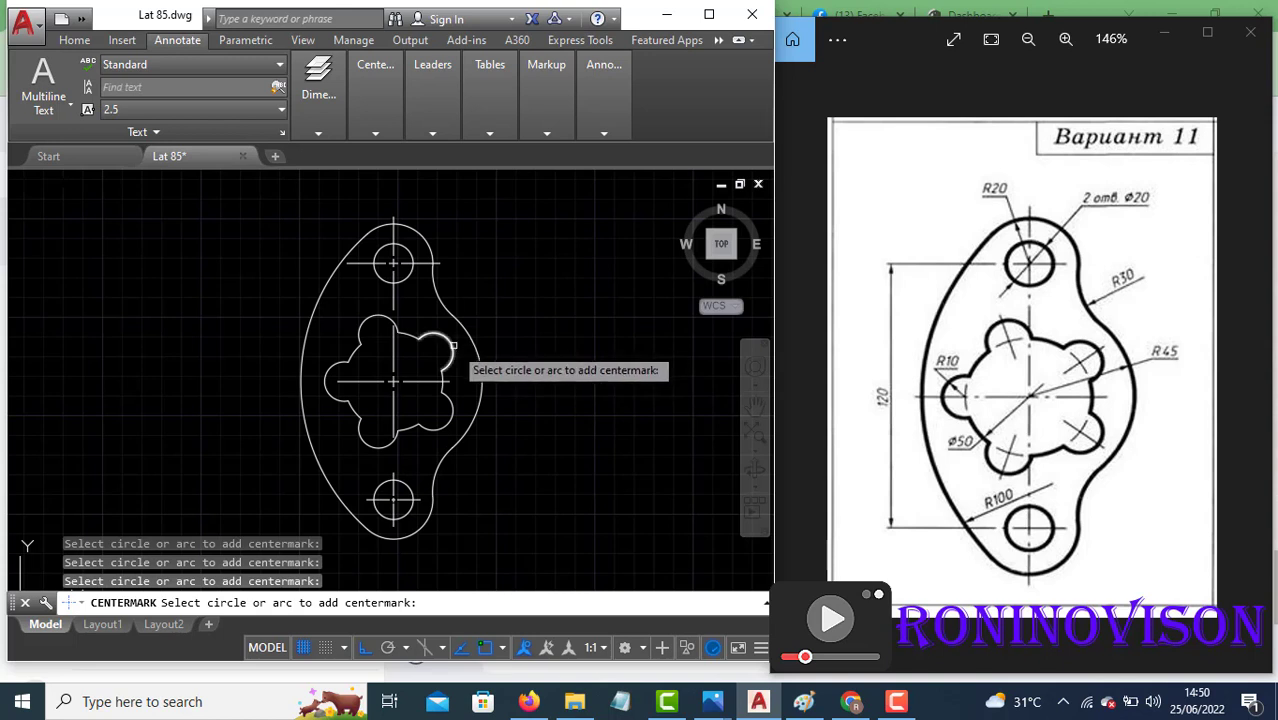
pyautogui.click(455, 422)
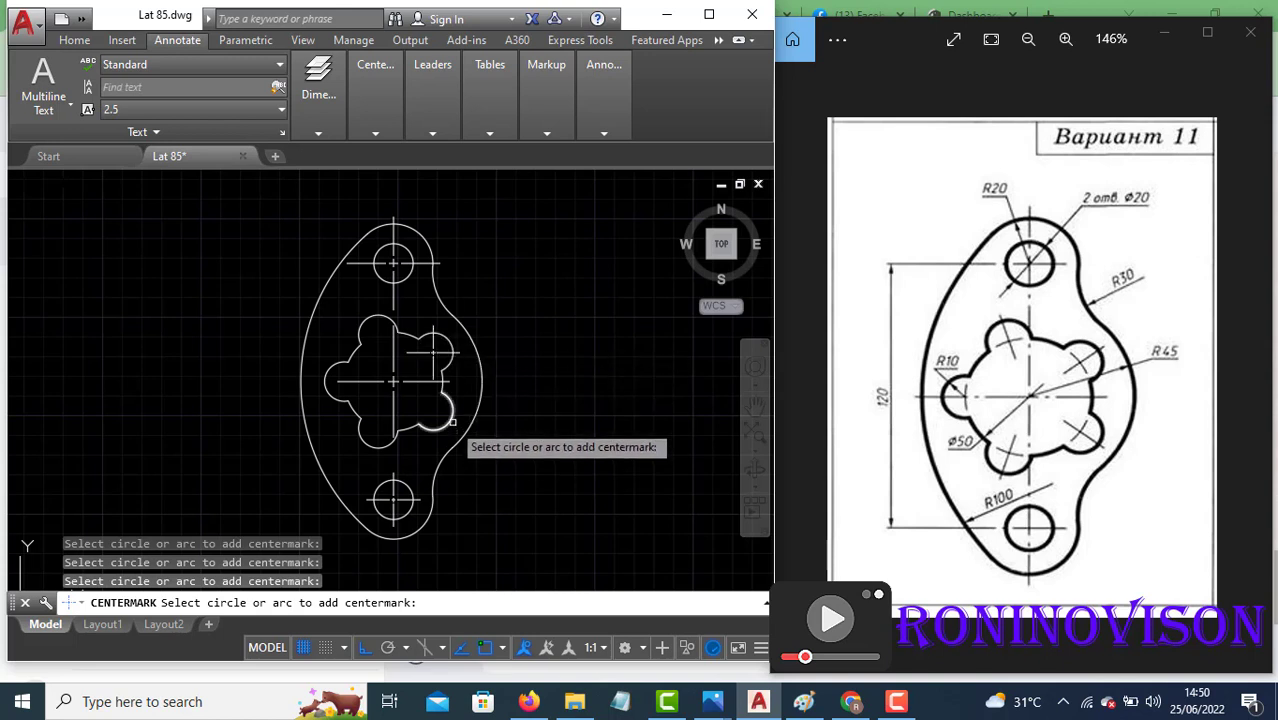
pyautogui.click(362, 450)
pyautogui.click(331, 384)
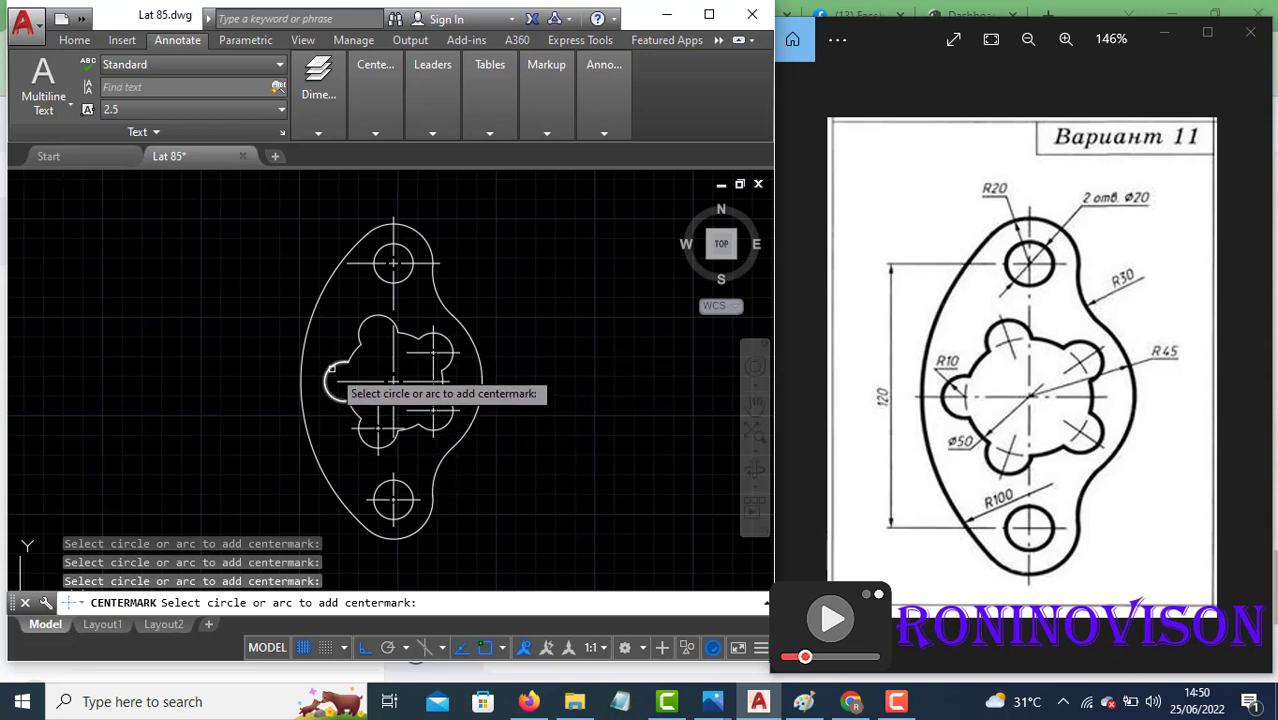
pyautogui.click(368, 320)
pyautogui.press('Escape')
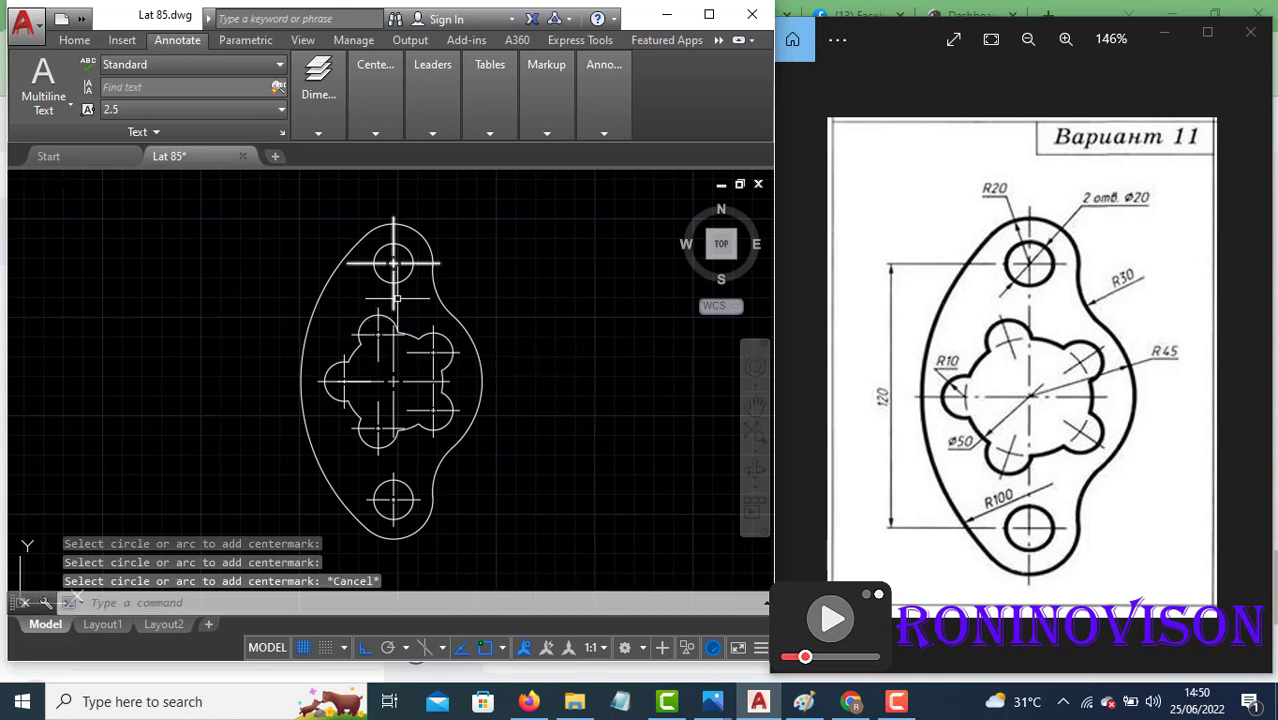
# Step: Set the colour of the upper hole's centre mark to red
pyautogui.click(393, 262)
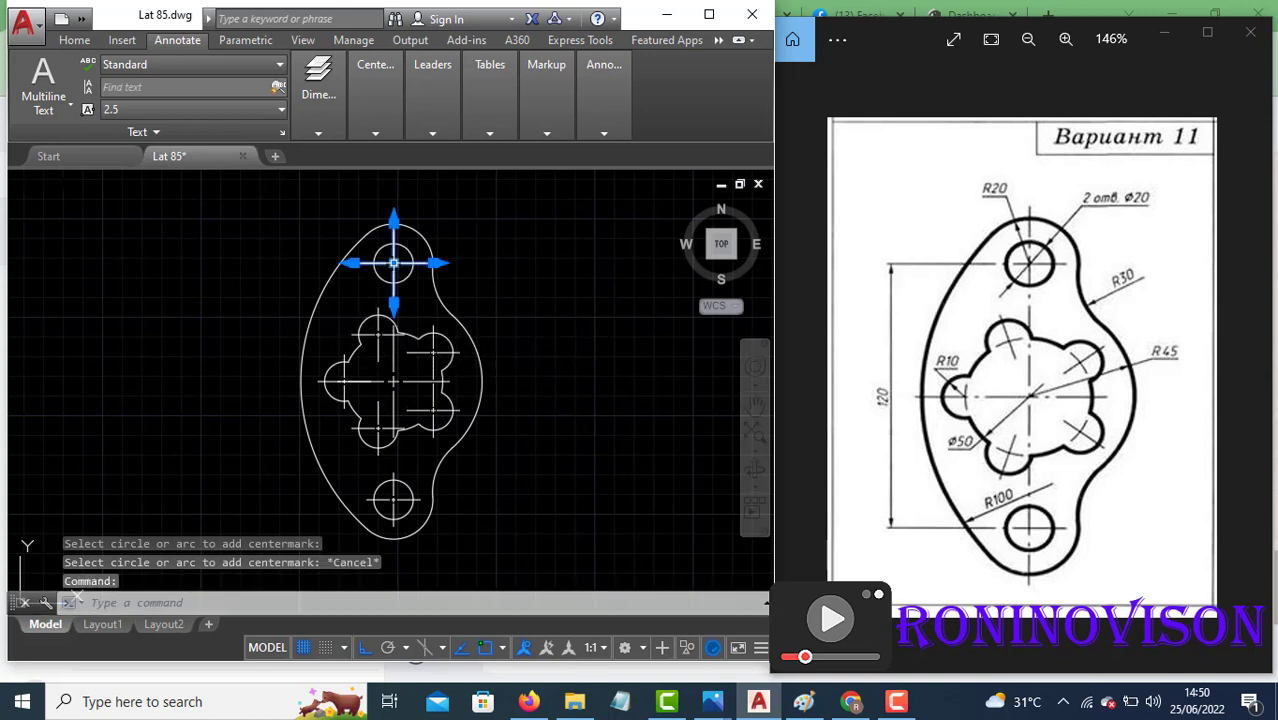
pyautogui.click(72, 40)
pyautogui.click(476, 132)
pyautogui.click(610, 155)
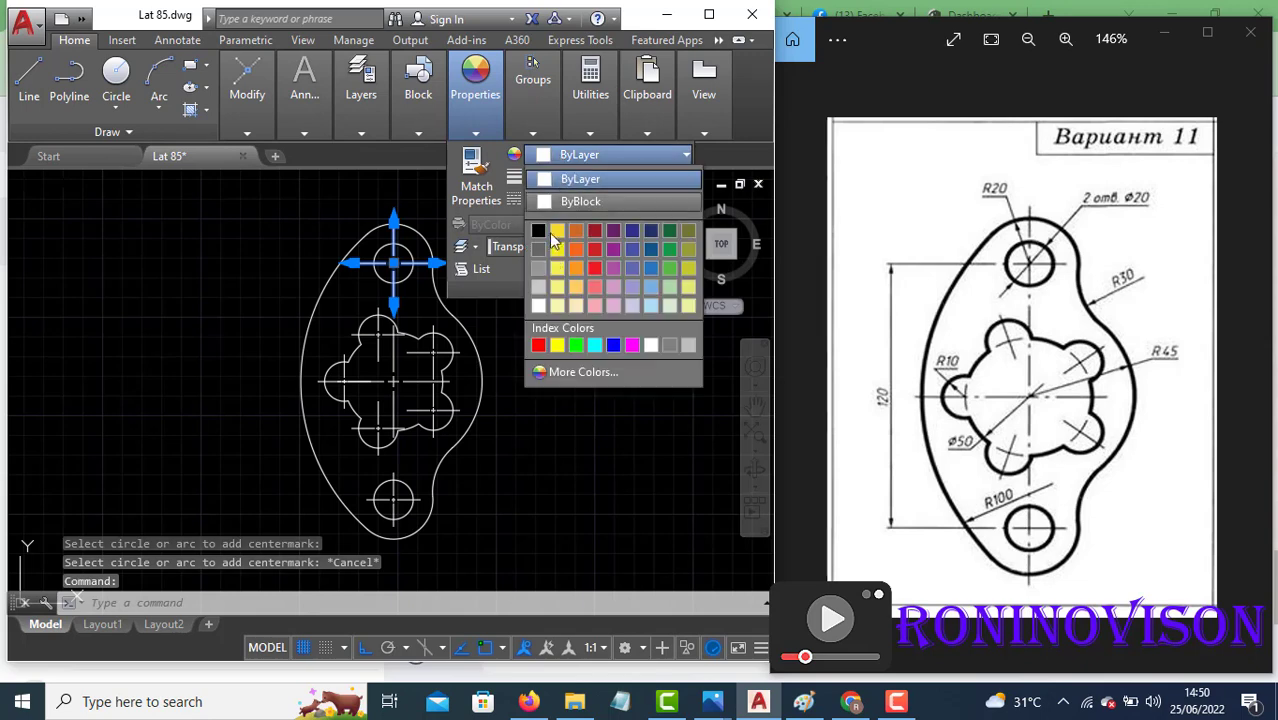
pyautogui.click(533, 345)
pyautogui.press('Escape')
# Step: Match the properties of the upper hole's red centre mark onto all centre marks of the central opening, its lobes and the lower hole
pyautogui.write('m')
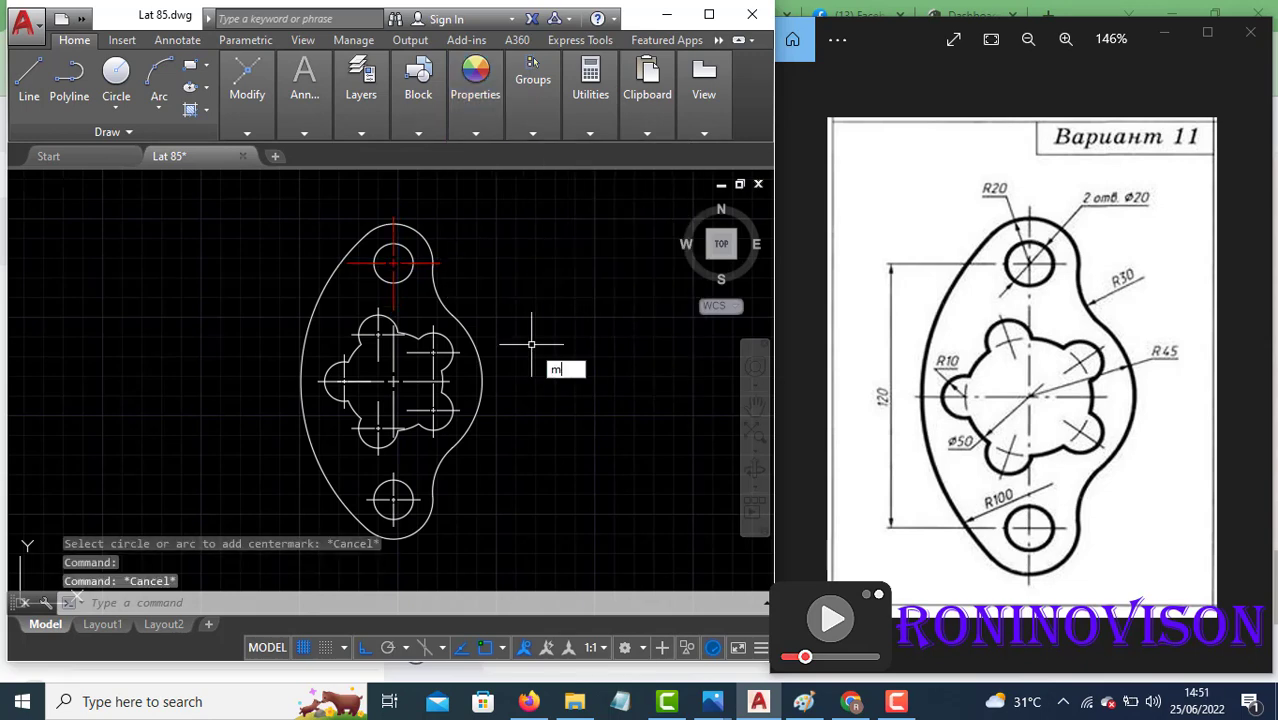
pyautogui.write('a')
pyautogui.press('Return')
pyautogui.click(429, 262)
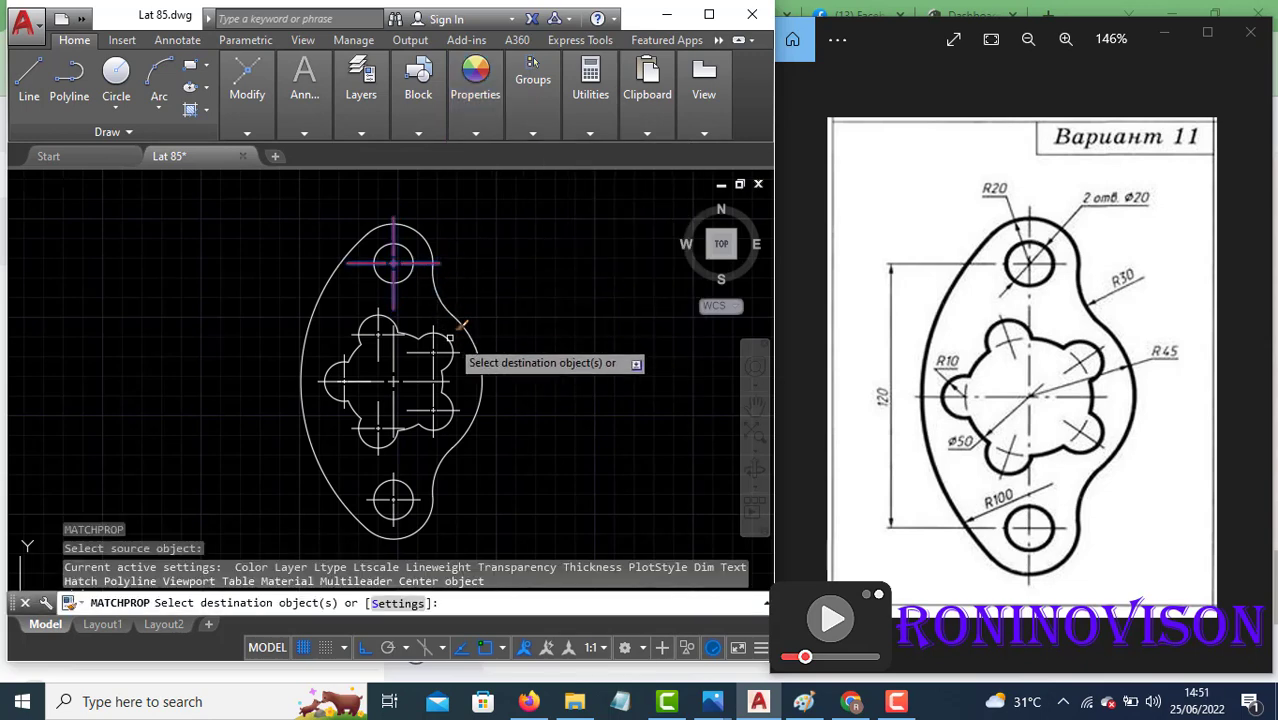
pyautogui.click(436, 376)
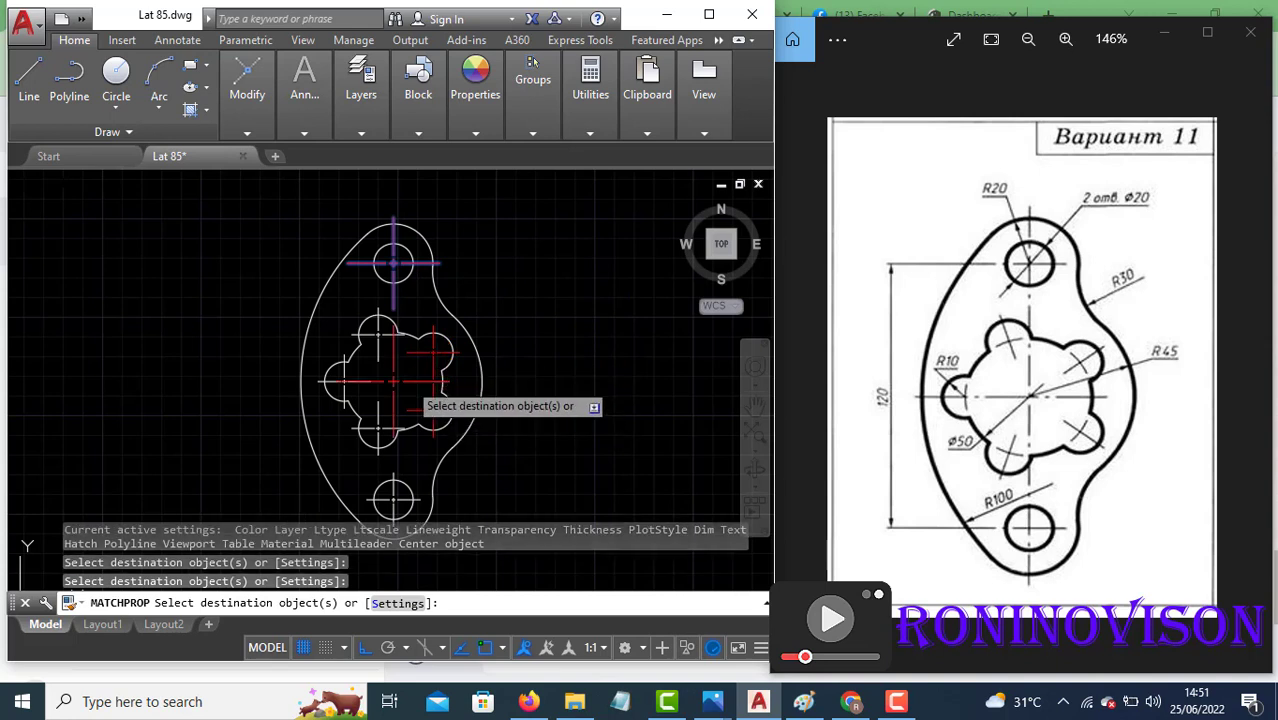
pyautogui.click(406, 380)
pyautogui.click(376, 334)
pyautogui.click(346, 379)
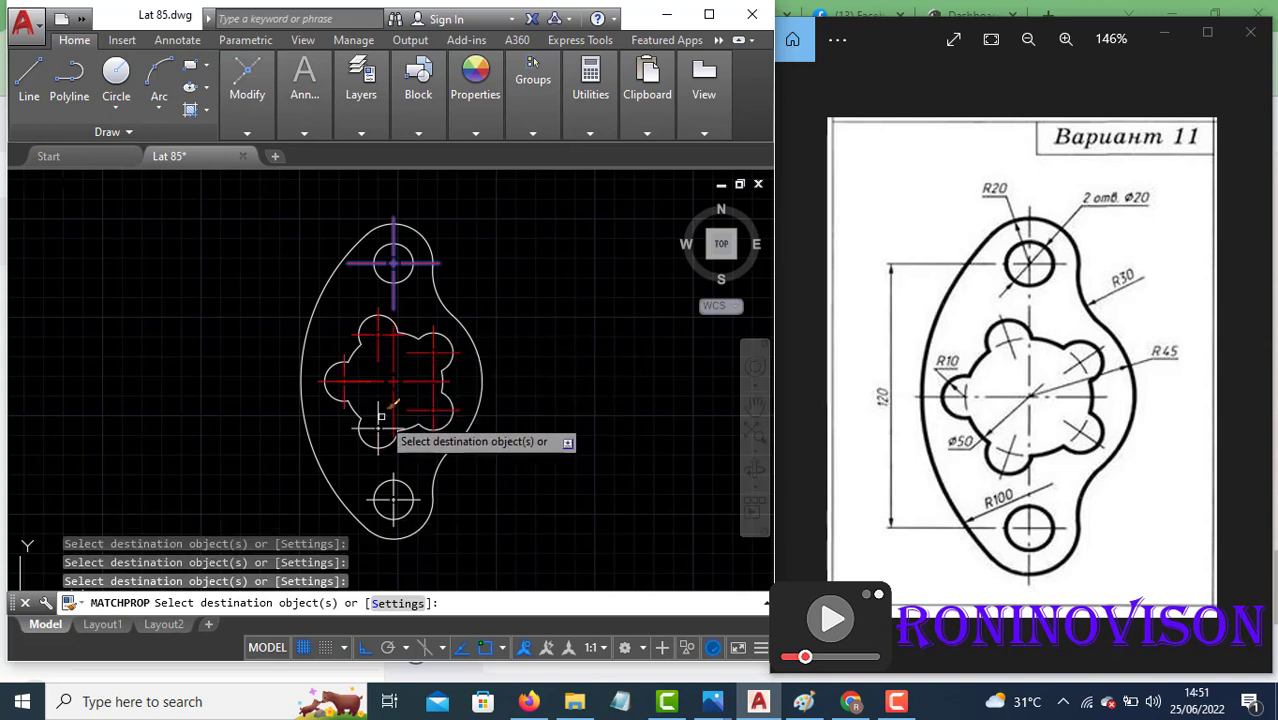
pyautogui.click(378, 436)
pyautogui.click(396, 504)
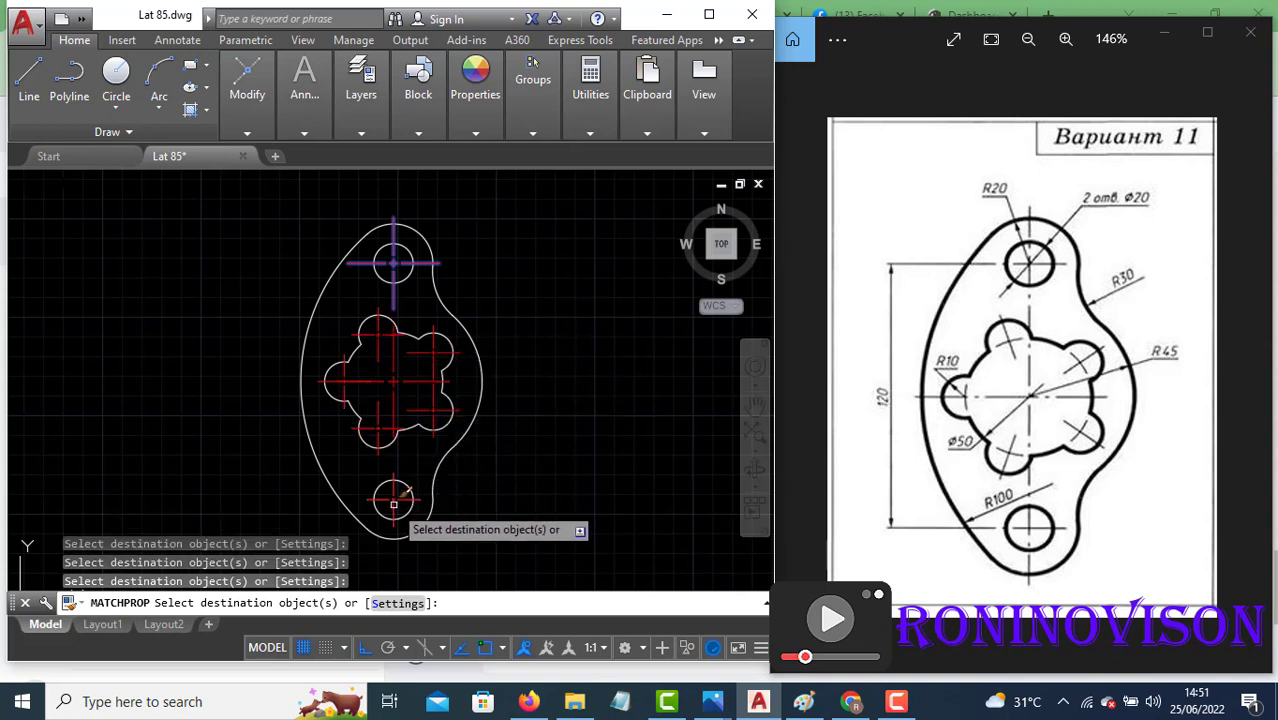
pyautogui.press('Escape')
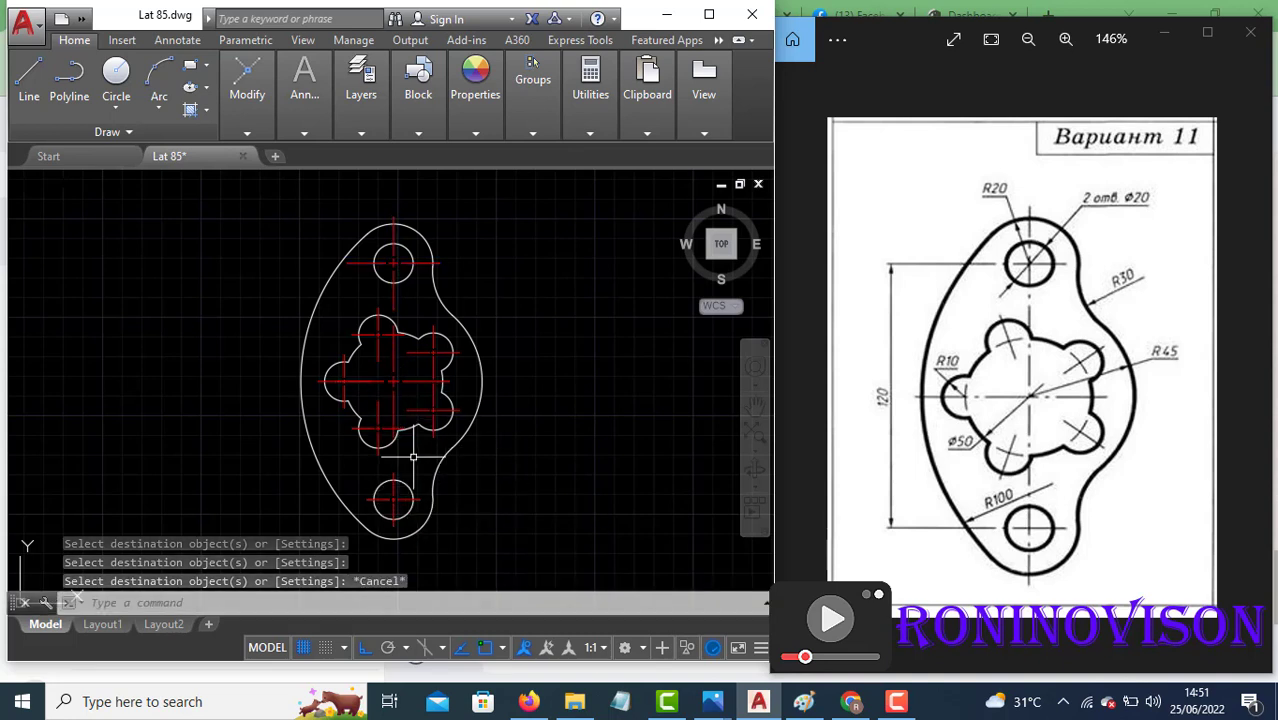
# Step: Add a vertical linear dimension between the centres of the upper and lower holes, placed left of the plate
pyautogui.click(297, 126)
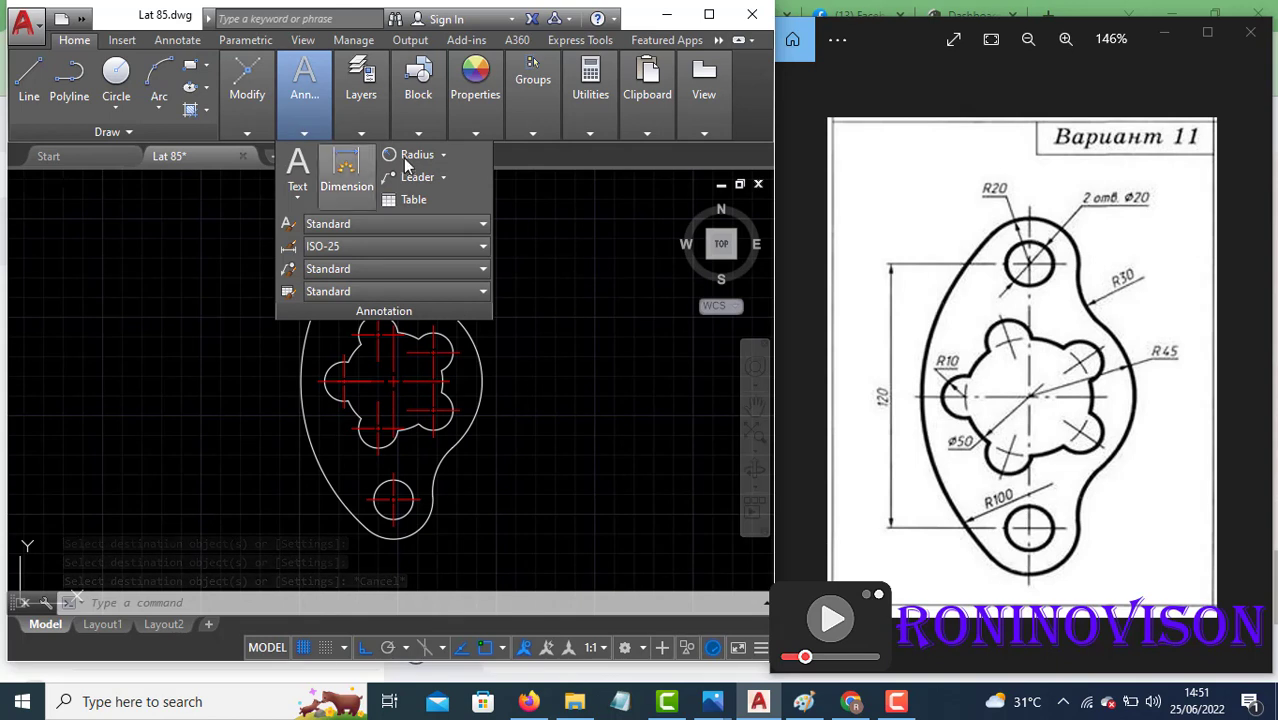
pyautogui.click(443, 155)
pyautogui.click(431, 186)
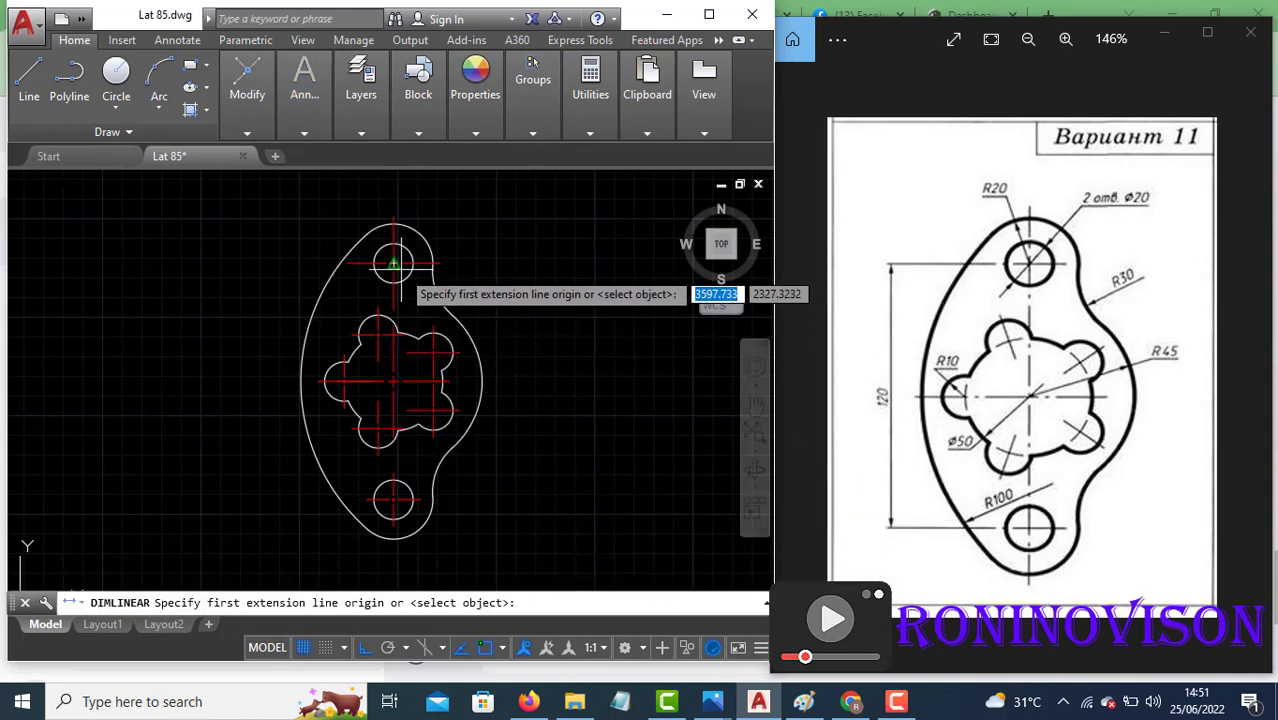
pyautogui.click(393, 263)
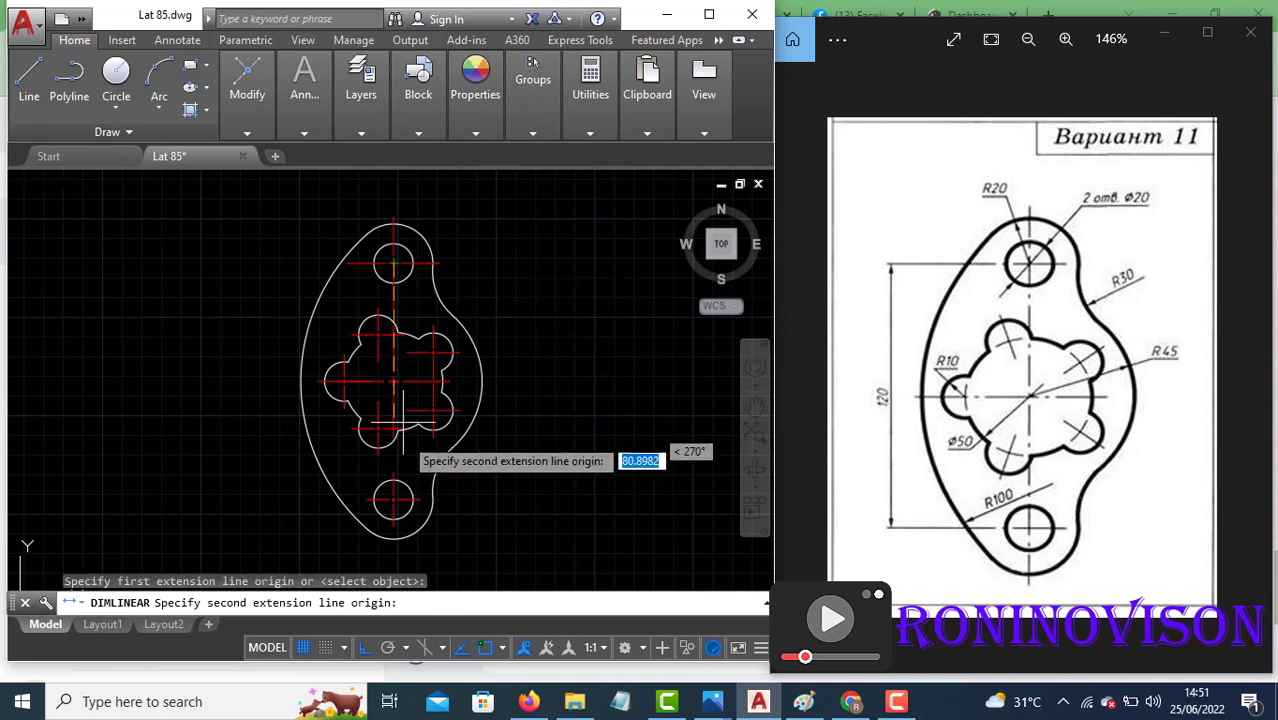
pyautogui.click(393, 498)
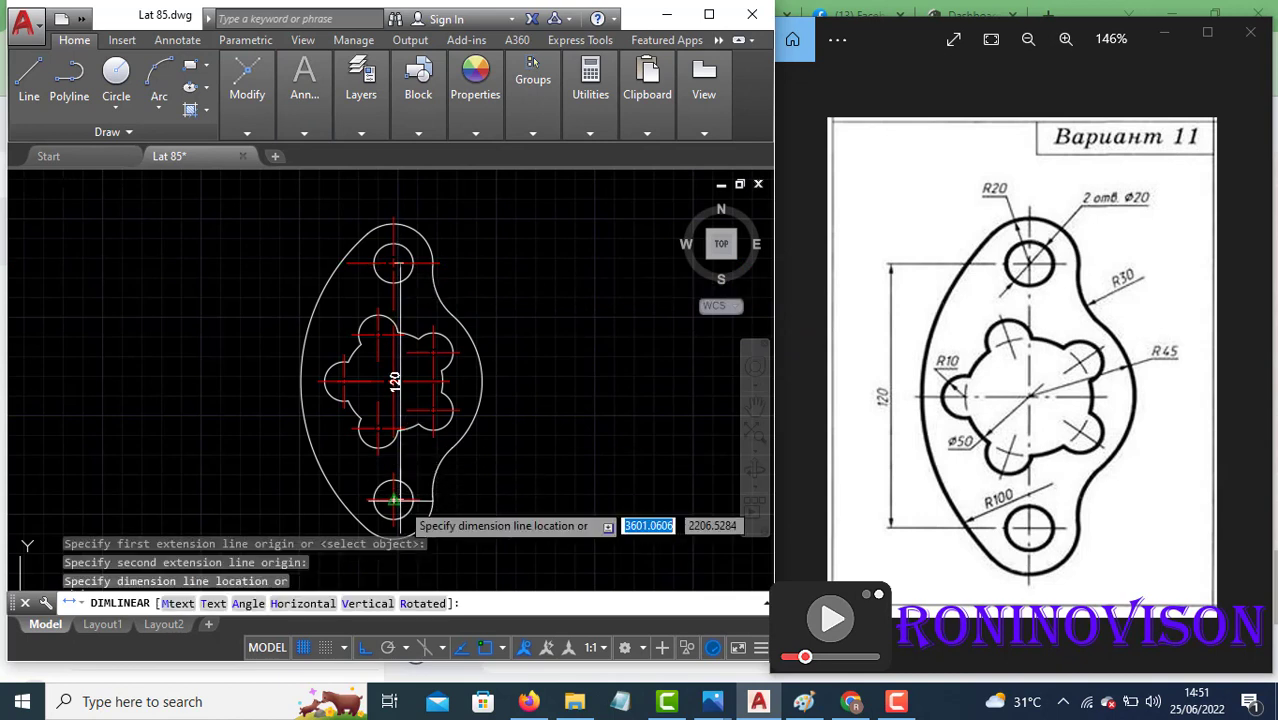
pyautogui.click(270, 455)
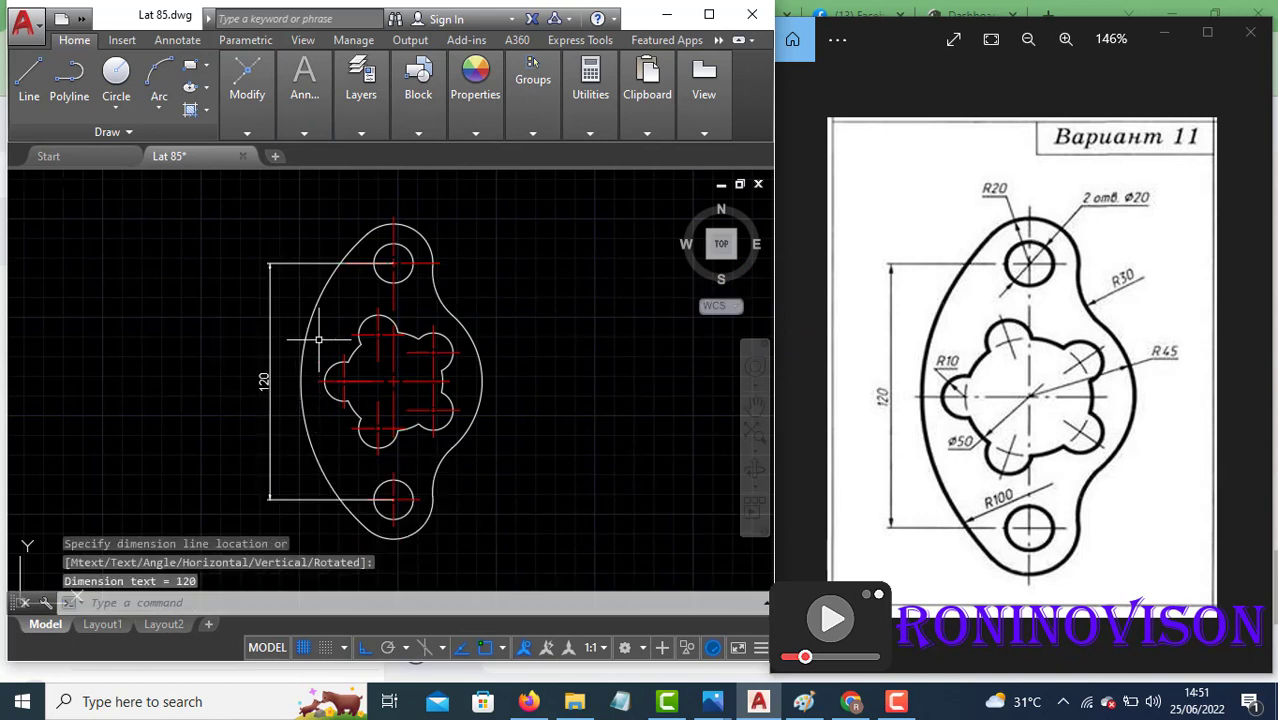
# Step: Add diameter dimensions to the upper hole and the central opening's main arc
pyautogui.click(305, 132)
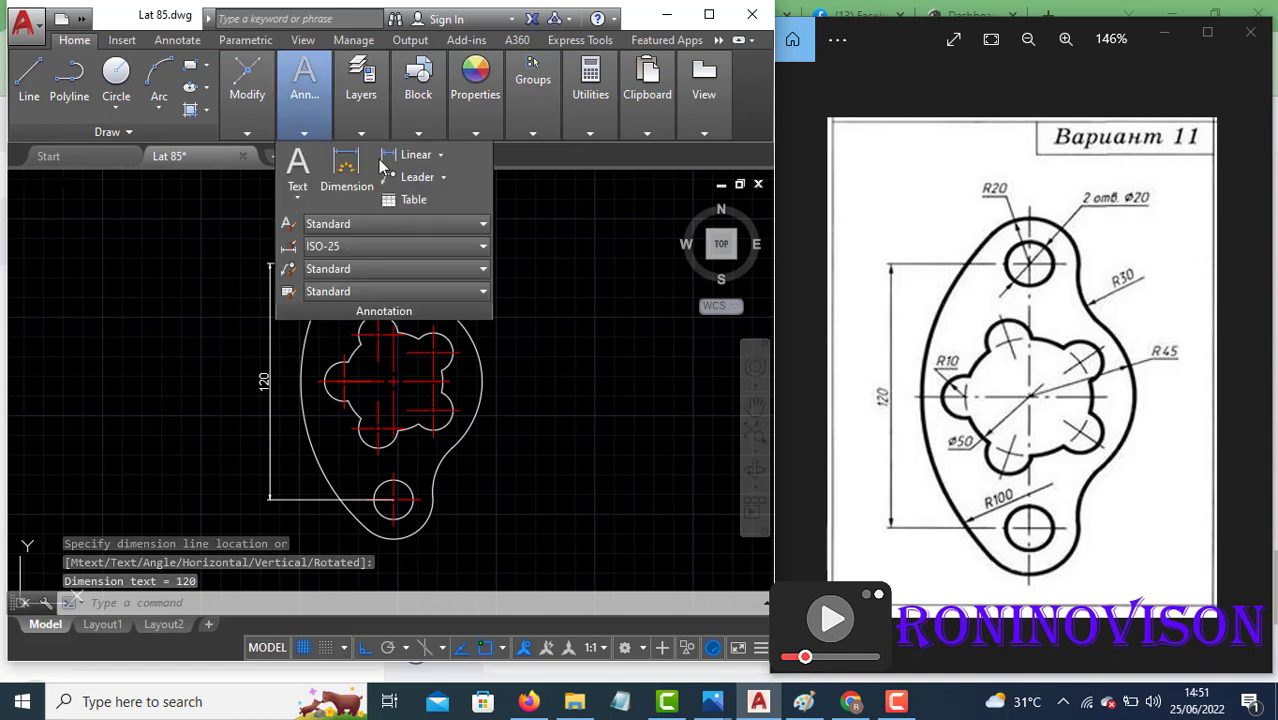
pyautogui.click(439, 157)
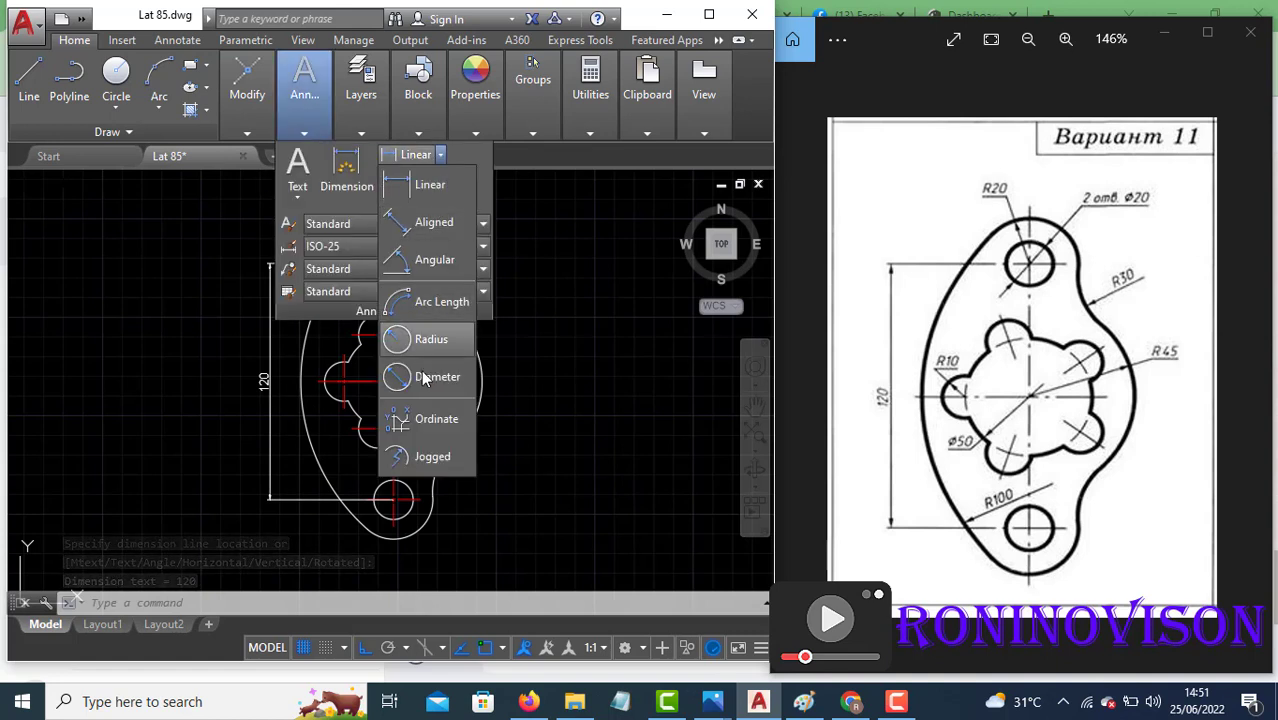
pyautogui.click(424, 378)
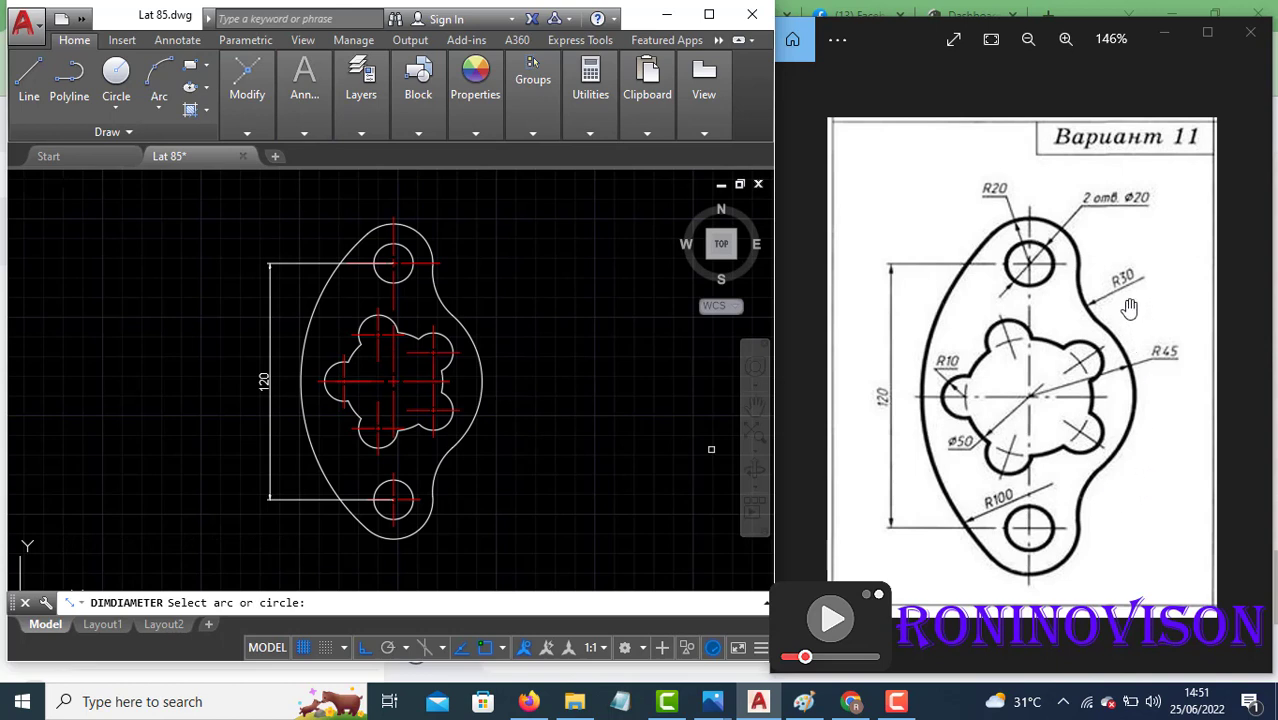
pyautogui.click(407, 250)
pyautogui.click(450, 231)
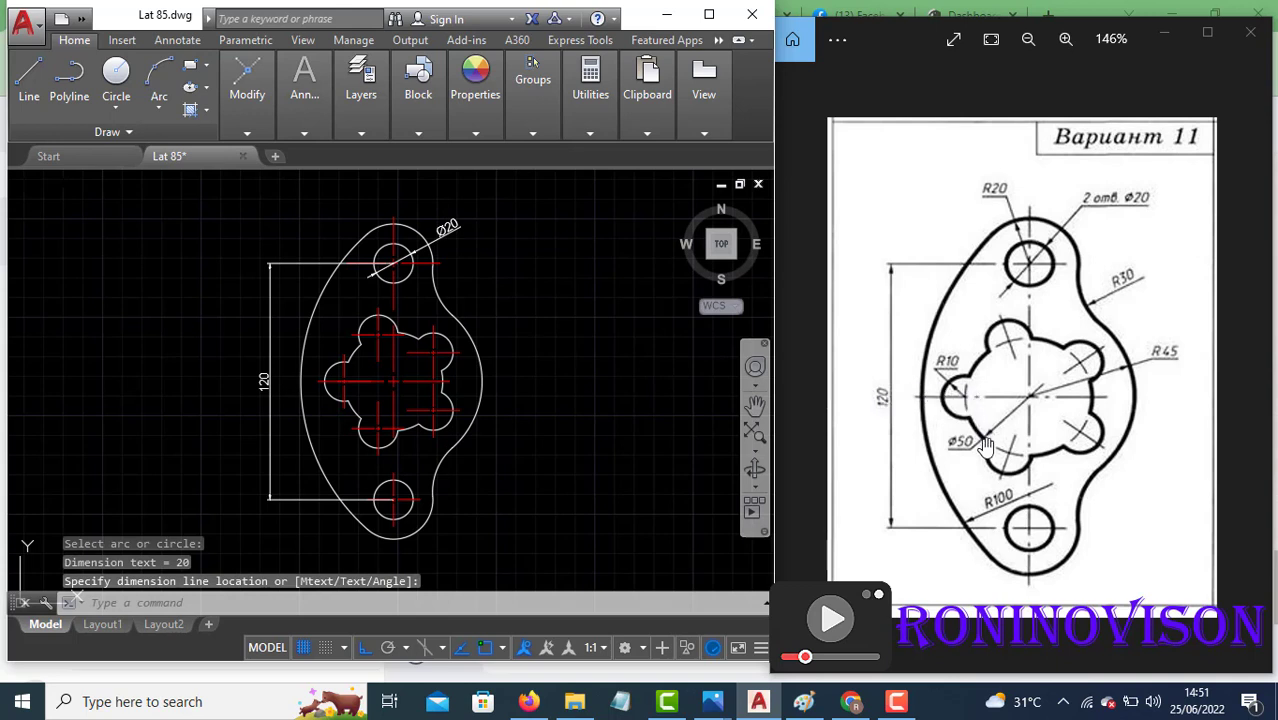
pyautogui.press('Return')
pyautogui.click(412, 333)
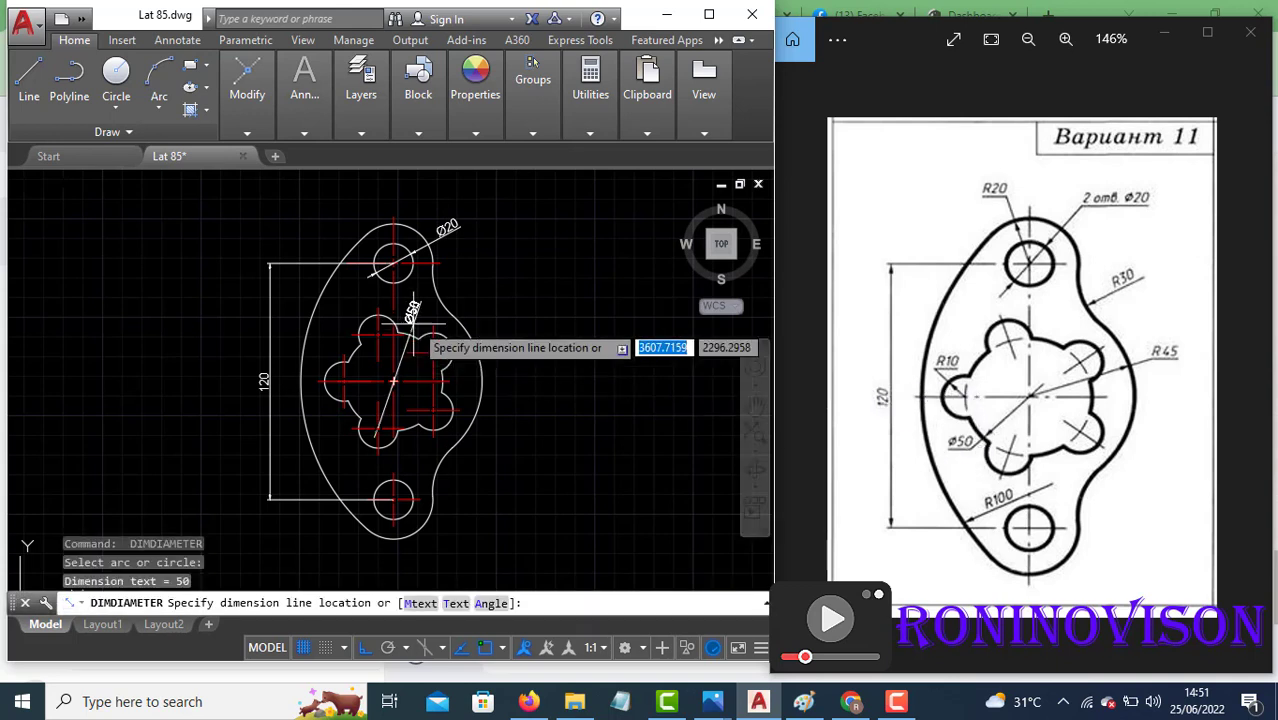
pyautogui.click(414, 311)
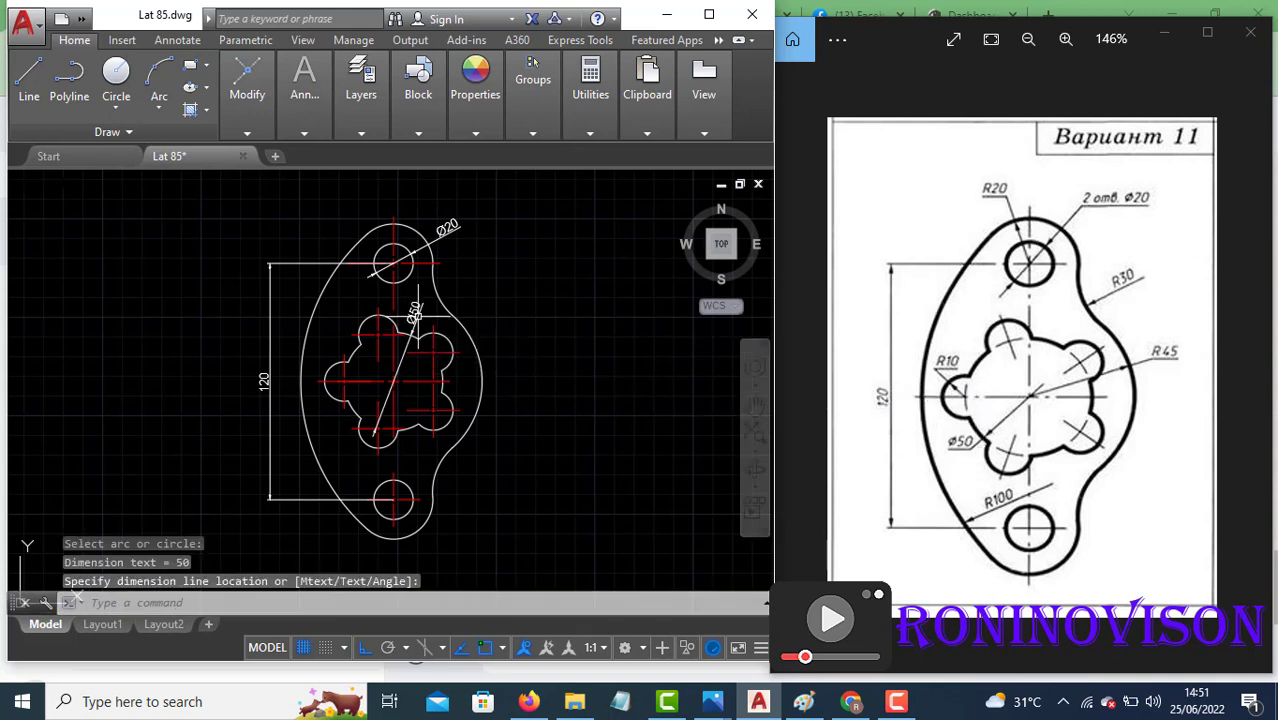
# Step: Add radius dimensions to the large left outer arc and the right outer arc of the plate
pyautogui.click(304, 130)
pyautogui.click(455, 155)
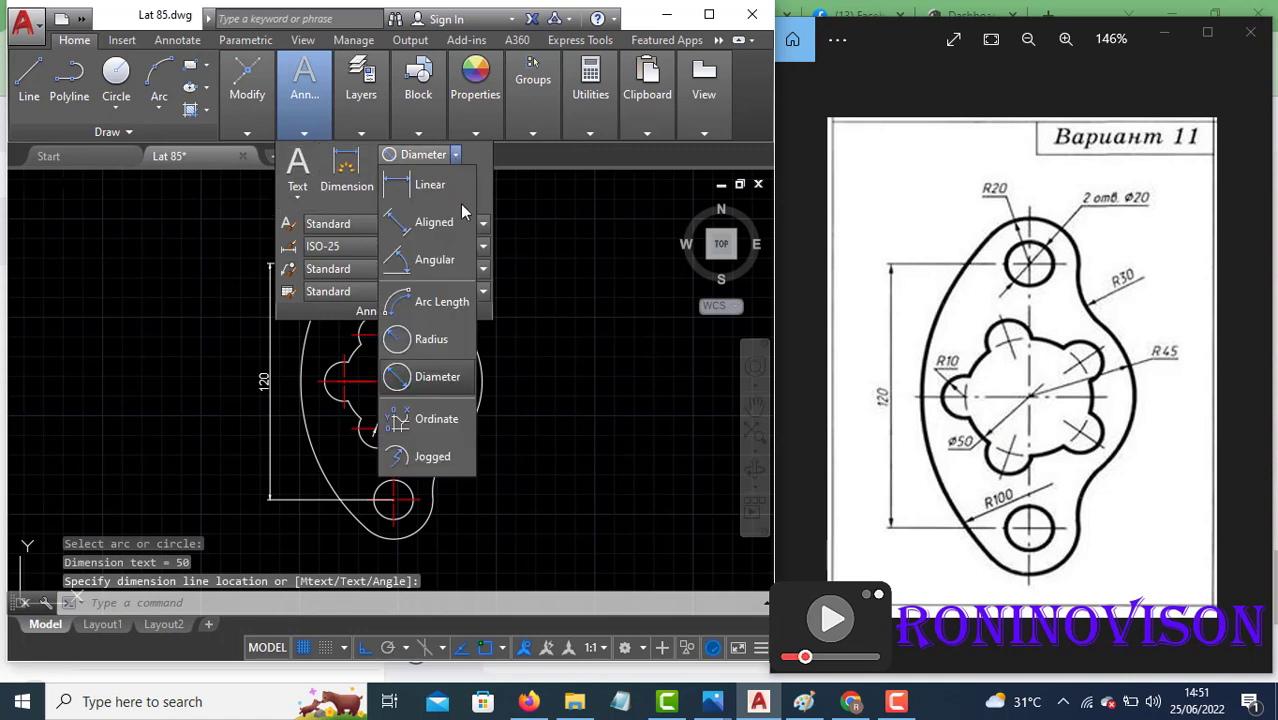
pyautogui.click(433, 344)
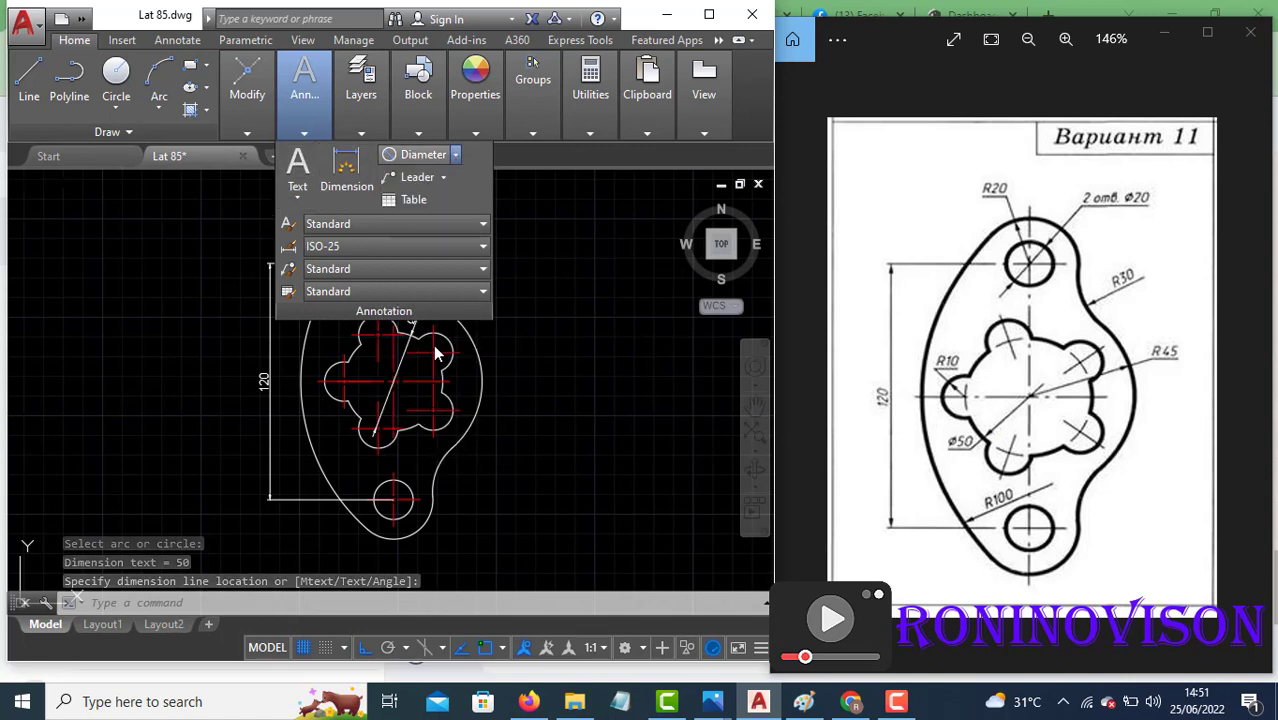
pyautogui.click(328, 445)
pyautogui.click(350, 462)
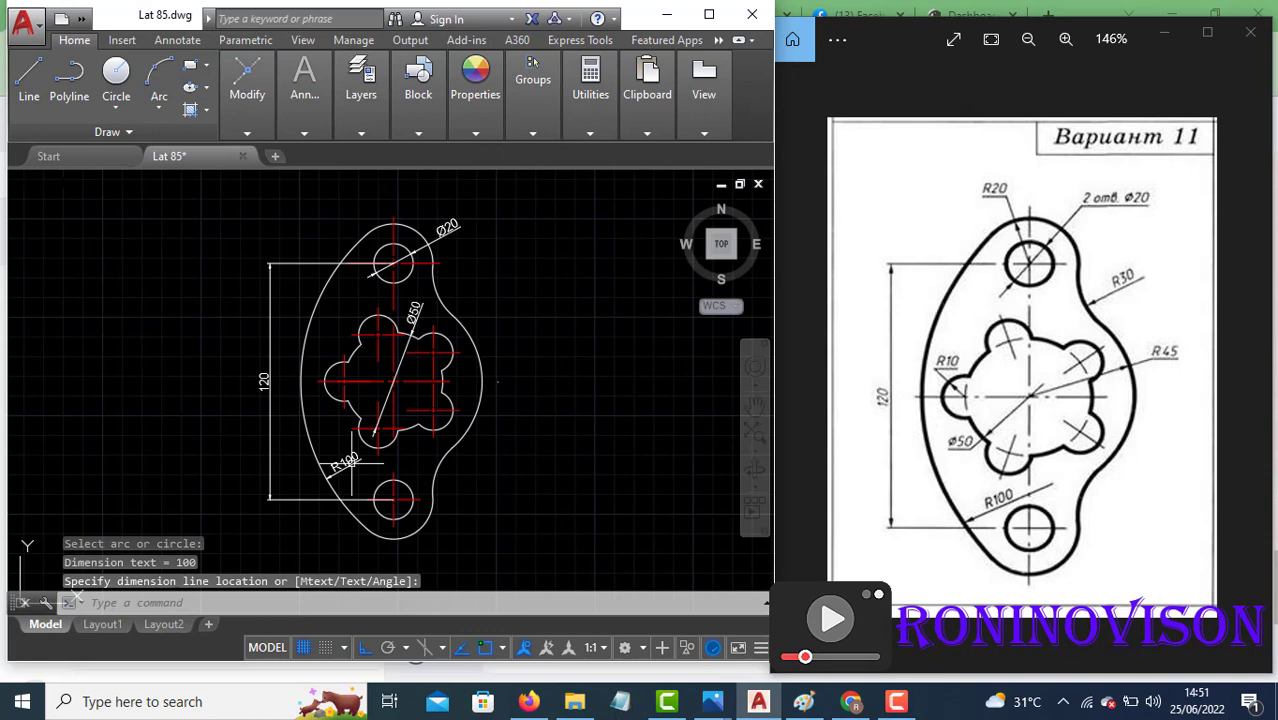
pyautogui.press('Return')
pyautogui.click(483, 382)
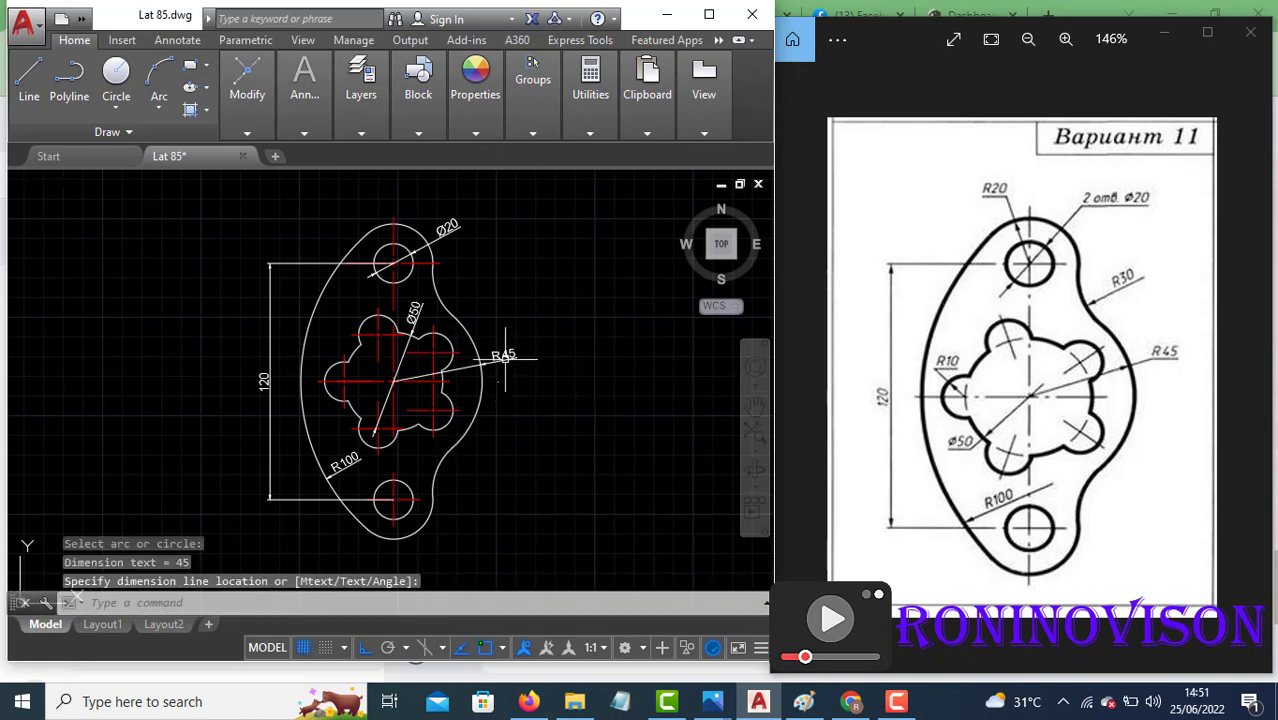
pyautogui.click(505, 357)
# Step: Add radius dimensions to the upper concave arc of the contour and the left lobe of the central opening
pyautogui.press('Return')
pyautogui.click(454, 291)
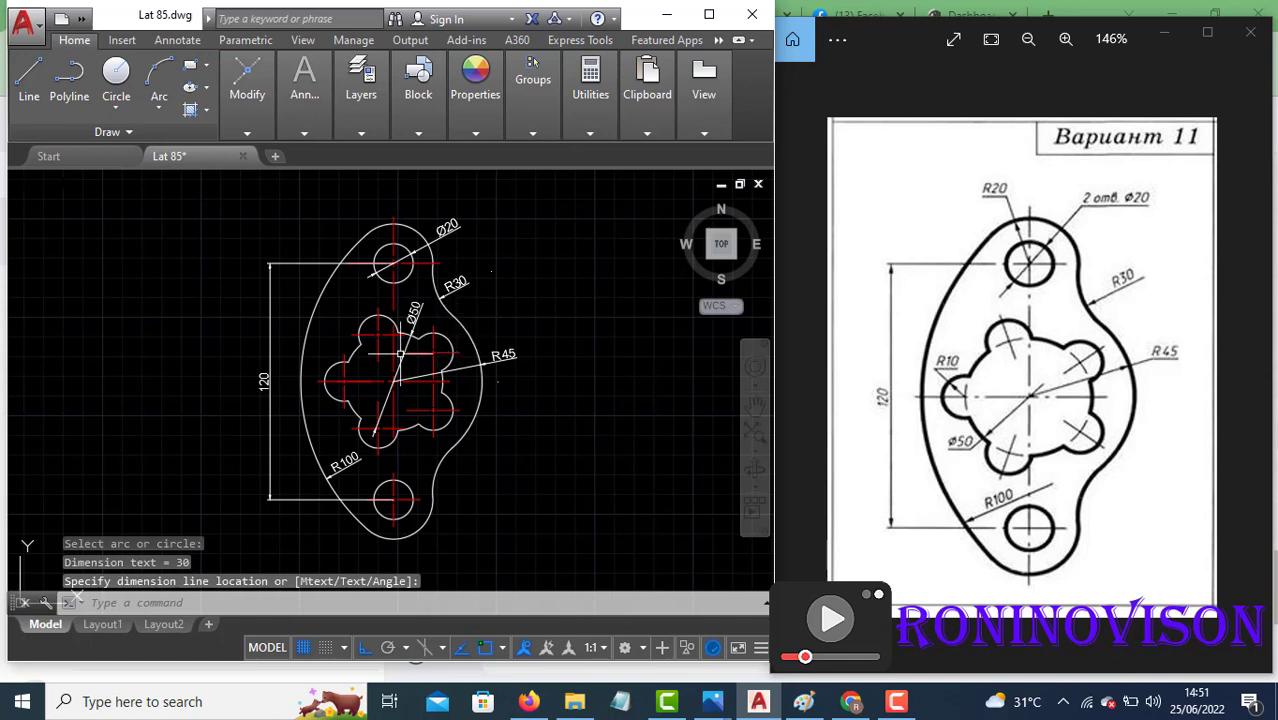
pyautogui.click(385, 405)
pyautogui.press('Return')
pyautogui.click(328, 370)
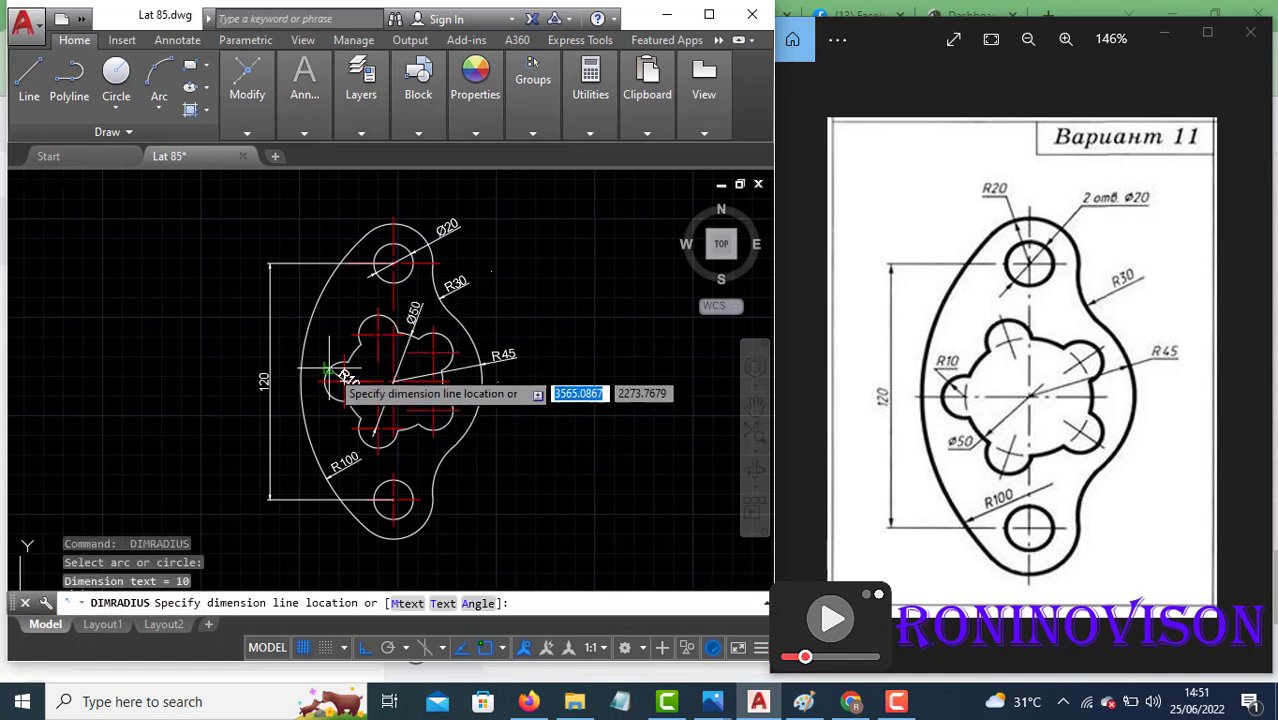
pyautogui.click(332, 362)
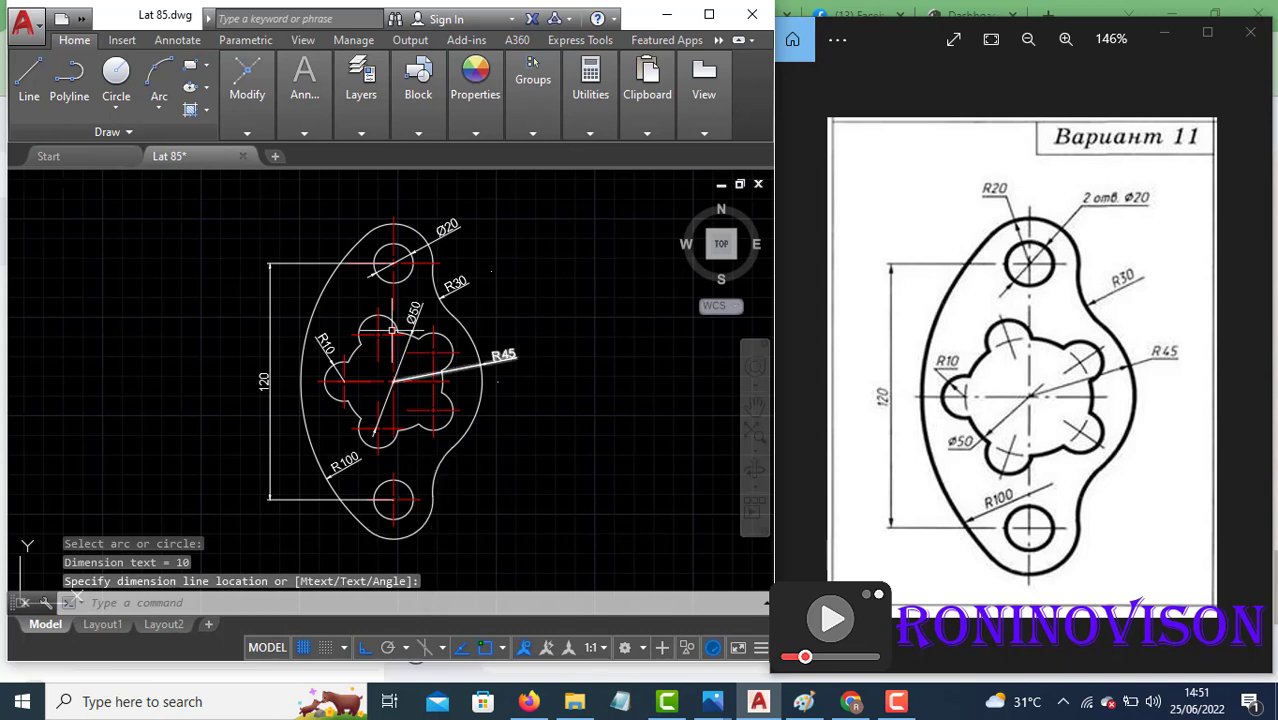
# Step: Add a radius dimension to the outer arc around the upper hole, with its text above and left of the plate
pyautogui.press('Return')
pyautogui.click(385, 226)
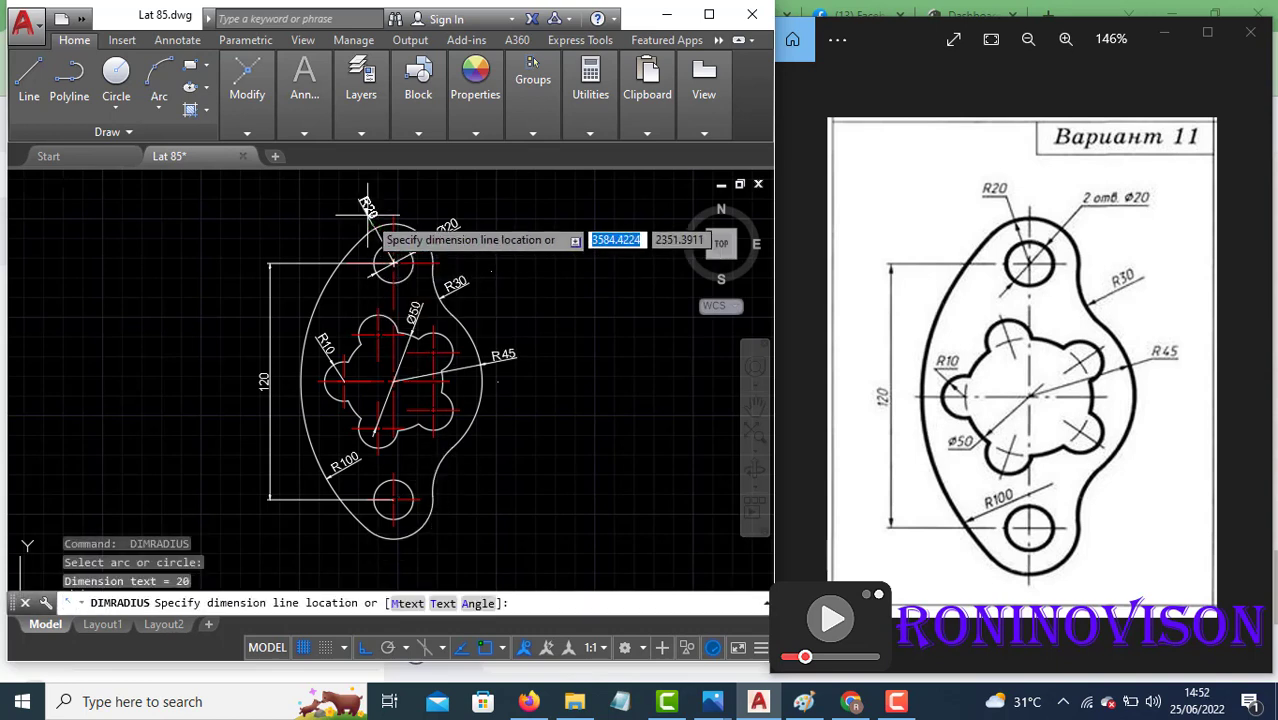
pyautogui.click(367, 210)
# Step: Set the colour of the vertical dimension between the two holes to red
pyautogui.click(277, 311)
pyautogui.click(238, 268)
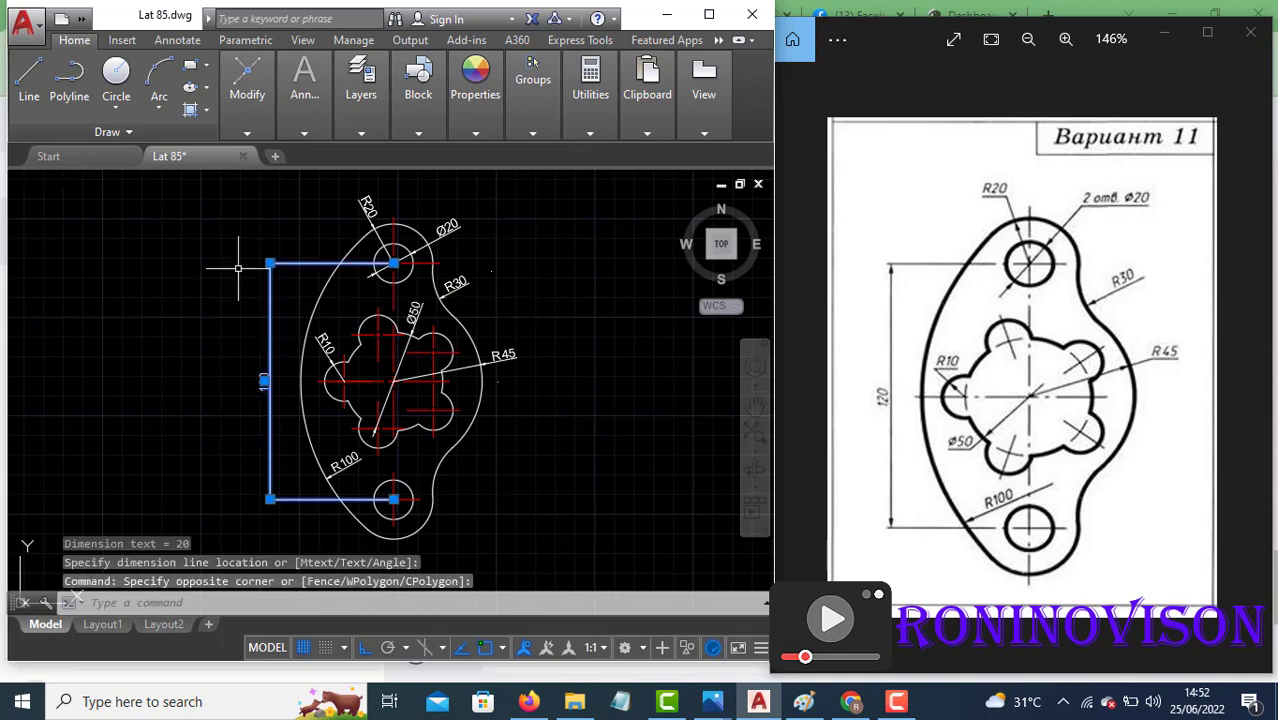
pyautogui.click(475, 133)
pyautogui.click(610, 154)
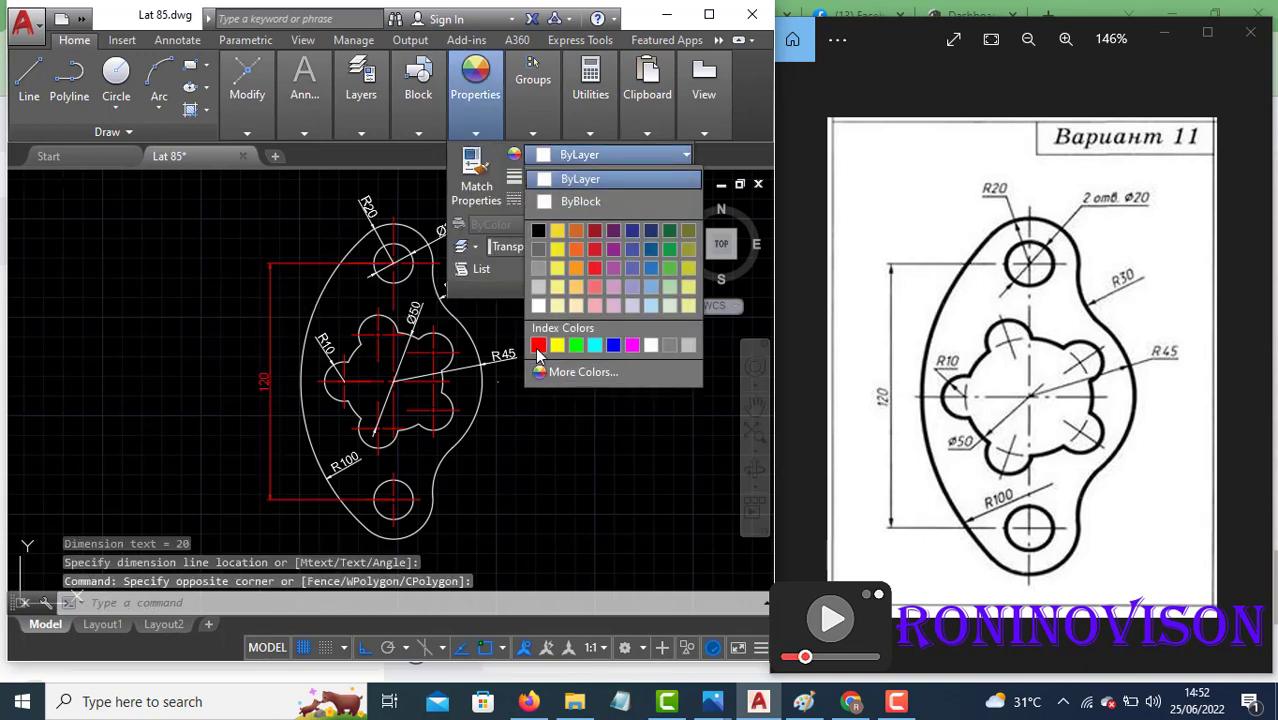
pyautogui.click(536, 345)
pyautogui.press('Escape')
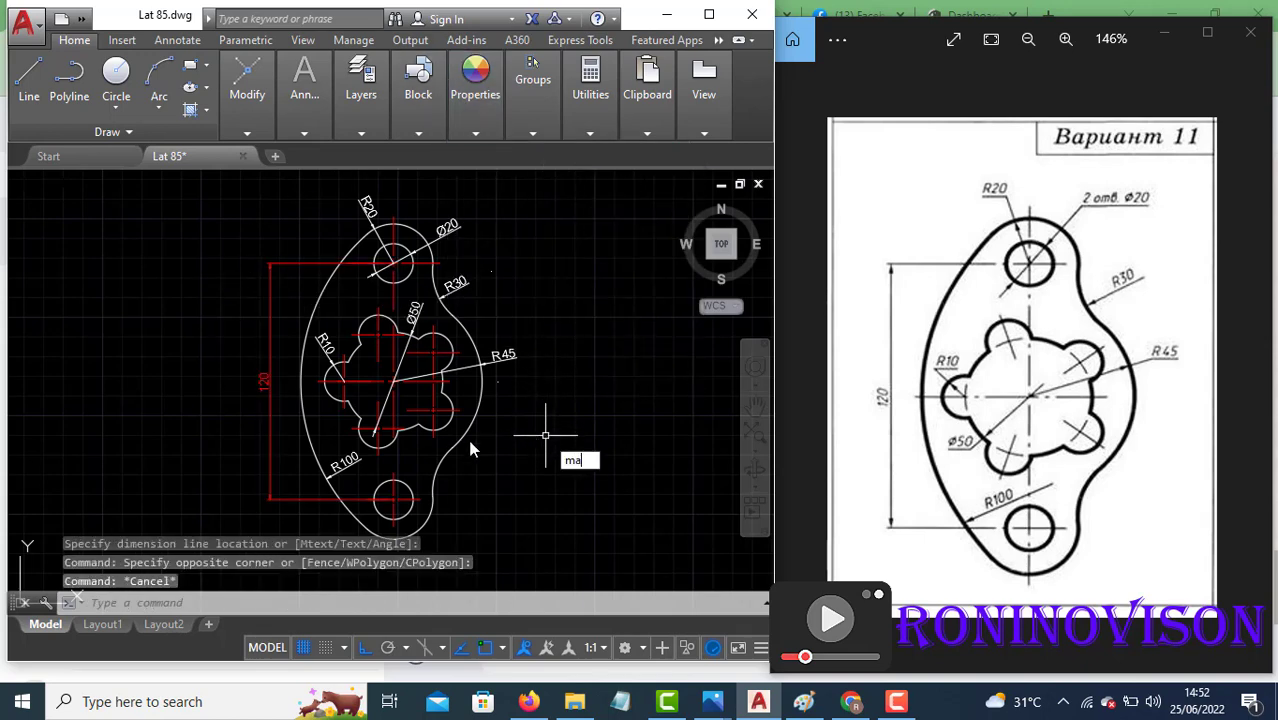
# Step: Match the properties of the red vertical dimension onto all the radius and diameter dimensions
pyautogui.write('ma')
pyautogui.press('Return')
pyautogui.click(271, 405)
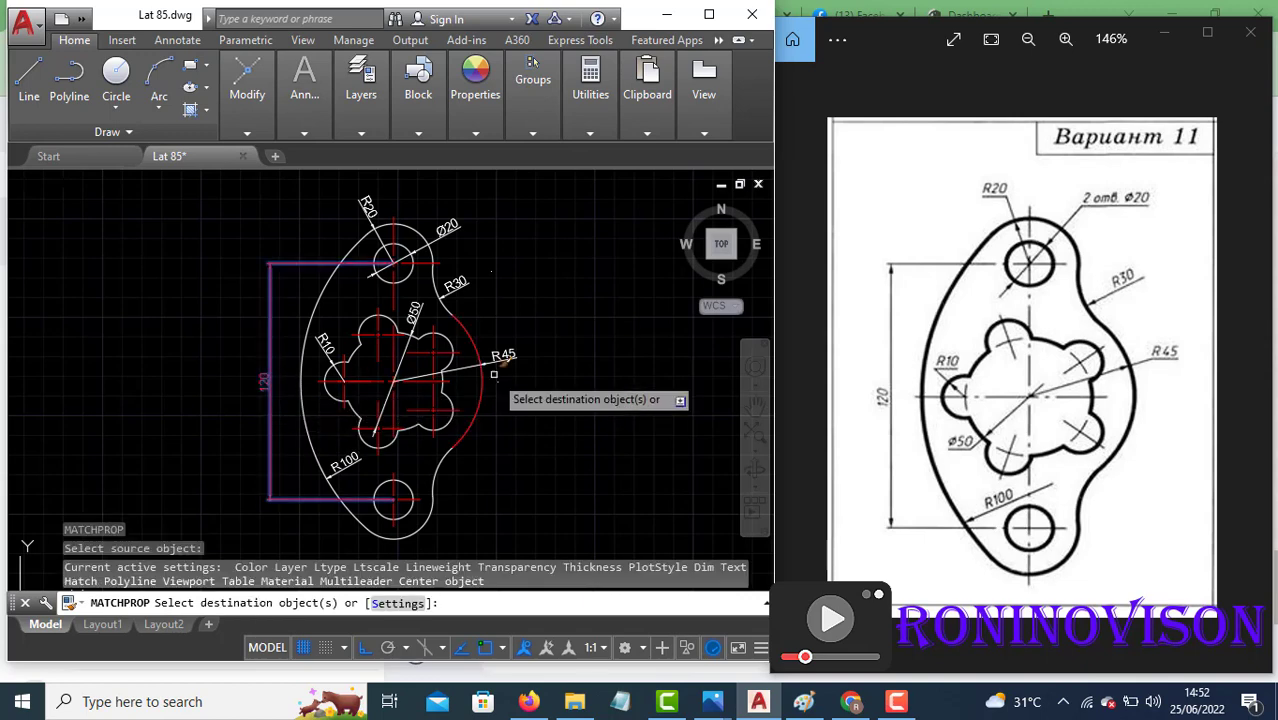
pyautogui.click(493, 374)
pyautogui.click(485, 355)
pyautogui.click(494, 306)
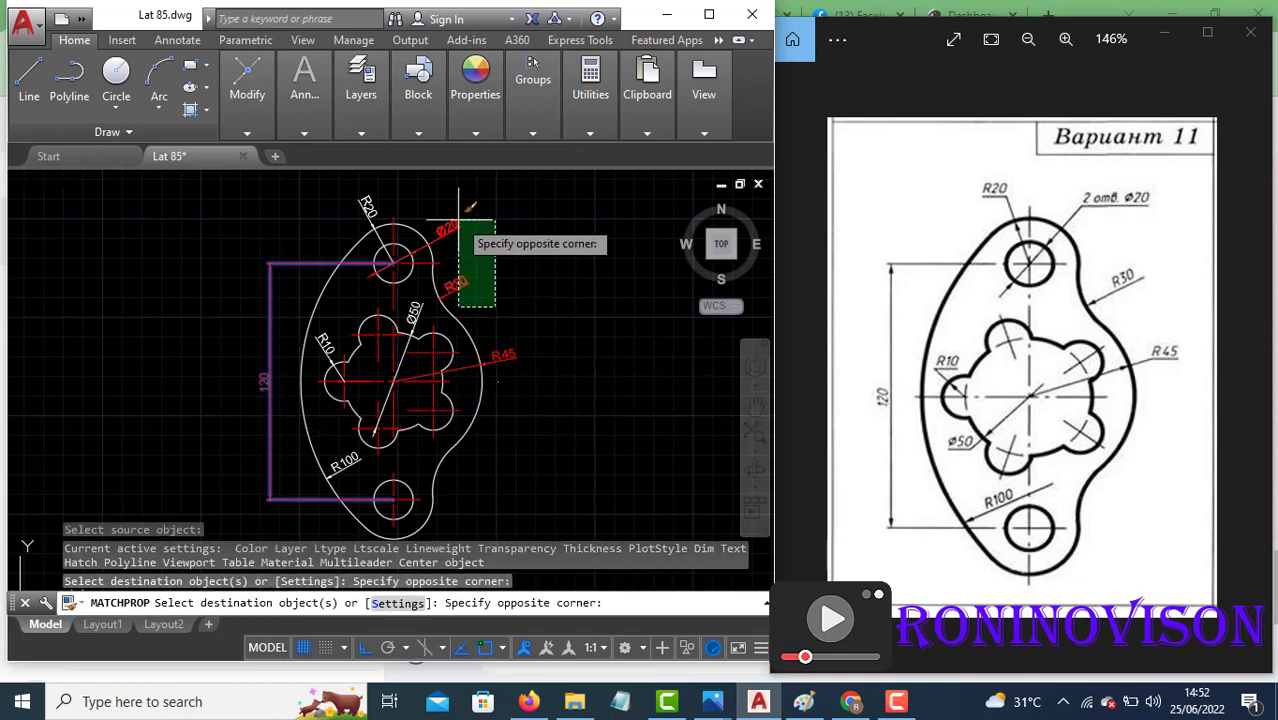
pyautogui.click(459, 219)
pyautogui.click(376, 196)
pyautogui.click(330, 222)
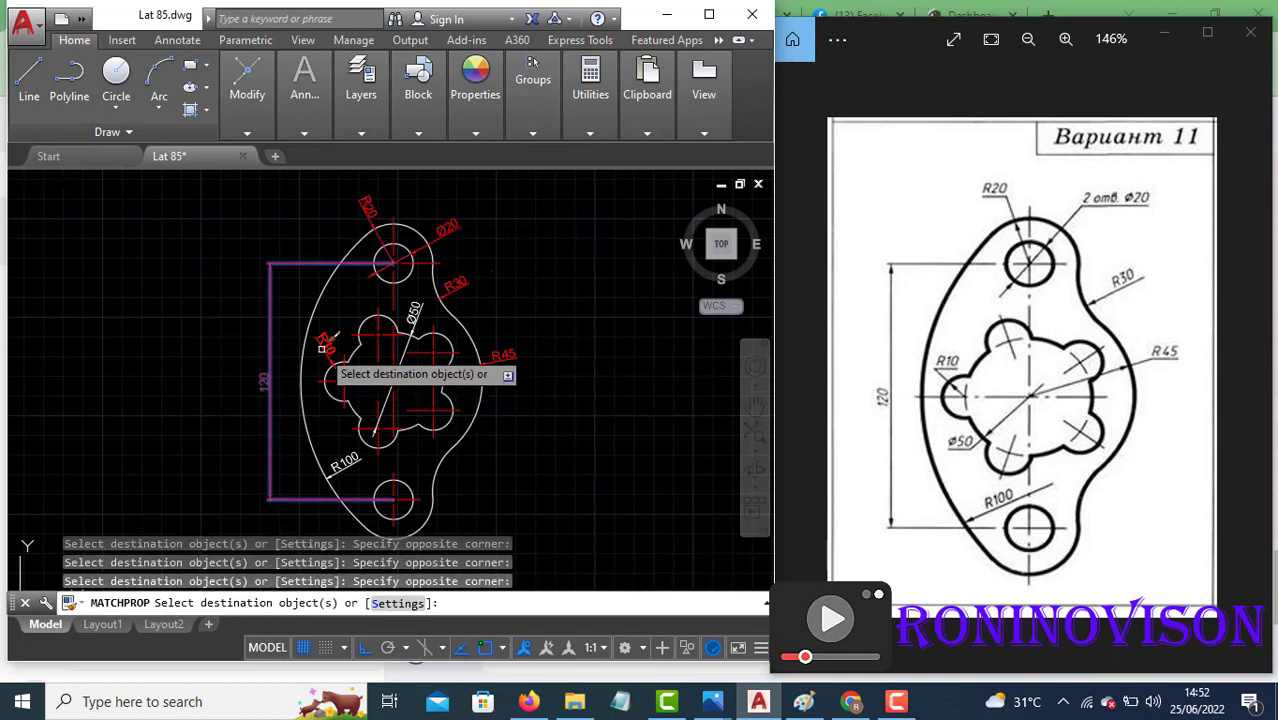
pyautogui.click(323, 347)
pyautogui.click(412, 318)
pyautogui.click(347, 455)
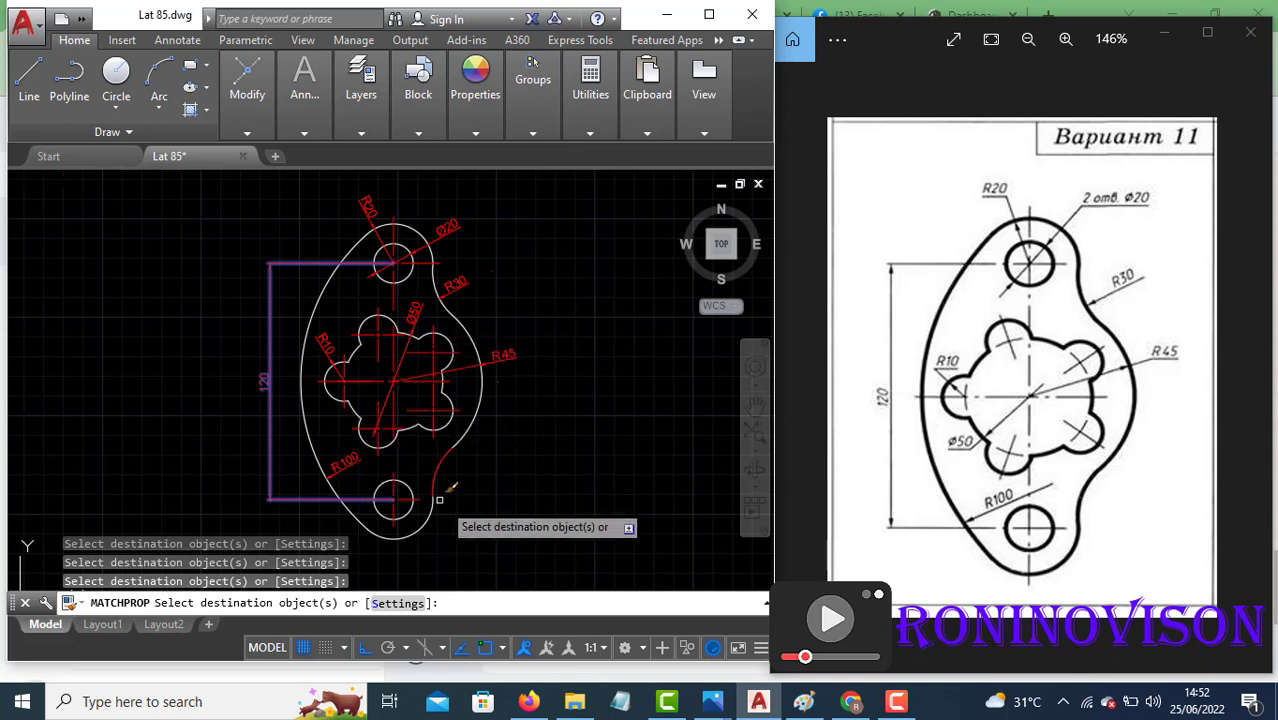
pyautogui.press('Escape')
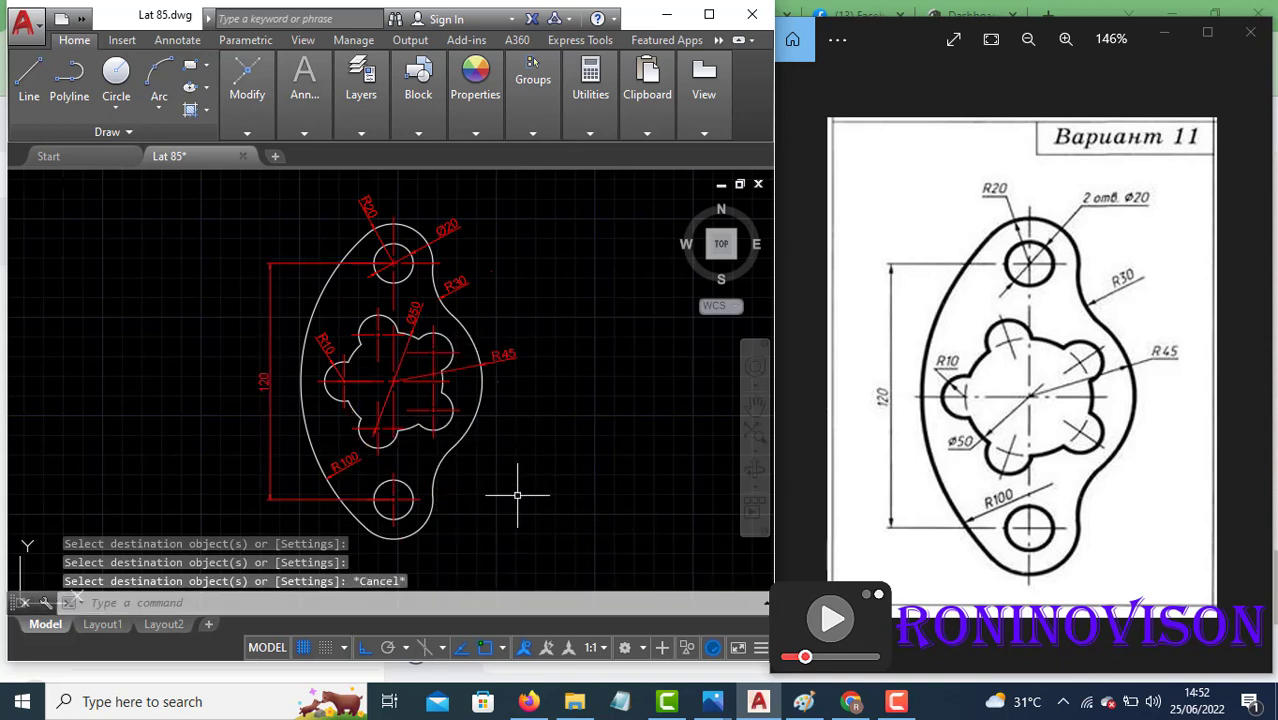